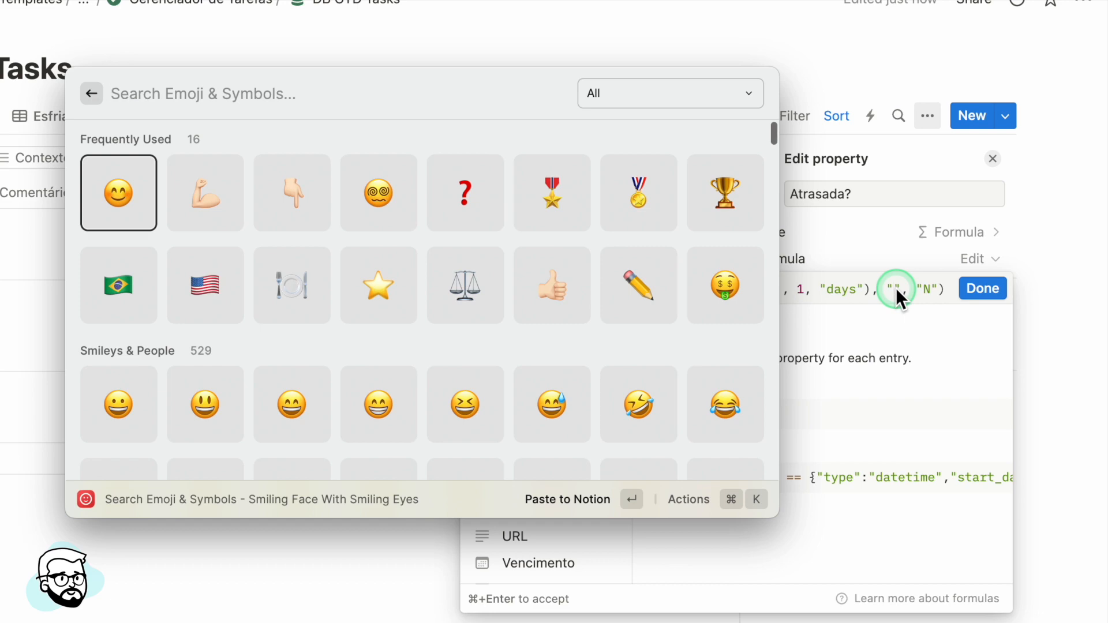
Insert the red exclamation mark emoji as the true result in the "Atrasada?" formula.
text(exc)
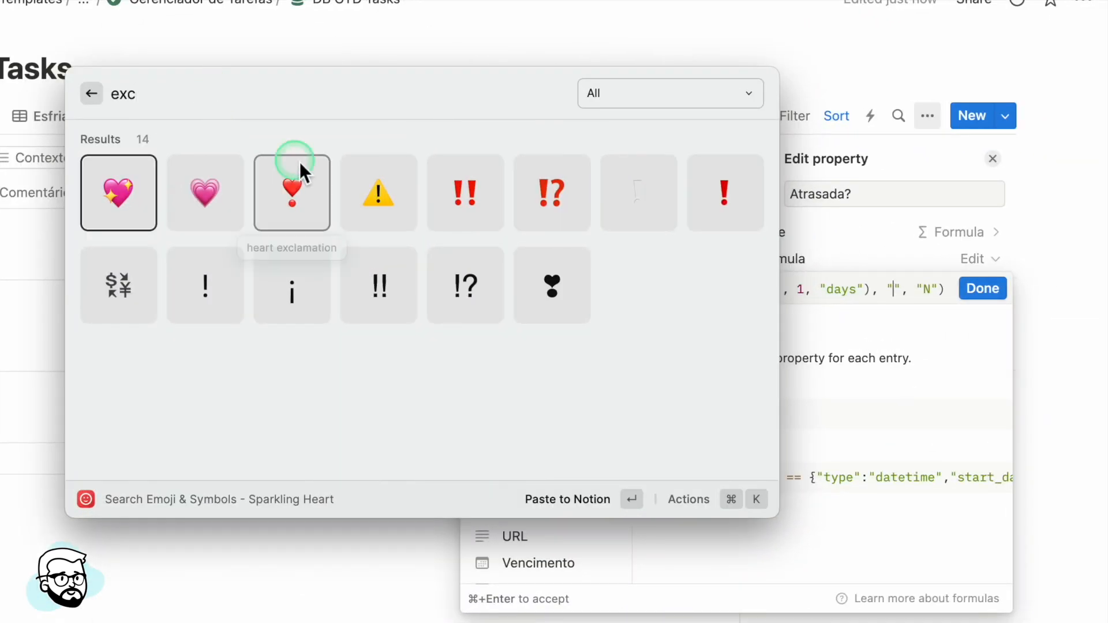
click(719, 200)
Set the first task's Vencimento date to 01/09/2023.
click(486, 310)
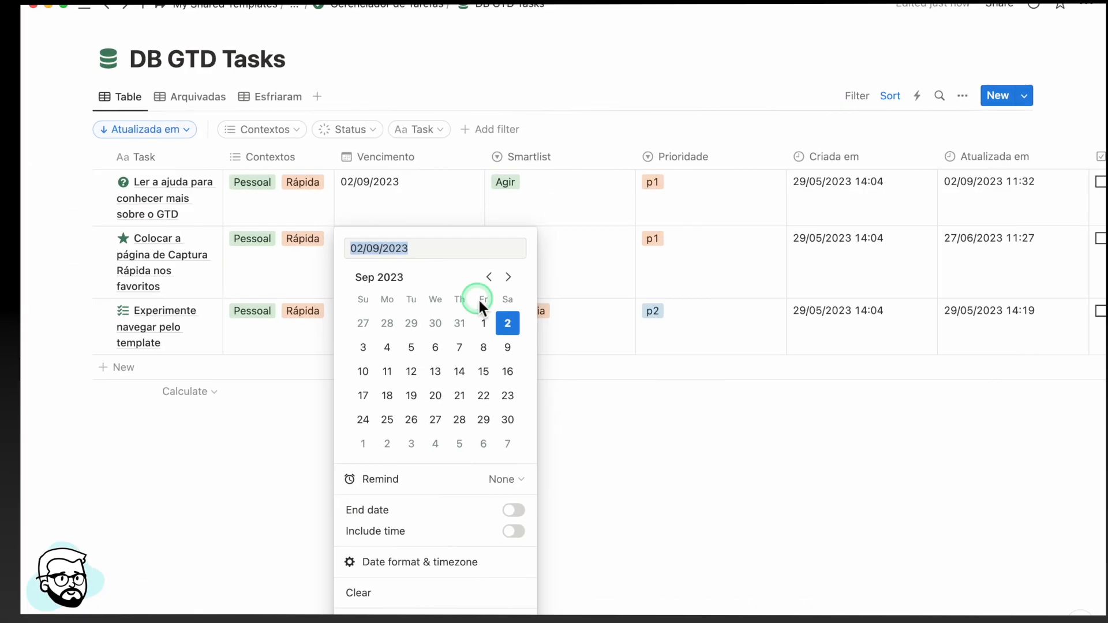
click(477, 321)
scroll(399, 220, right, 10)
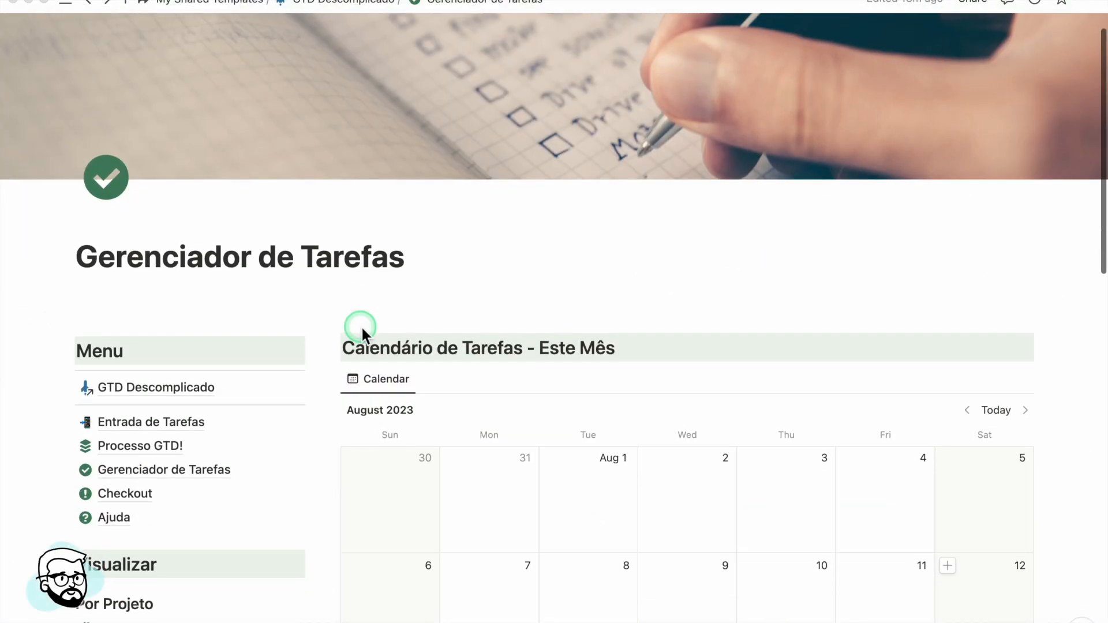
Look over the Gerenciador de Tarefas page, including its menu, project and due-date views, monthly calendar and databases section.
scroll(361, 325, down, 3)
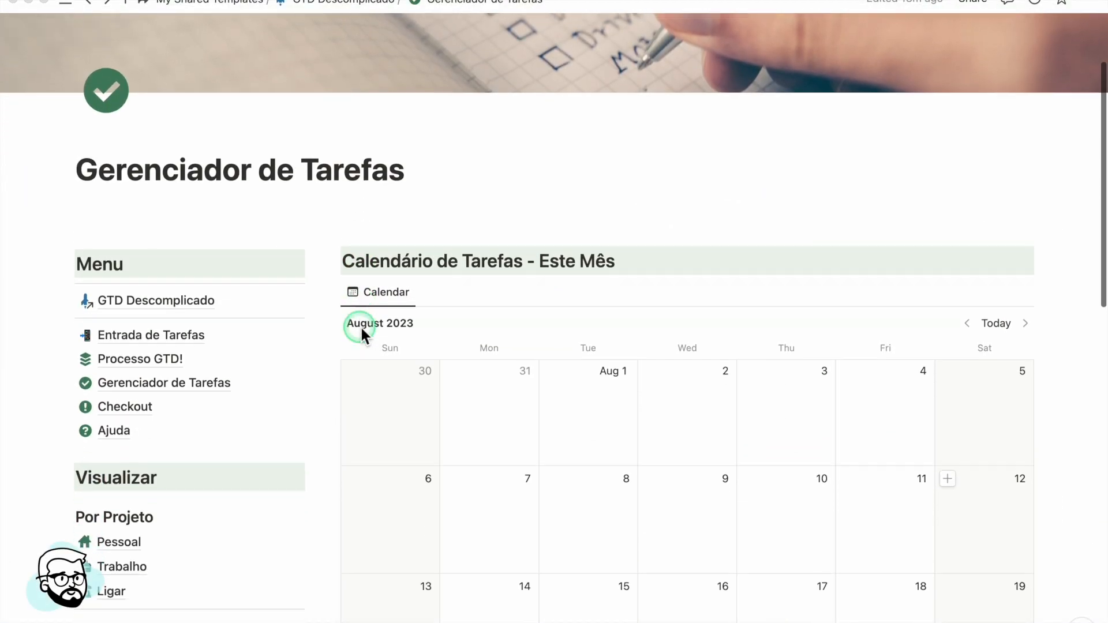
scroll(361, 326, down, 10)
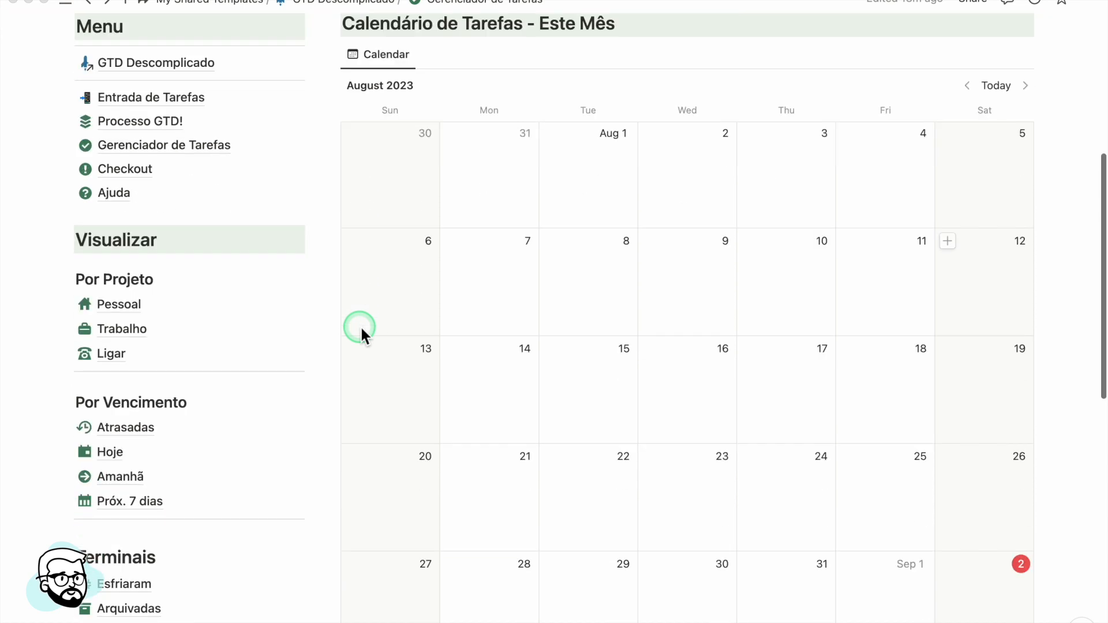
scroll(360, 334, down, 4)
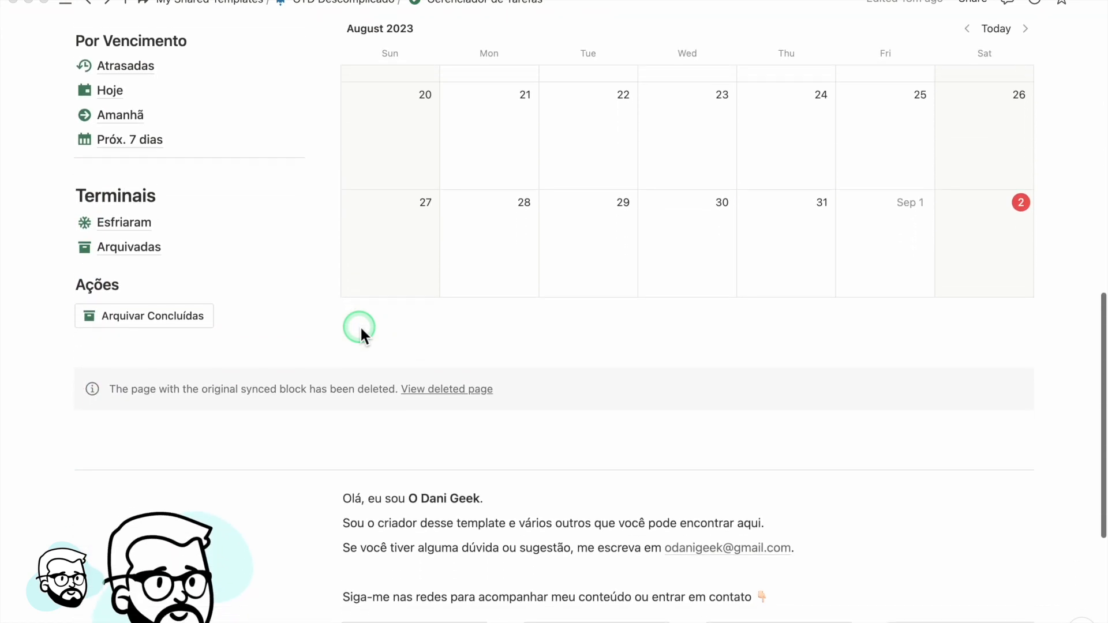
scroll(360, 326, down, 2)
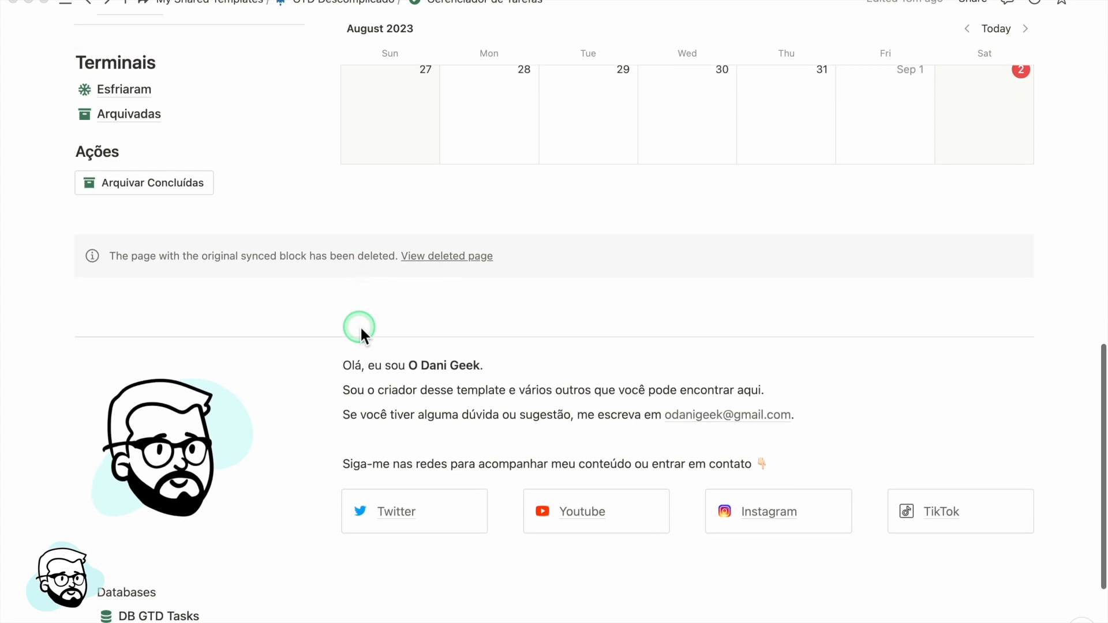
scroll(360, 326, down, 2)
scroll(360, 327, down, 2)
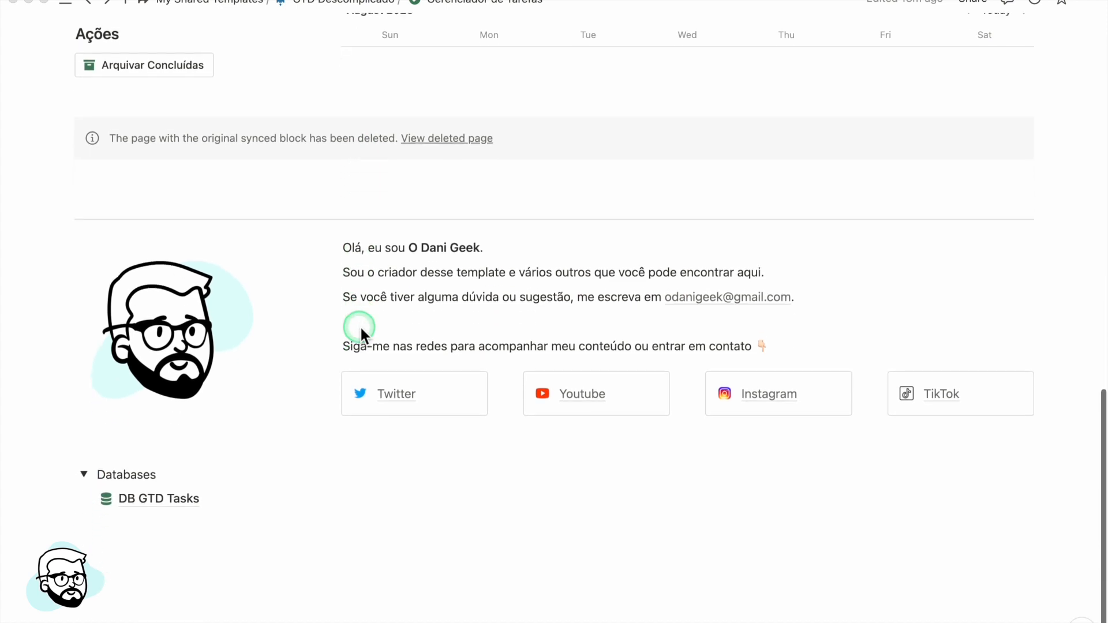
scroll(453, 445, up, 10)
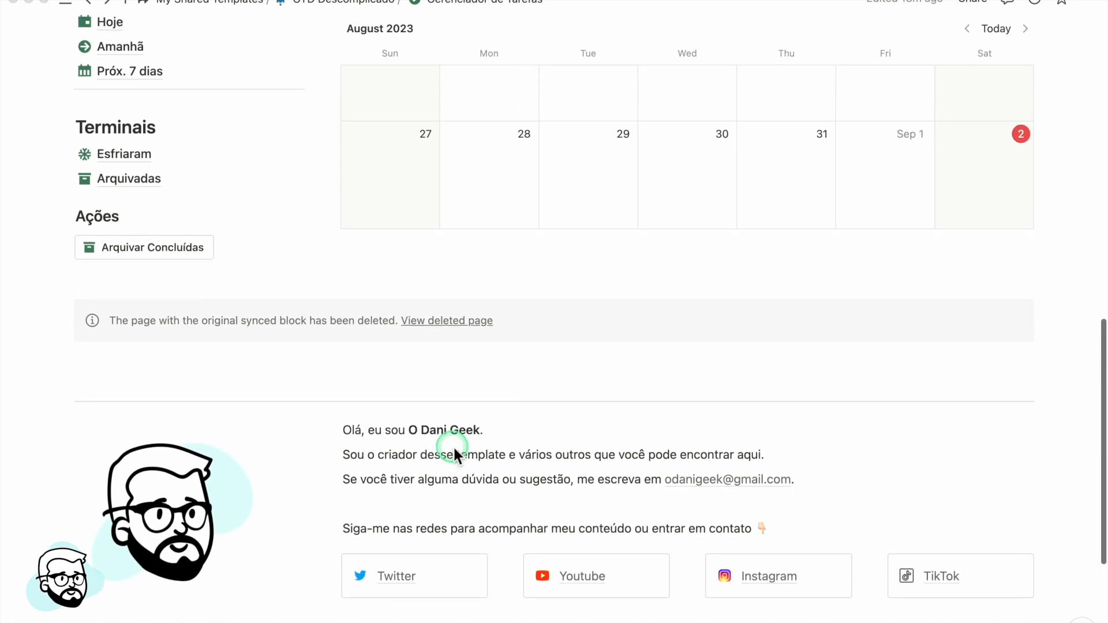
scroll(453, 445, up, 10)
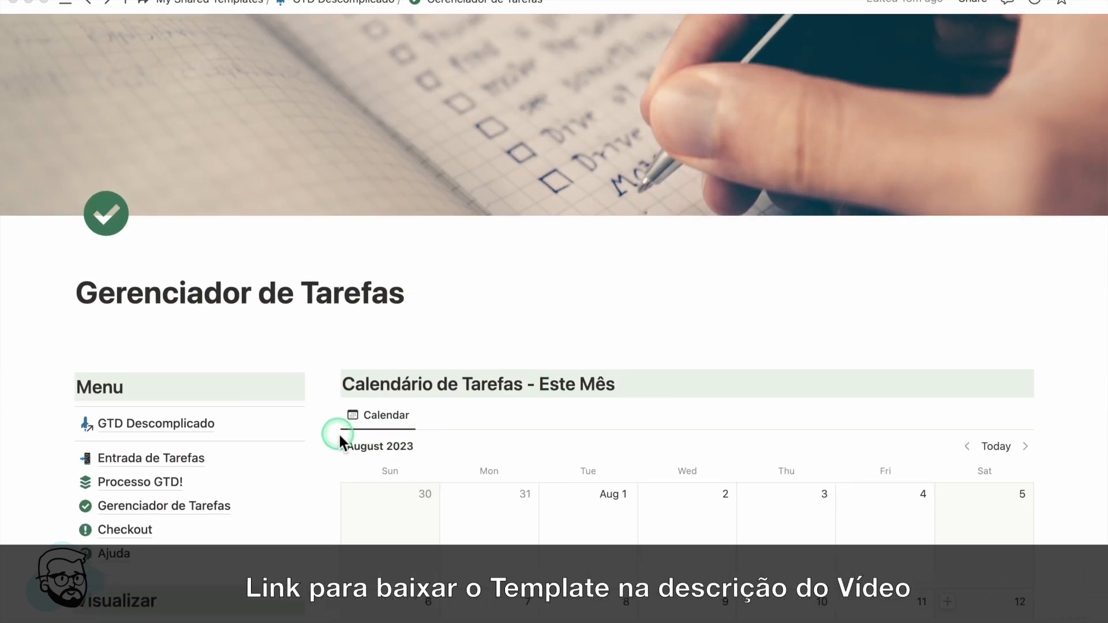
scroll(339, 438, down, 4)
scroll(300, 419, up, 4)
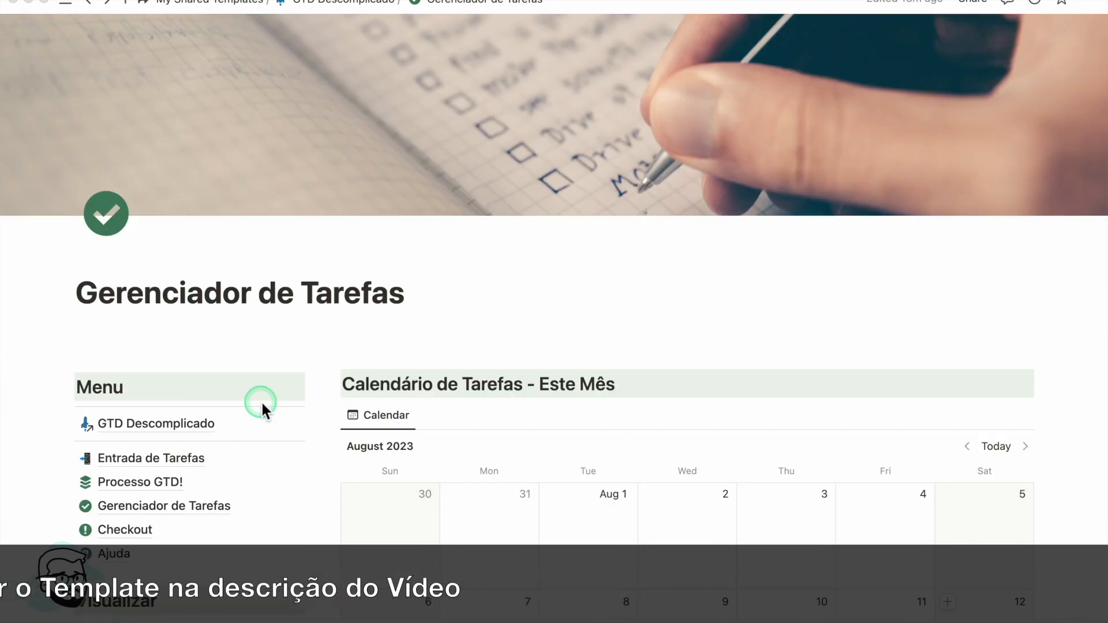
scroll(260, 400, down, 5)
scroll(261, 401, down, 12)
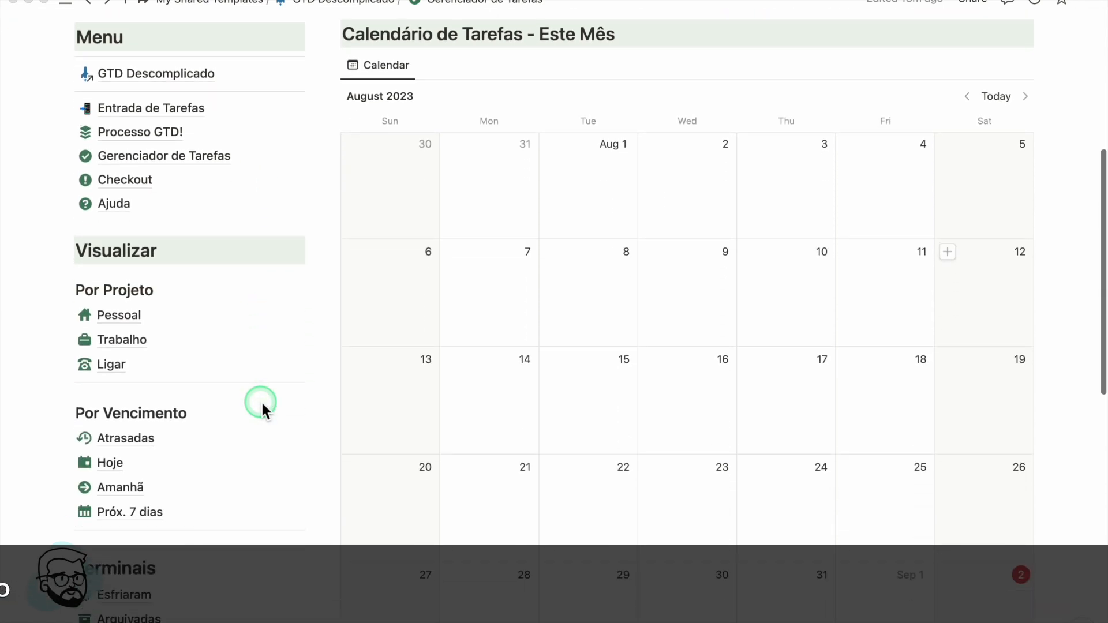
scroll(261, 400, down, 5)
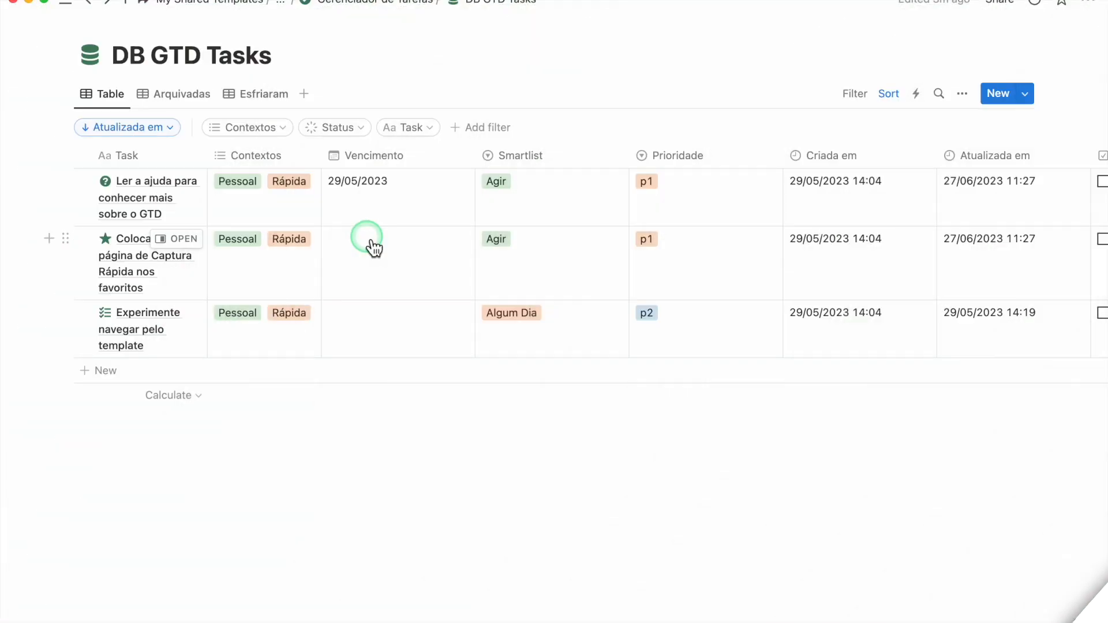
Add a Formula property named "Atrasada?" to the DB GTD Tasks database.
scroll(375, 247, right, 10)
scroll(372, 244, right, 2)
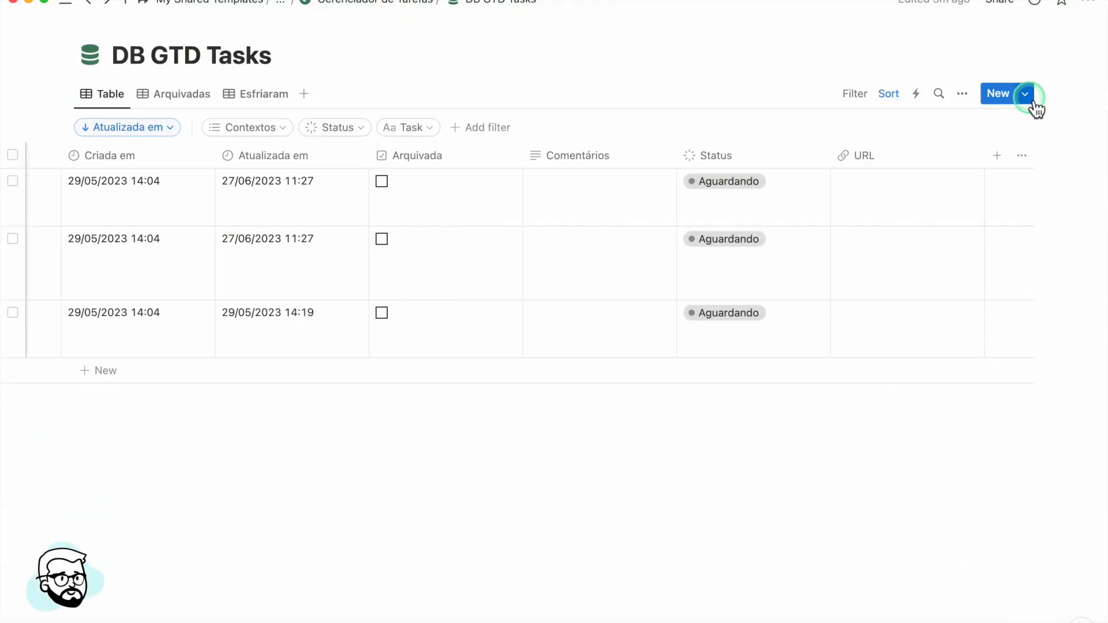
click(964, 96)
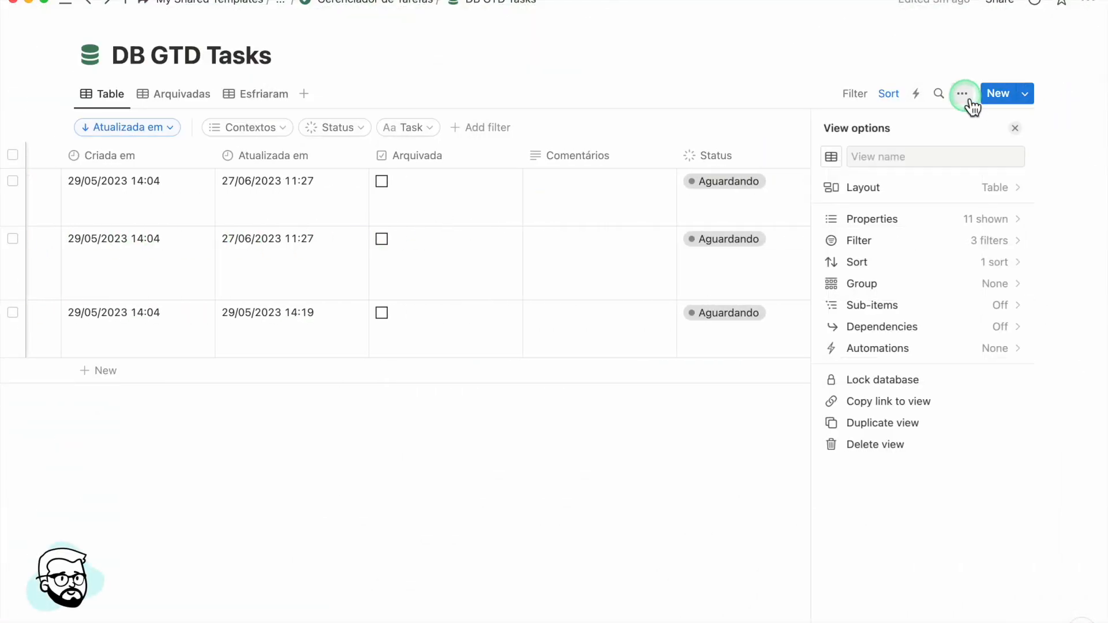
click(908, 225)
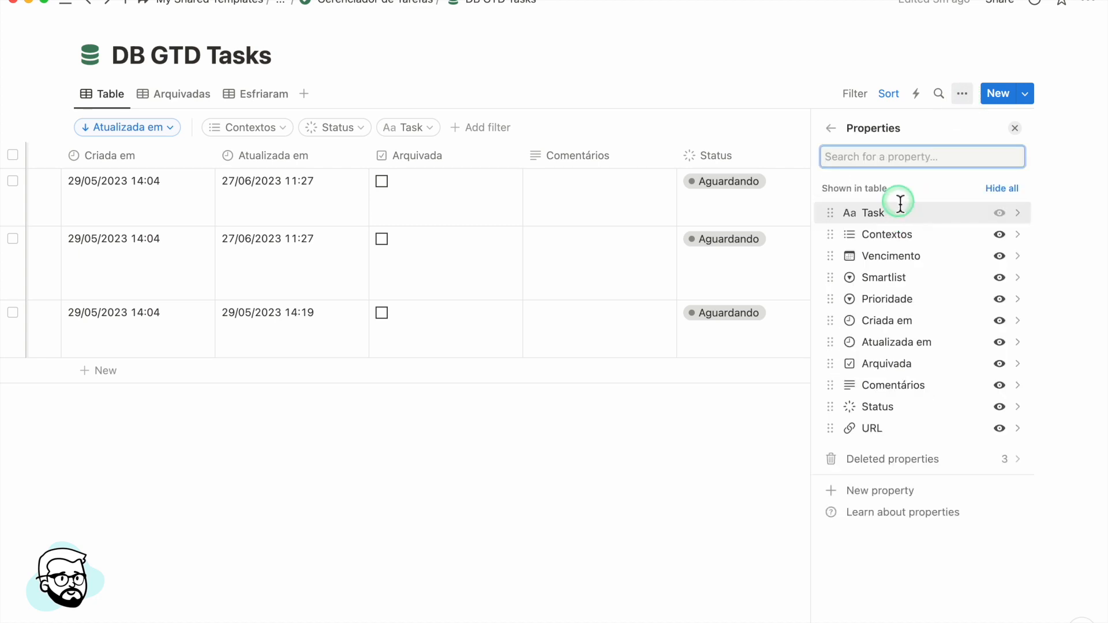
click(891, 506)
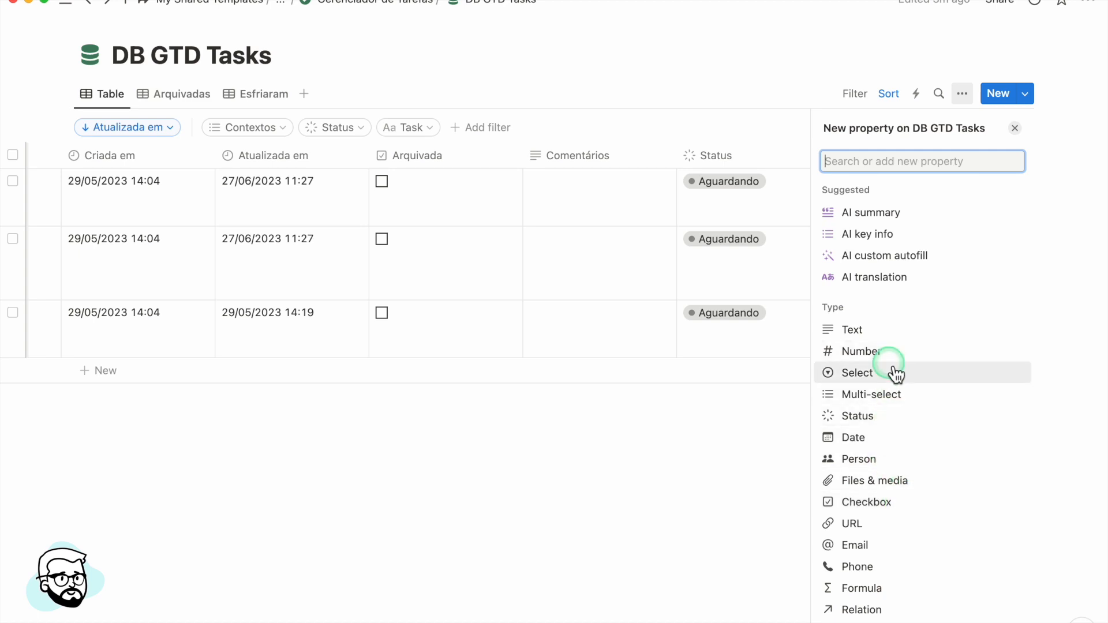
scroll(894, 439, down, 4)
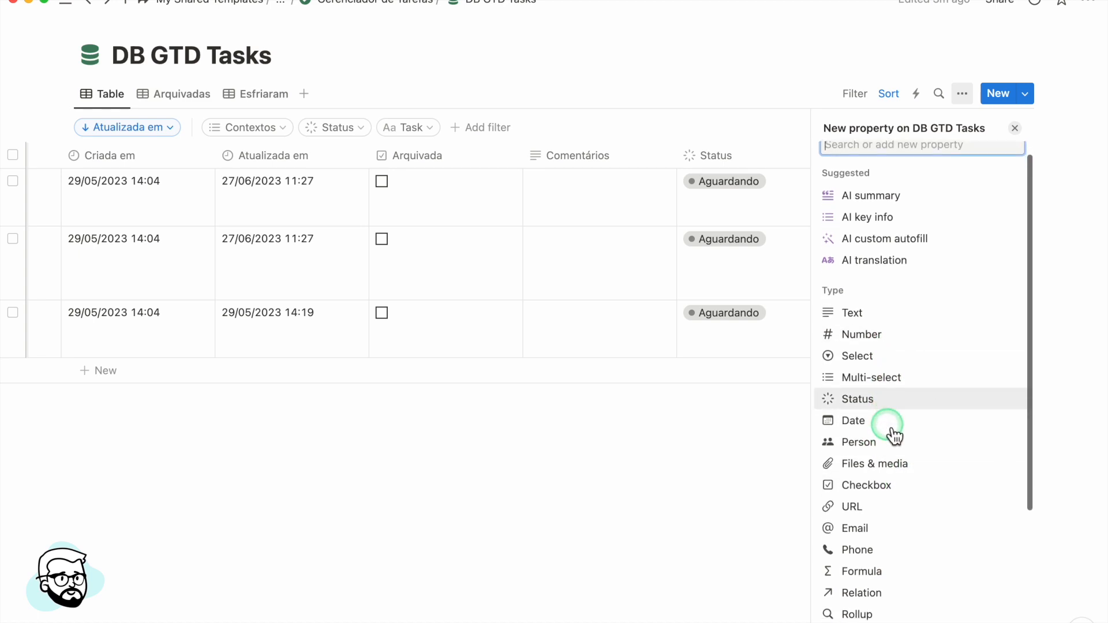
click(889, 465)
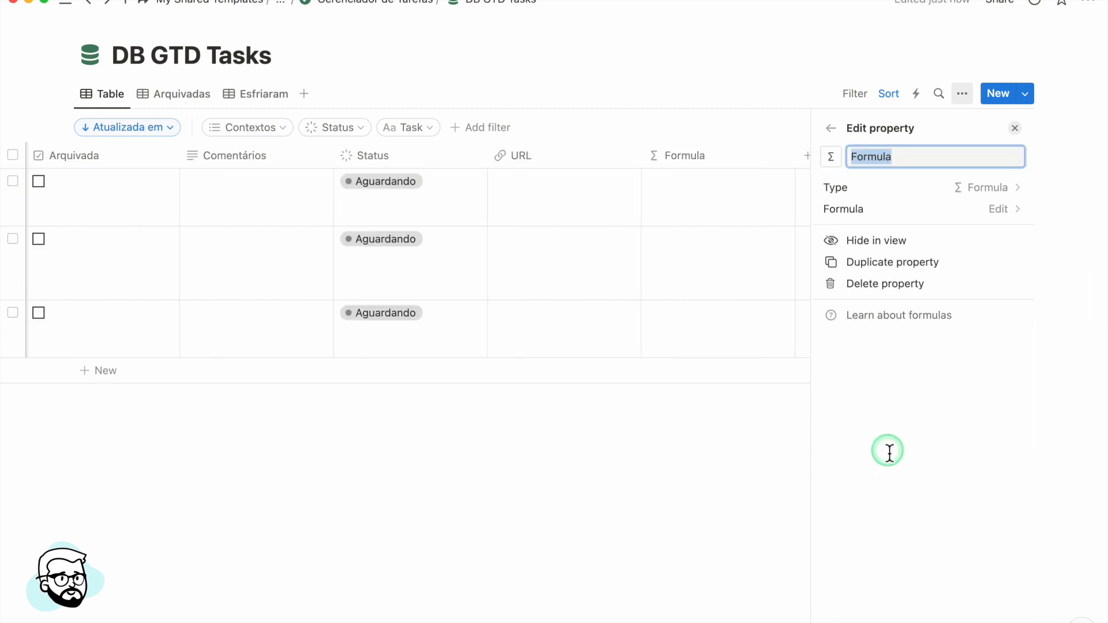
key(BackSpace)
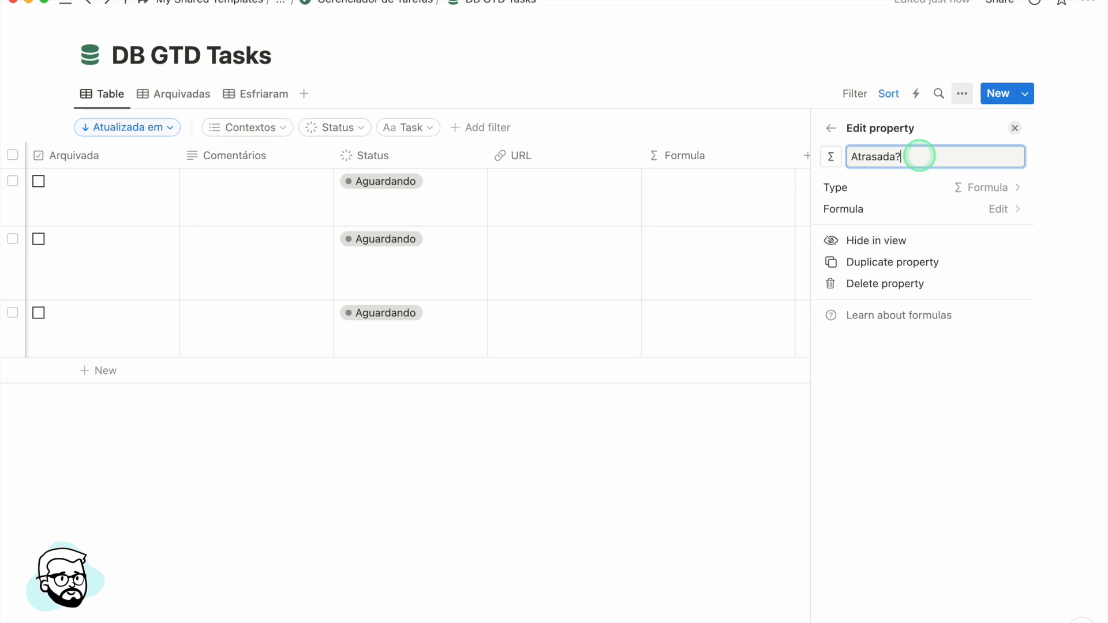
Set the "Atrasada?" formula to if(prop("Vencimento") < now(),"S","N").
click(902, 218)
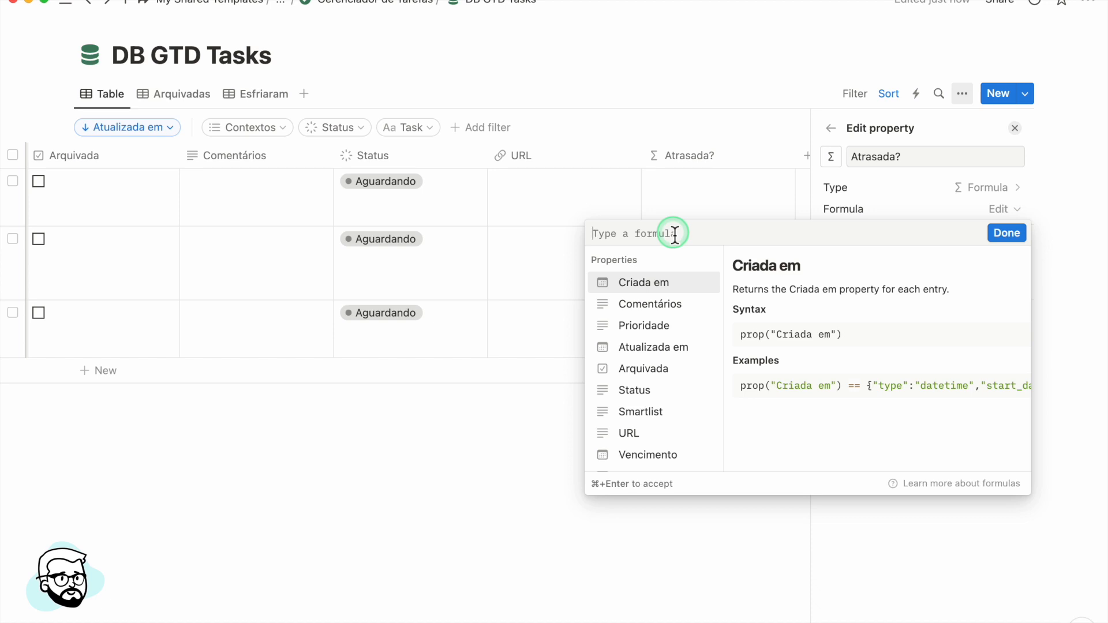
text(if)
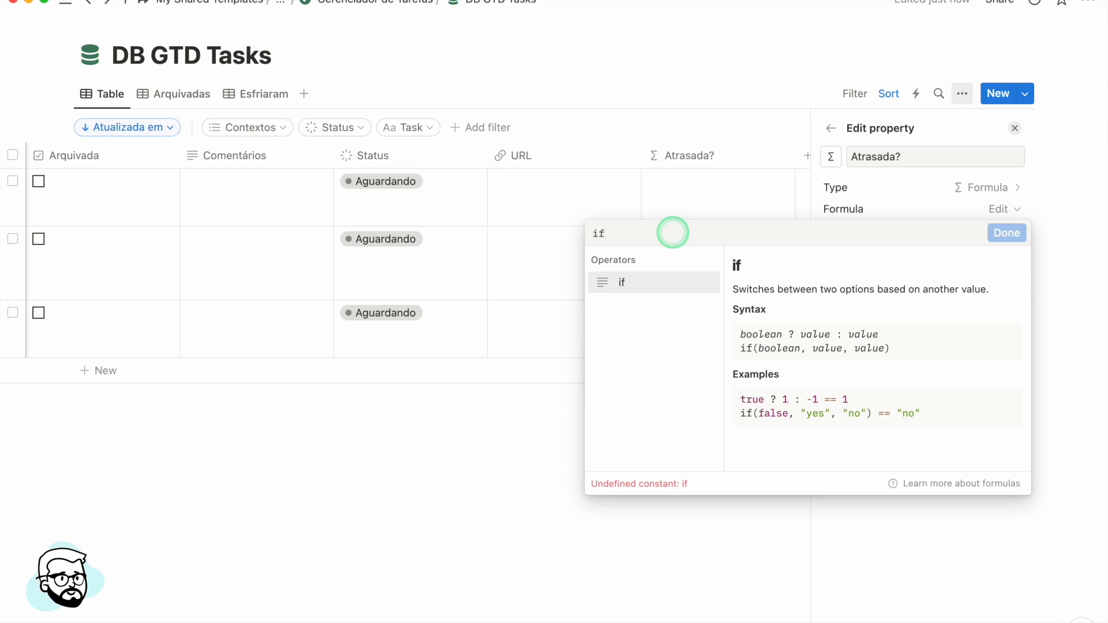
text(()
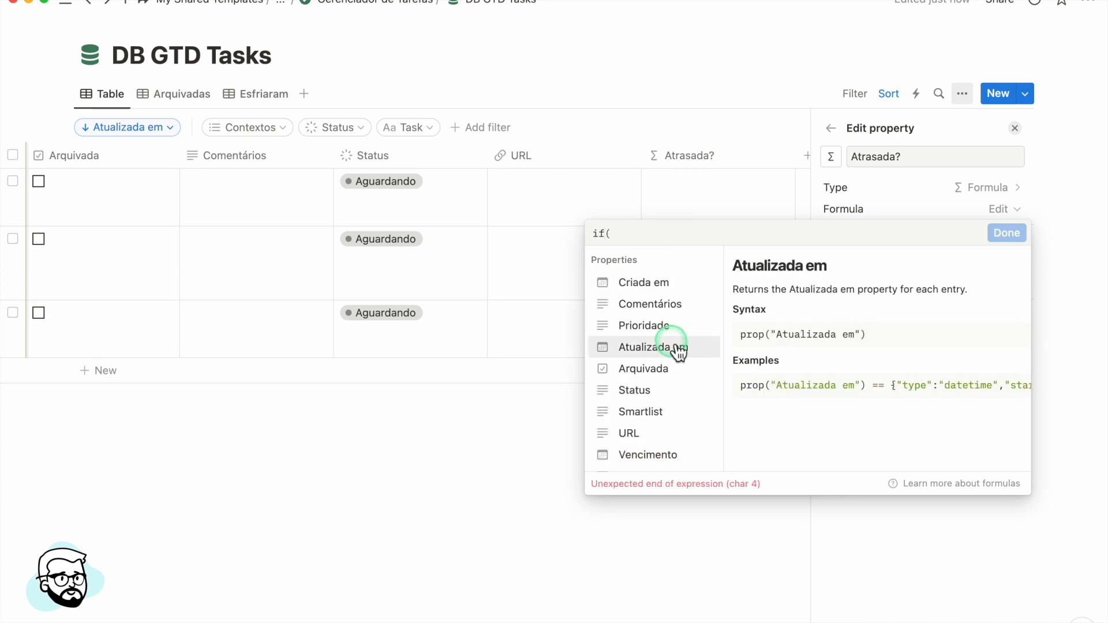
click(654, 462)
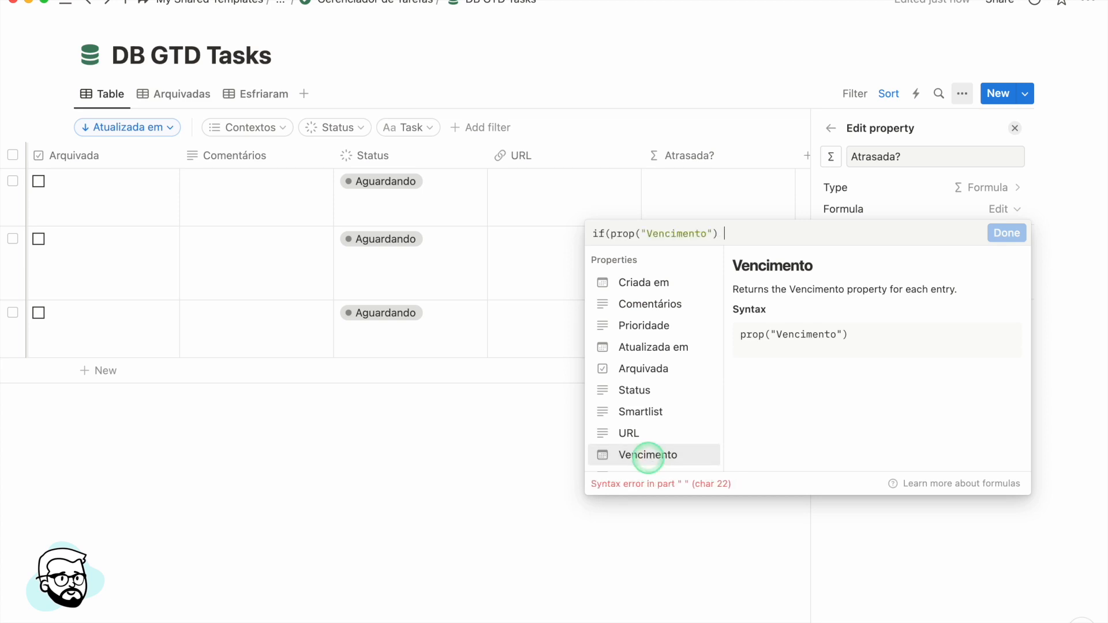
text(< now)
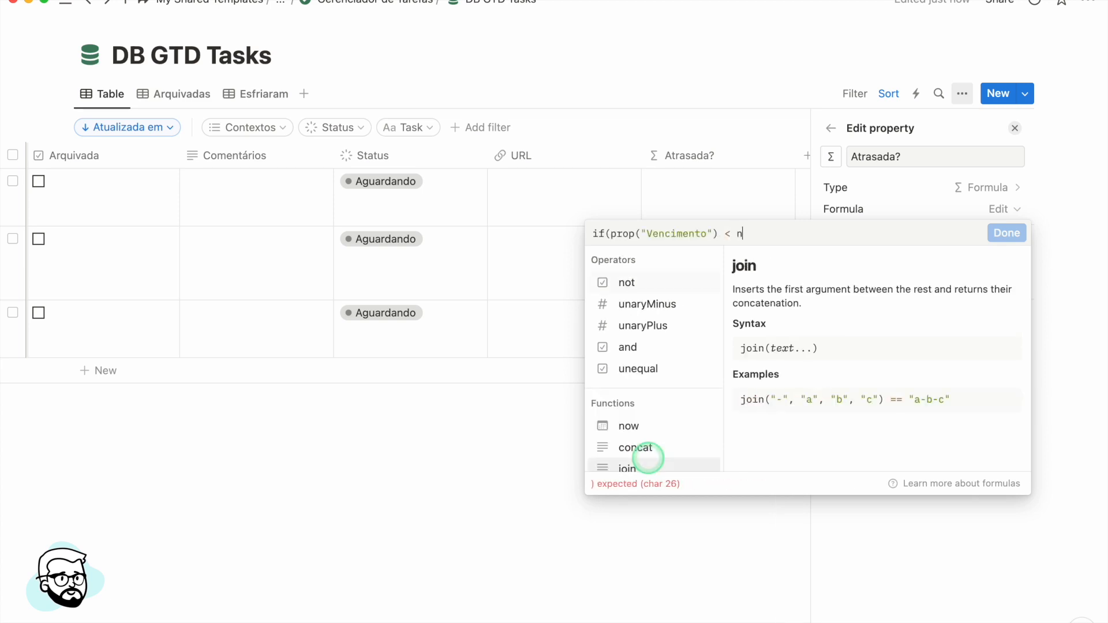
text(())
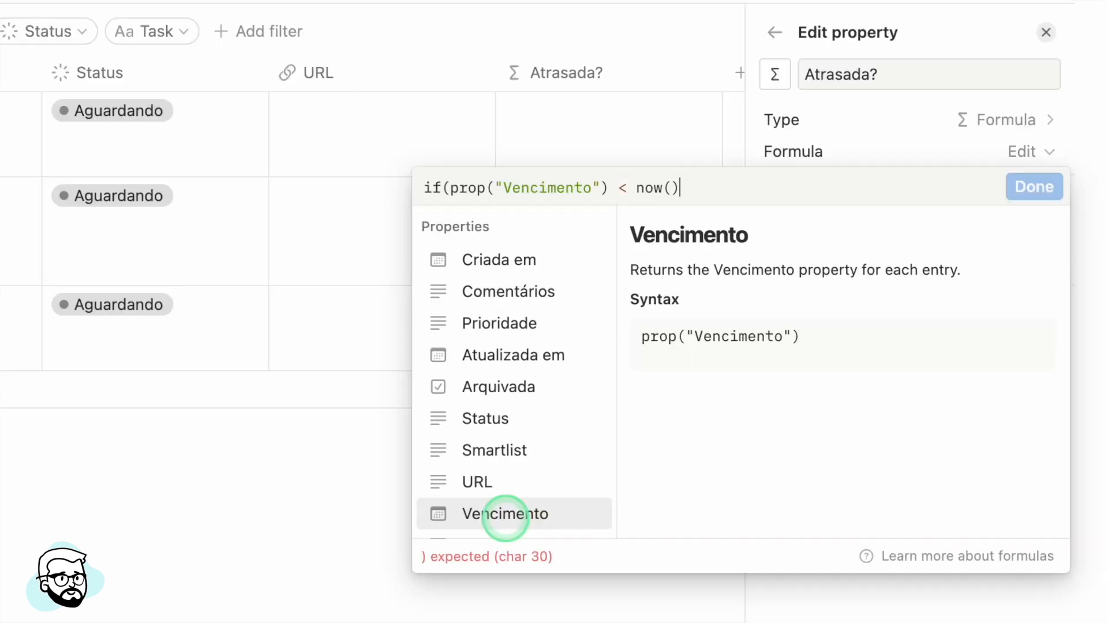
text(,"S")
text(,"N"))
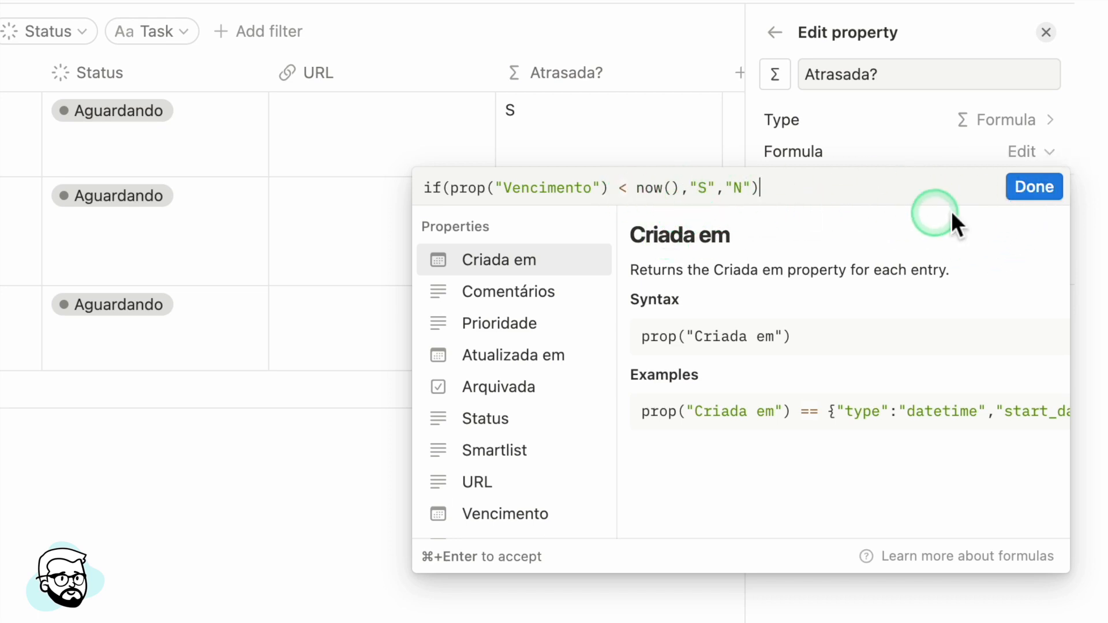
click(1038, 197)
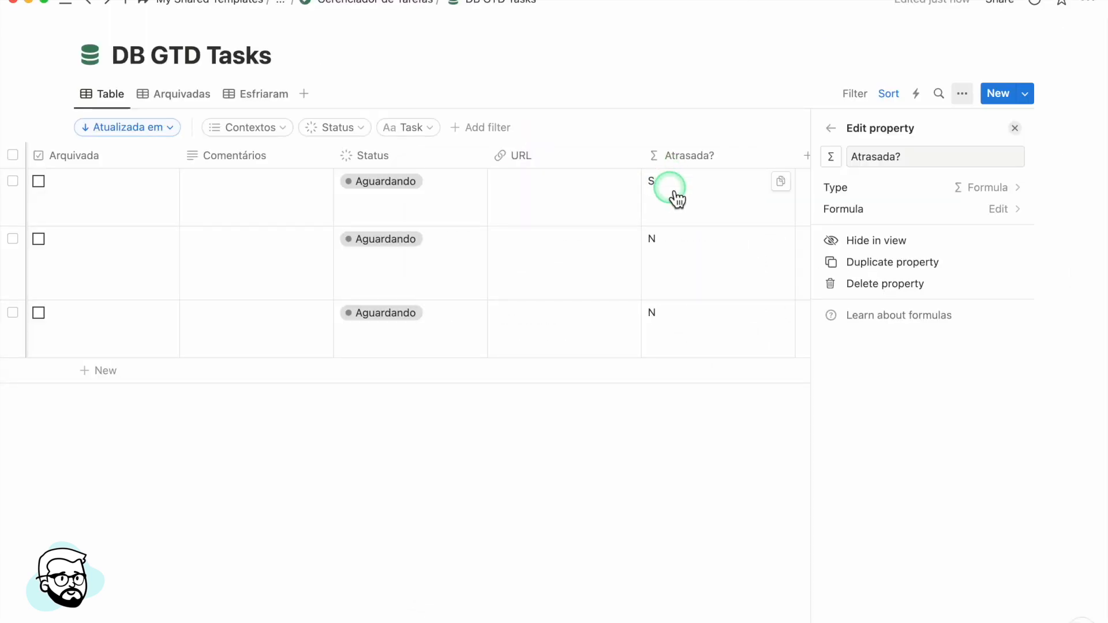
Set the Vencimento date of the task "Ler a ajuda para conhecer mais sobre o GTD" to 03/09/2023.
scroll(428, 215, left, 10)
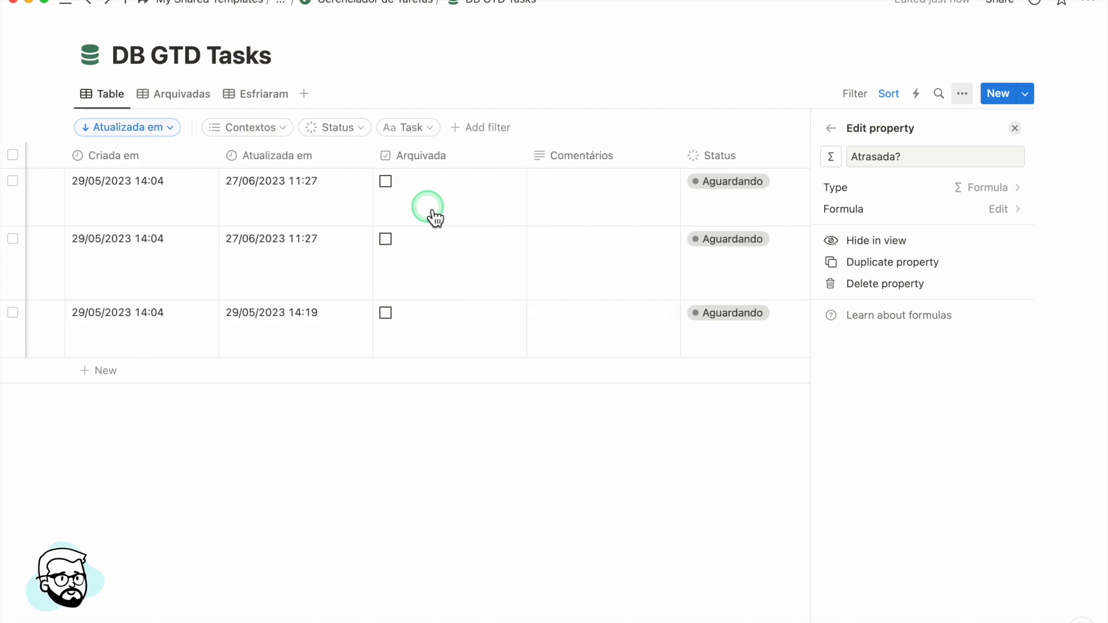
scroll(427, 219, left, 8)
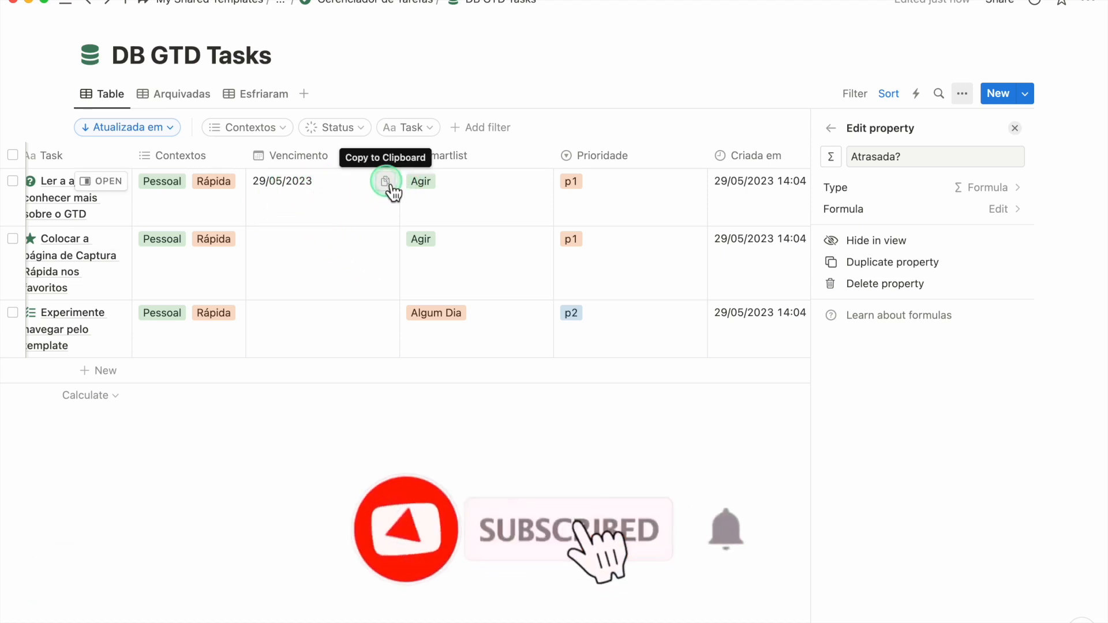
click(312, 183)
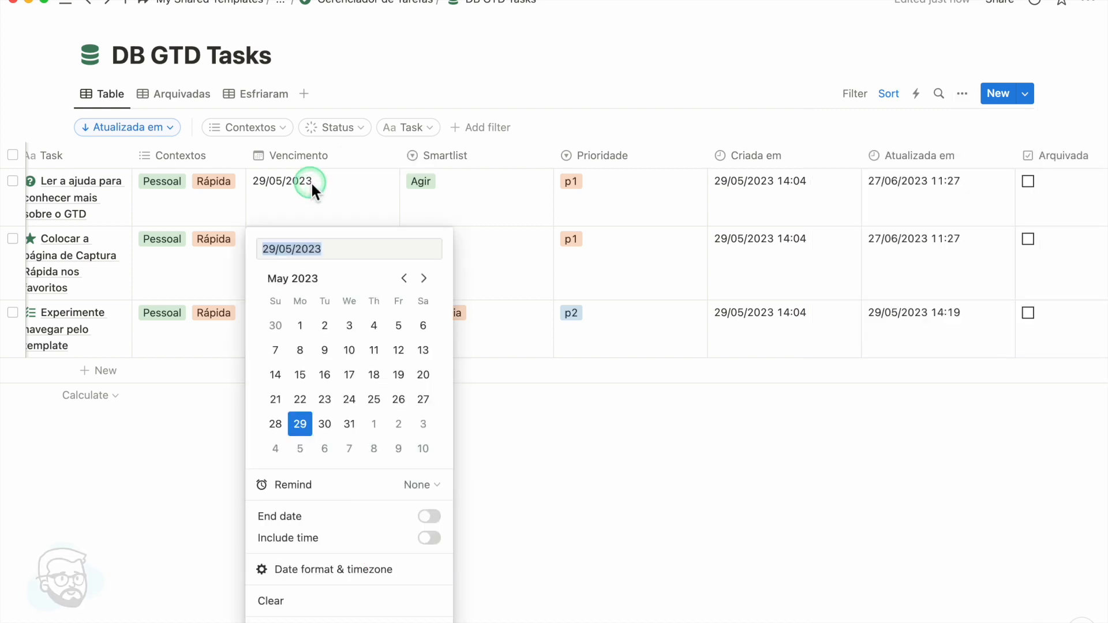
click(424, 280)
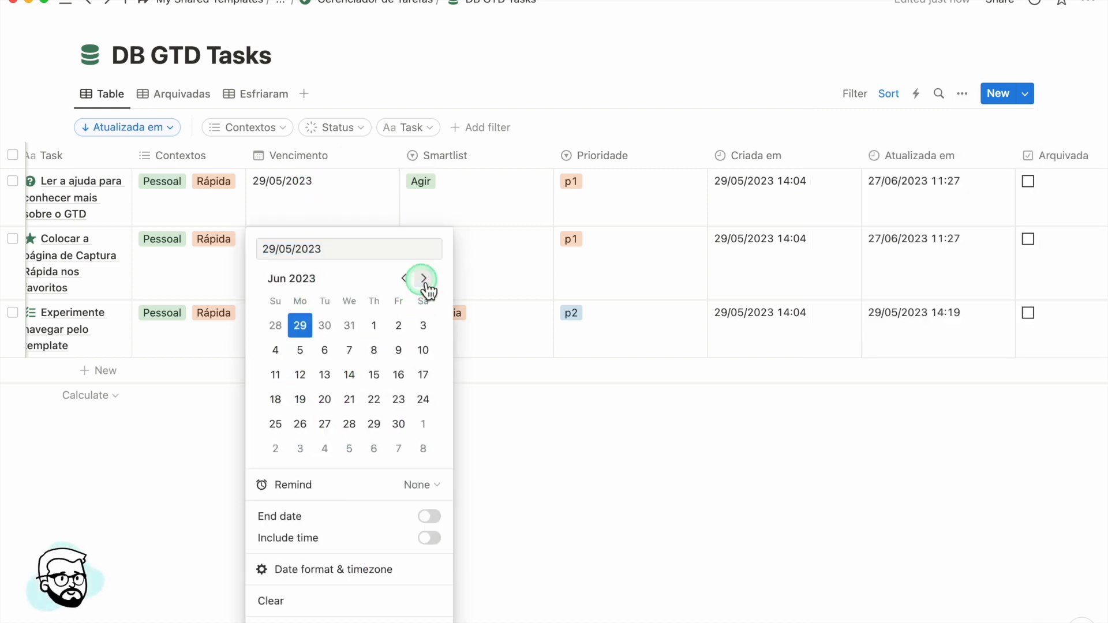
click(425, 279)
click(424, 280)
click(424, 280)
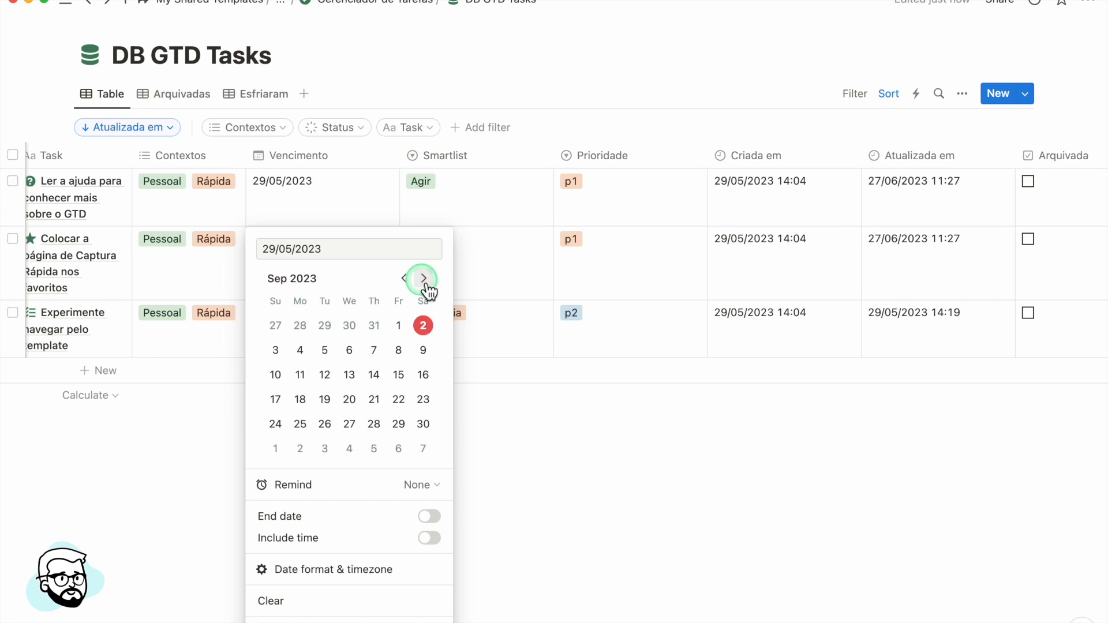
click(277, 351)
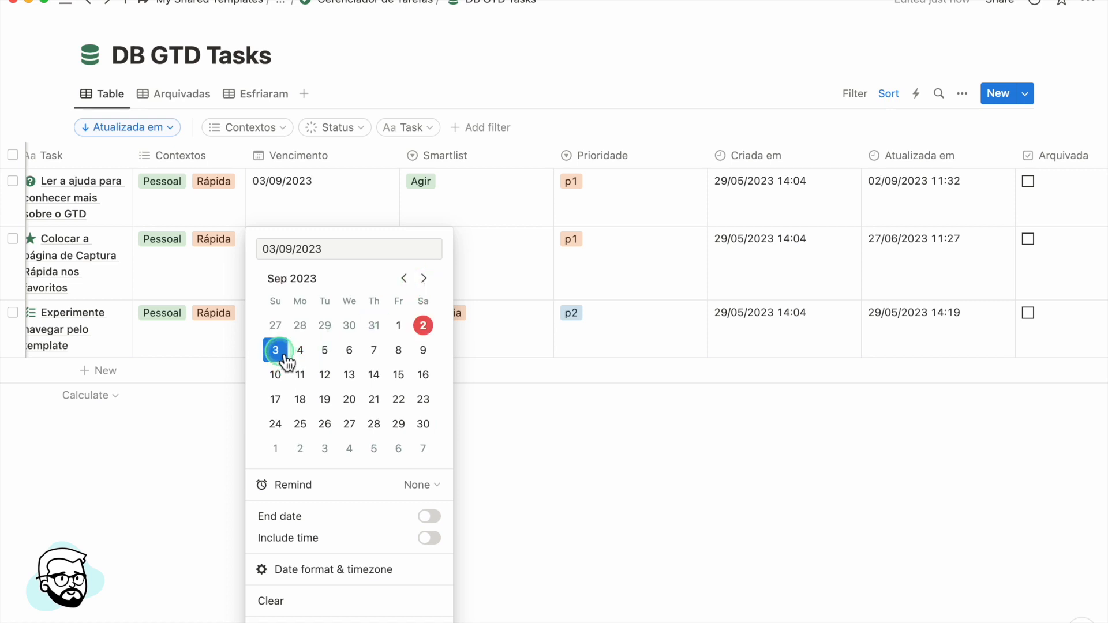
click(466, 213)
scroll(467, 223, right, 6)
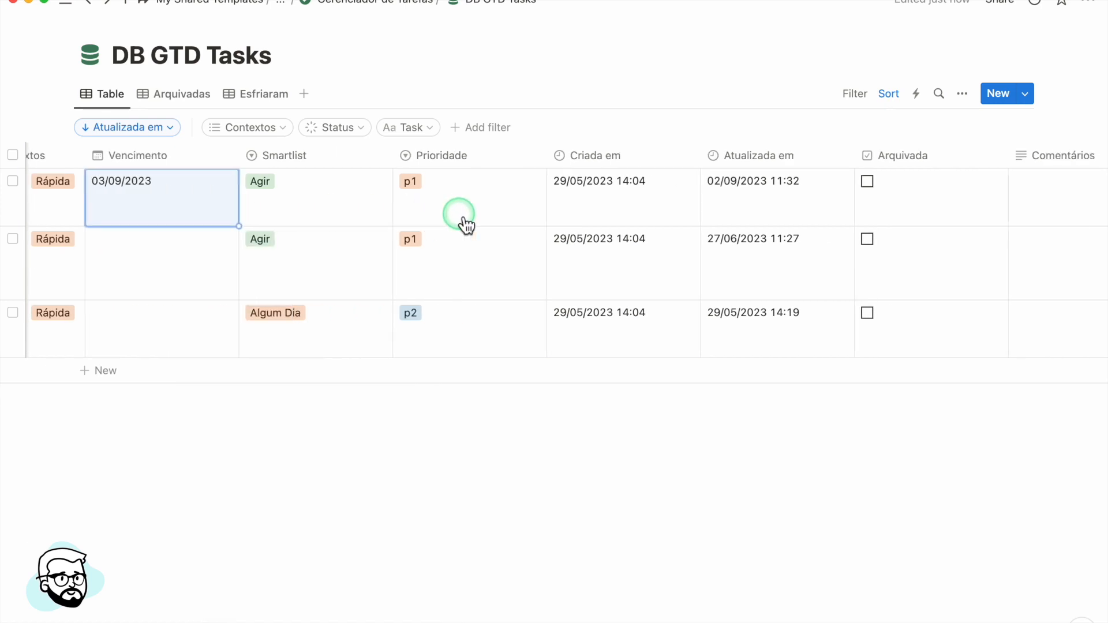
Set the Vencimento date of the task "Ler a ajuda para conhecer mais sobre o GTD" to 02/09/2023.
scroll(467, 223, right, 8)
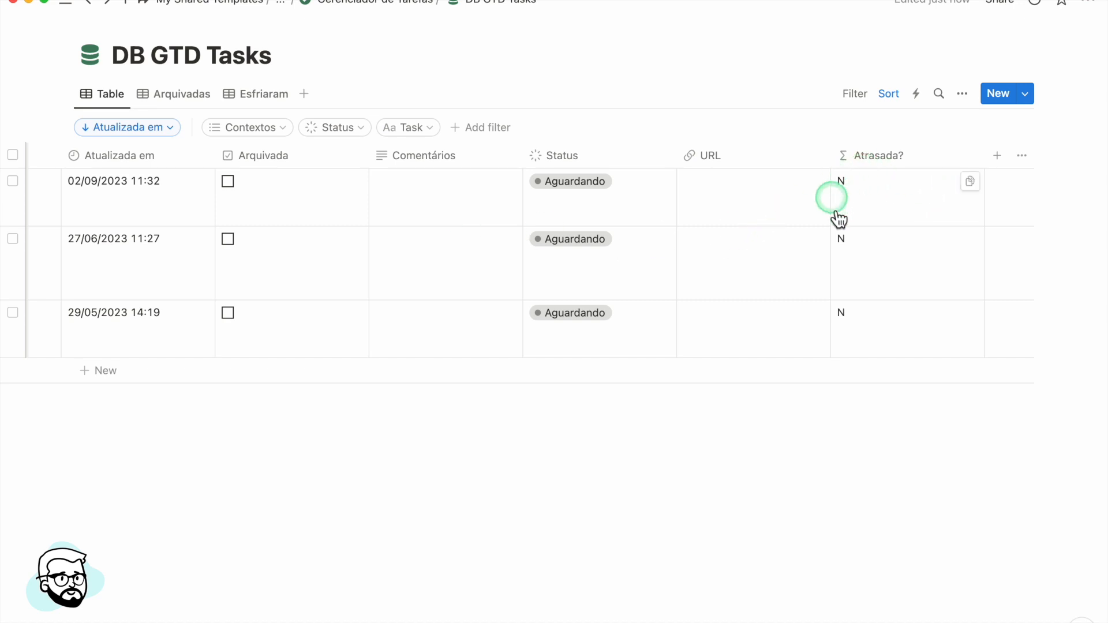
scroll(552, 228, left, 12)
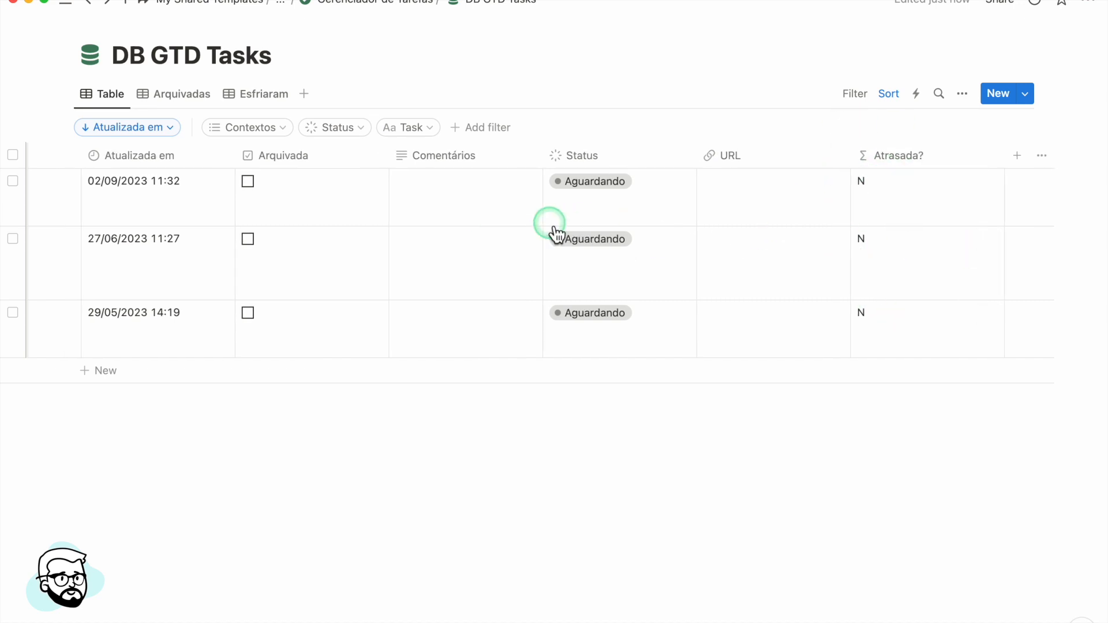
scroll(553, 231, left, 3)
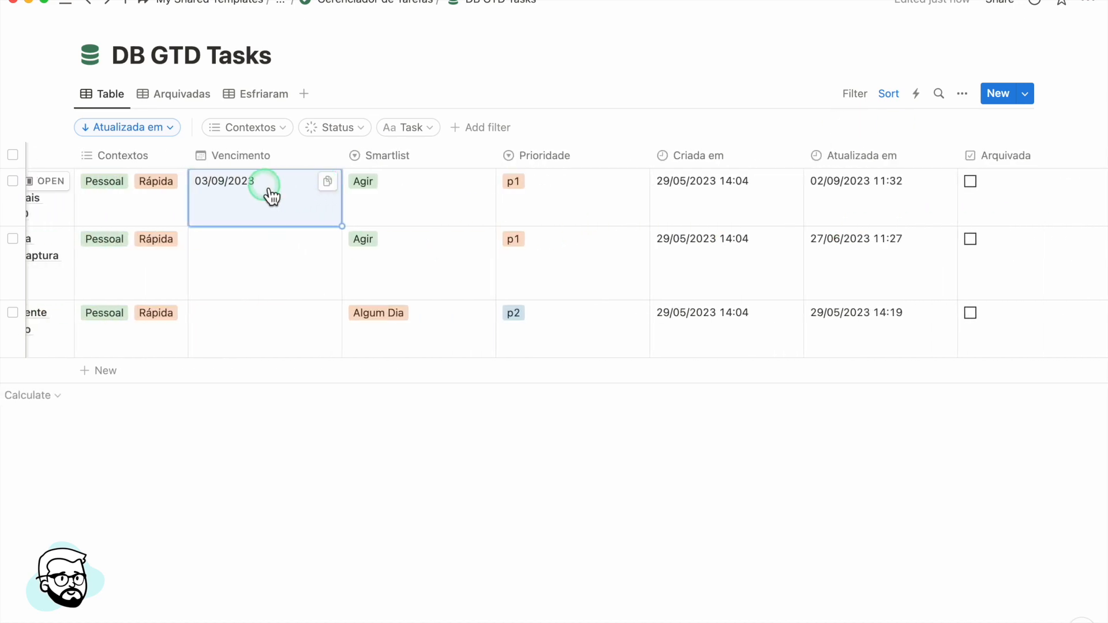
click(282, 220)
click(366, 326)
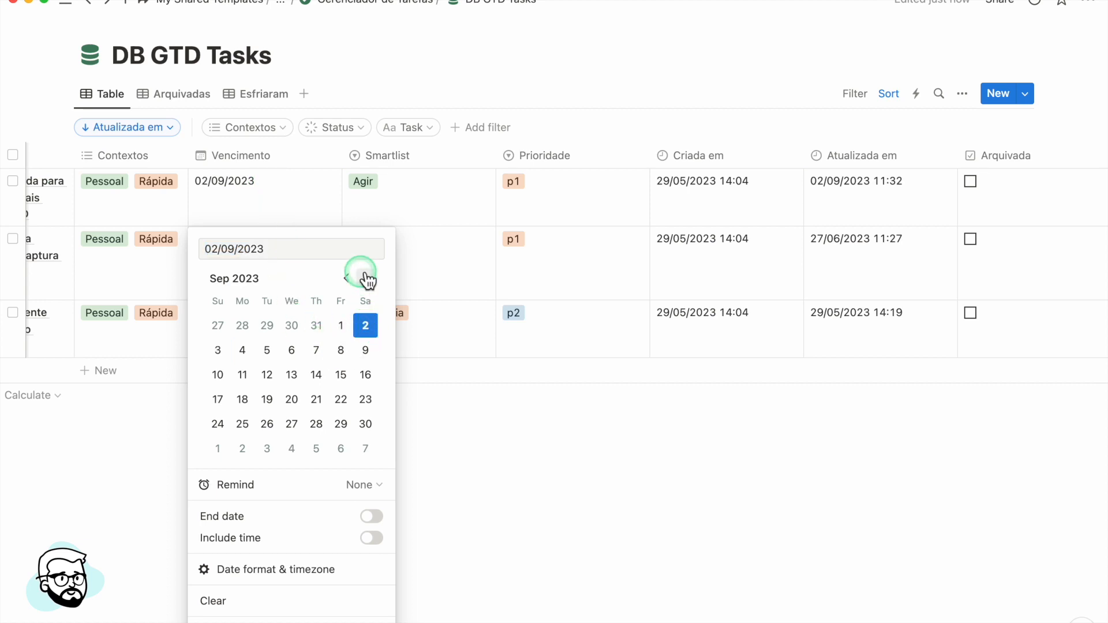
click(428, 211)
Check the "Atrasada?" value of the first task against its Vencimento date.
scroll(427, 242, right, 10)
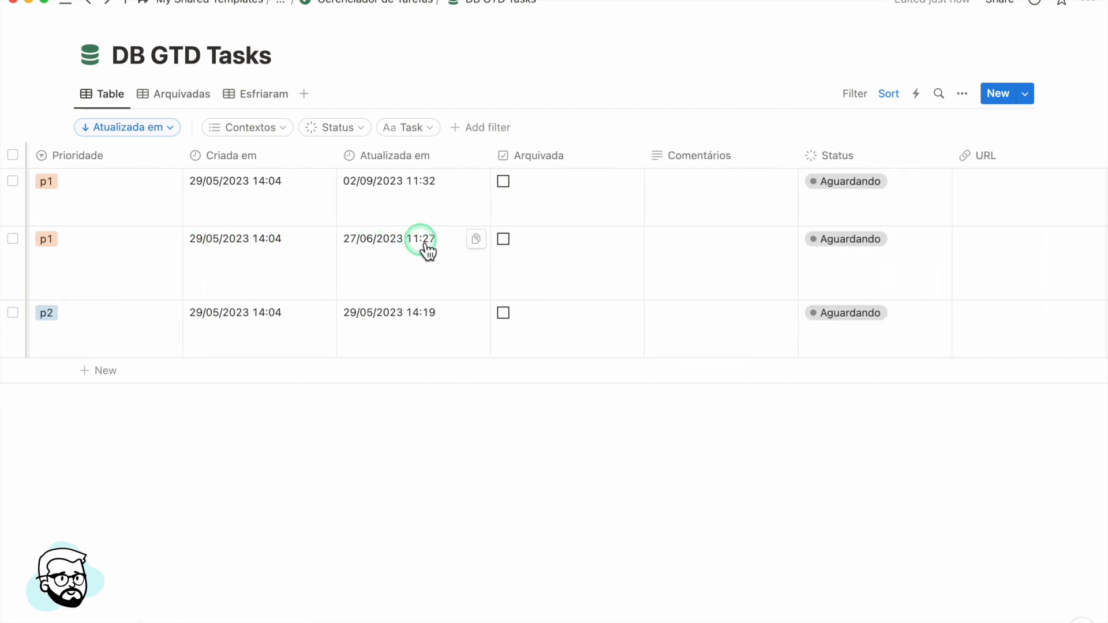
scroll(431, 251, right, 2)
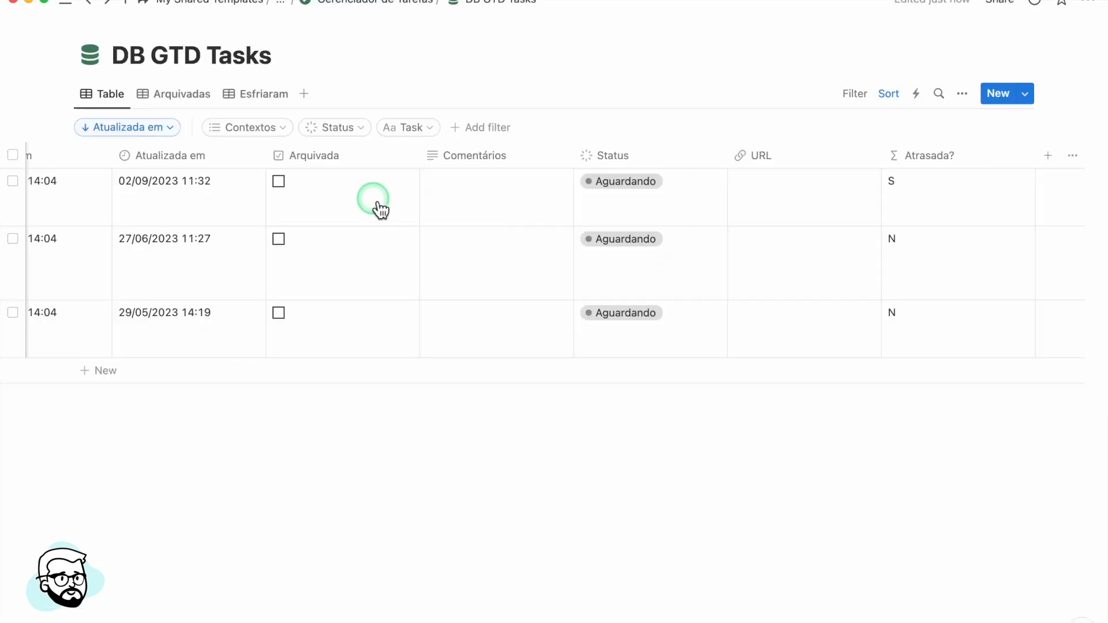
scroll(381, 211, left, 10)
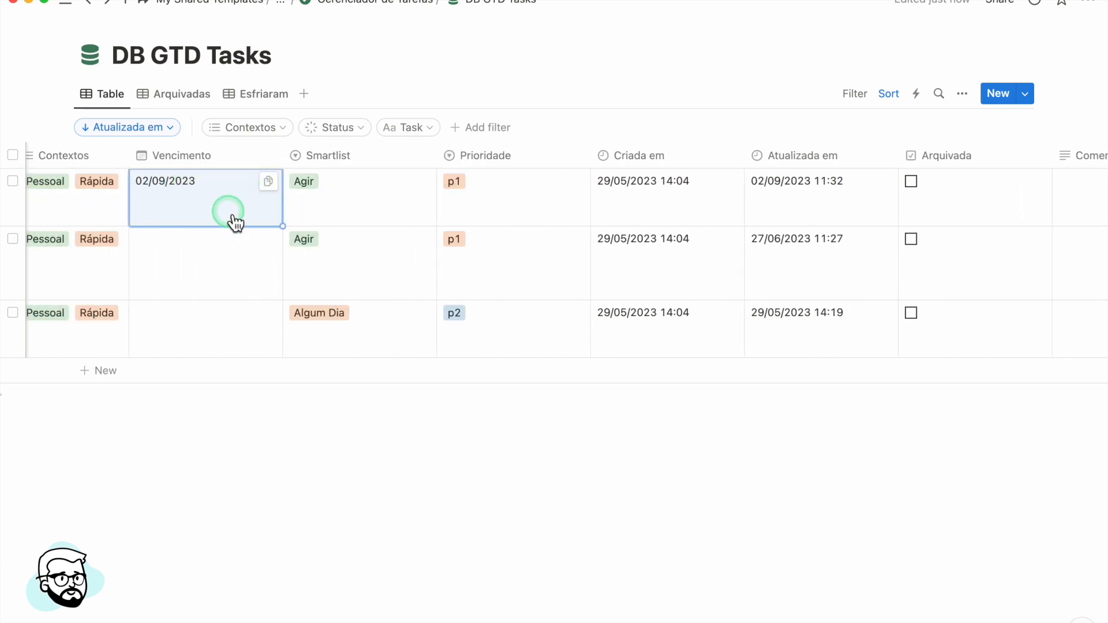
scroll(254, 197, right, 10)
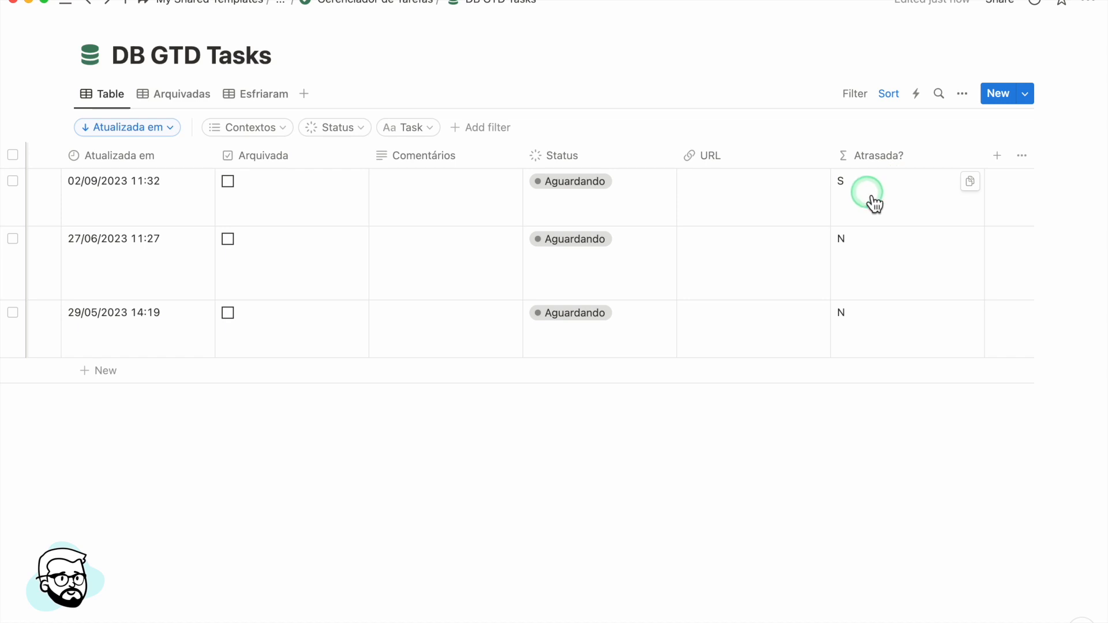
Edit the "Atrasada?" formula so that now() is wrapped in the dateSubtract() function.
click(872, 164)
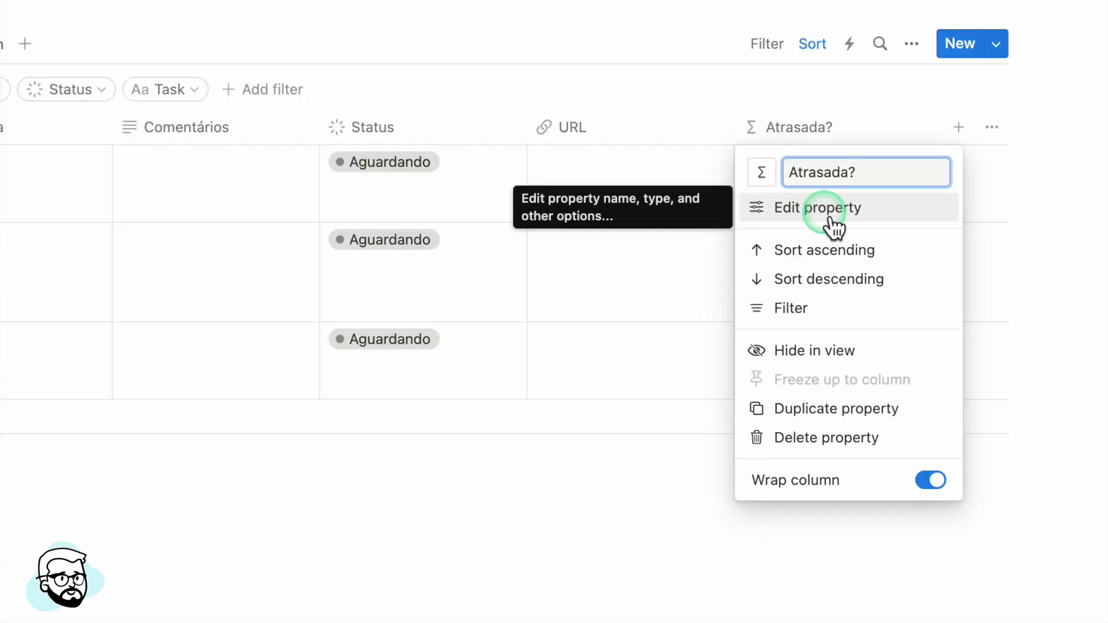
click(802, 228)
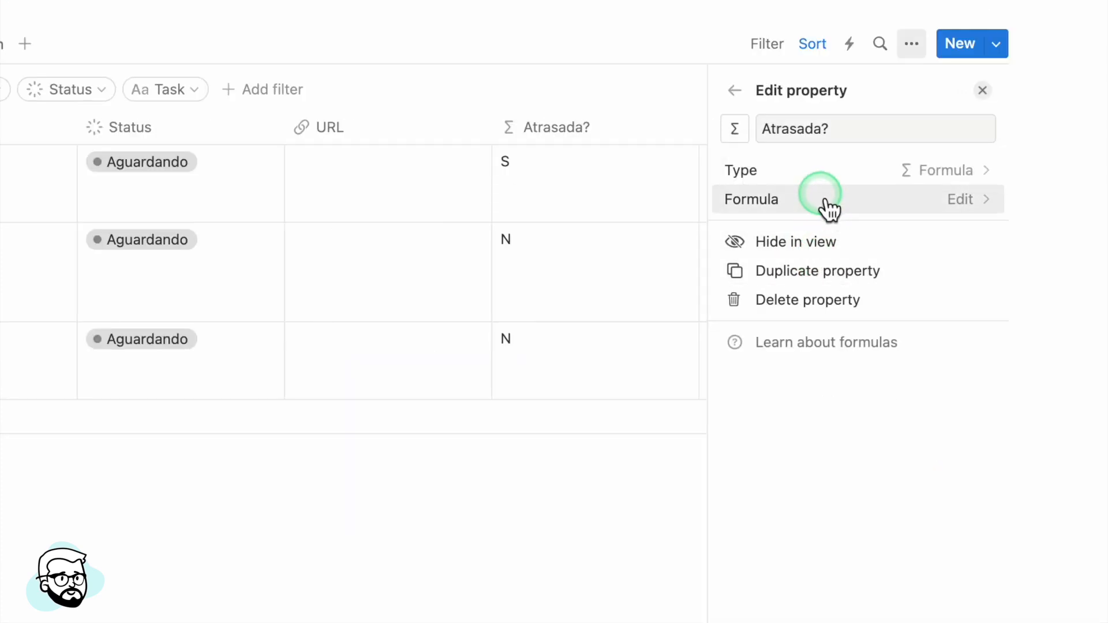
click(801, 213)
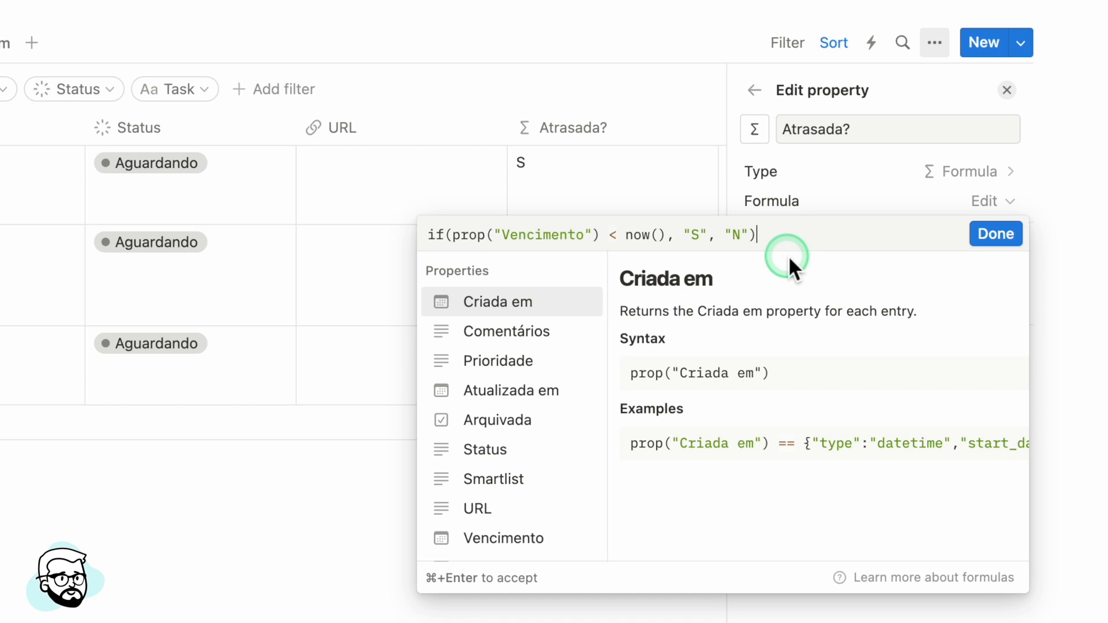
click(632, 237)
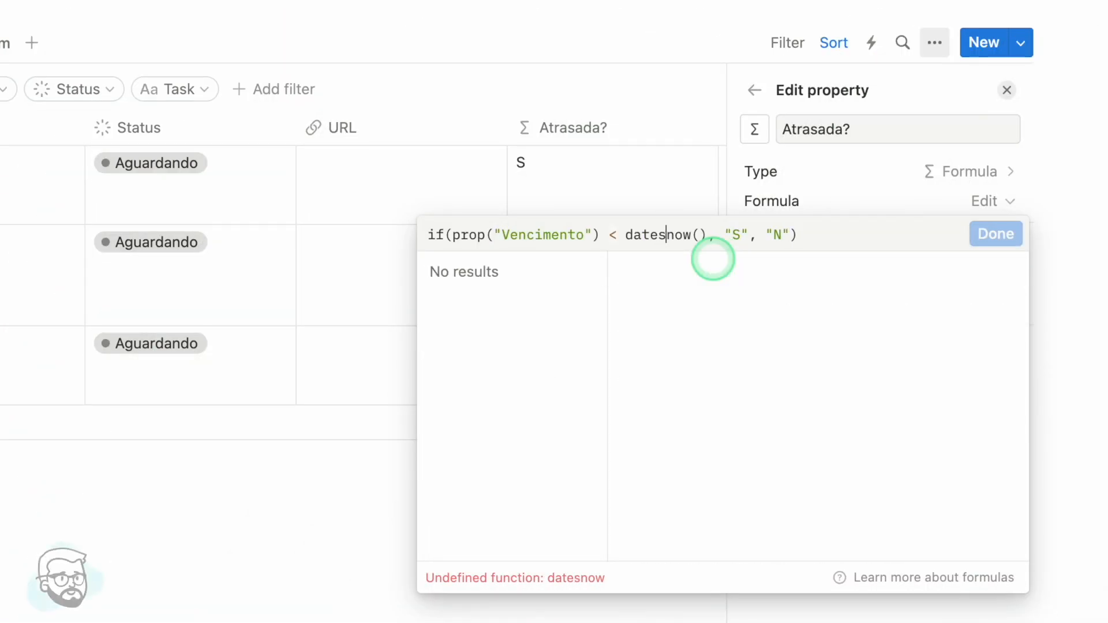
key(BackSpace)
text(Subtract)
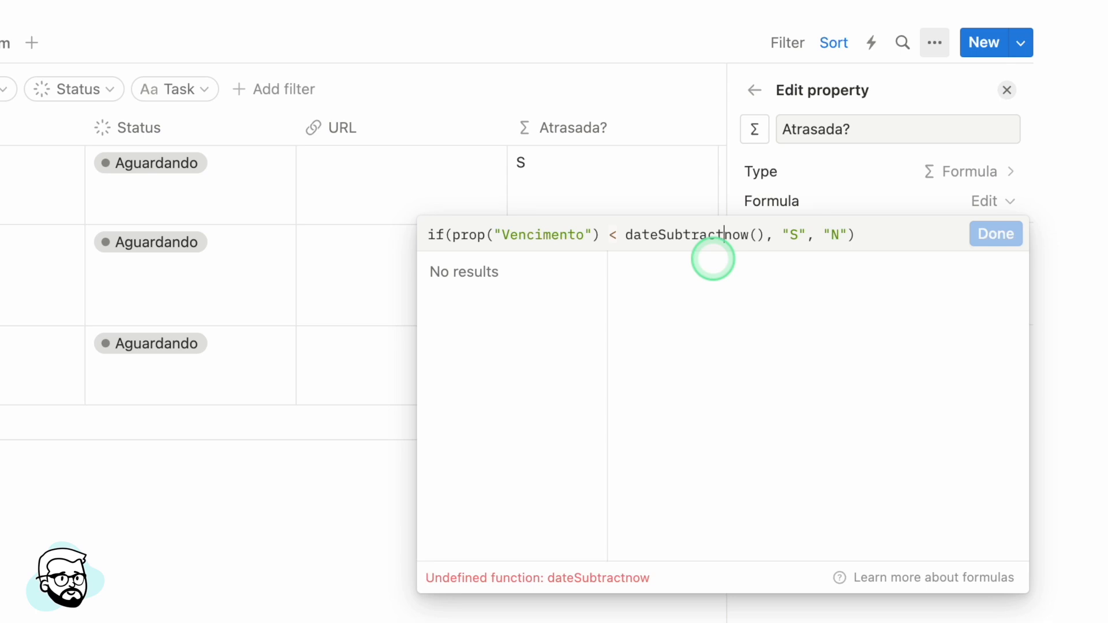
text(()
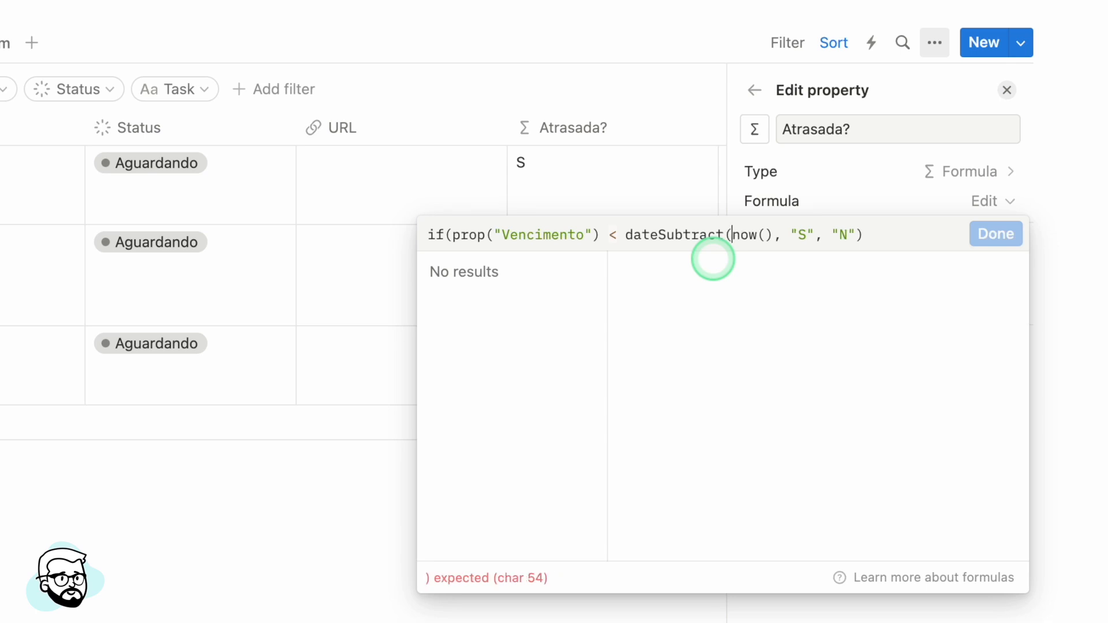
key(Right)
key(Right)
key(Right)
key(Right)
key(Right)
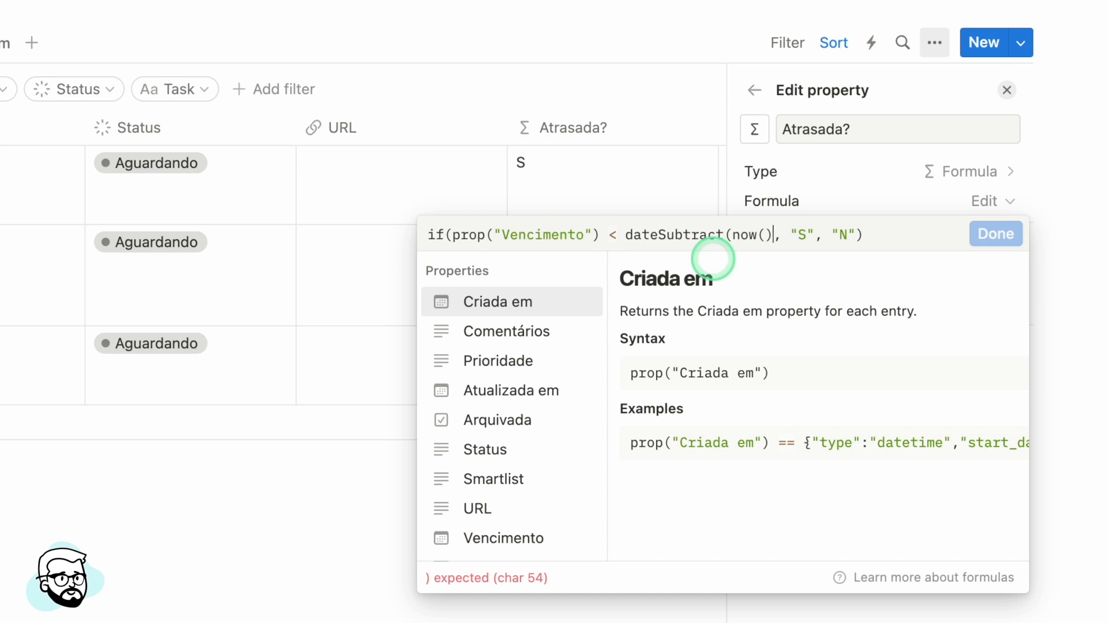
text())
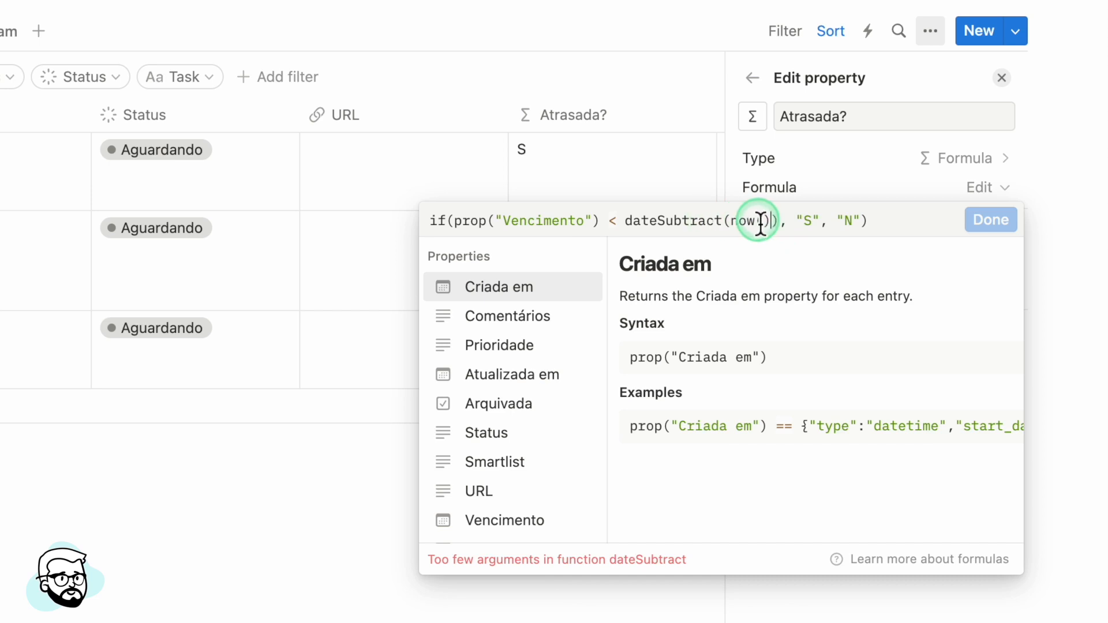
Add the arguments 1 and "days" after now() in dateSubtract() and save the "Atrasada?" formula.
text(,)
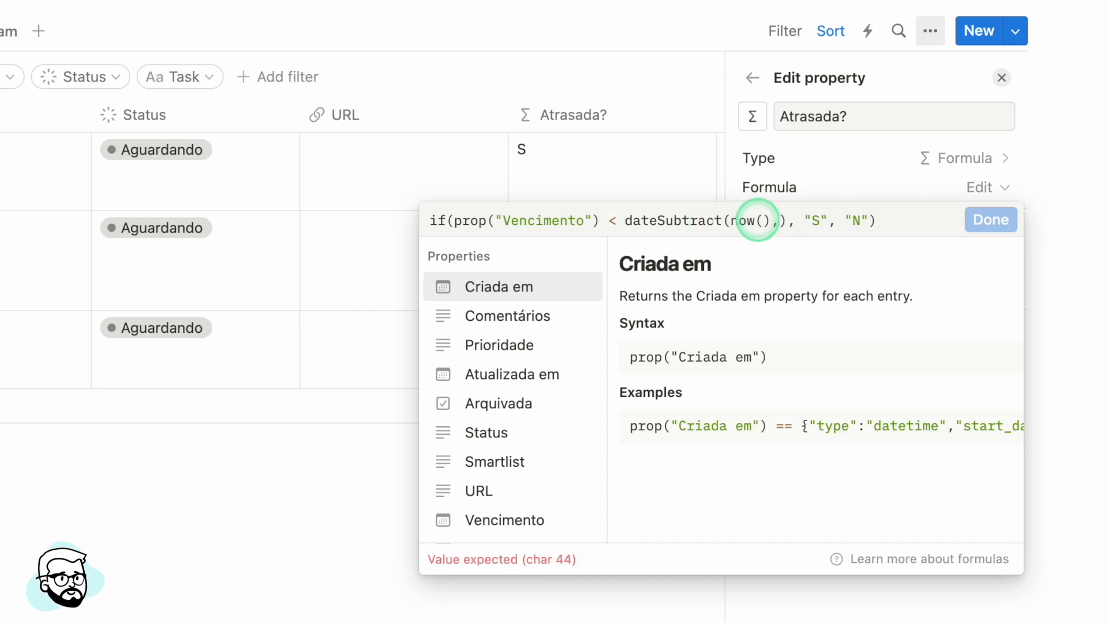
text(1)
text(,"days)
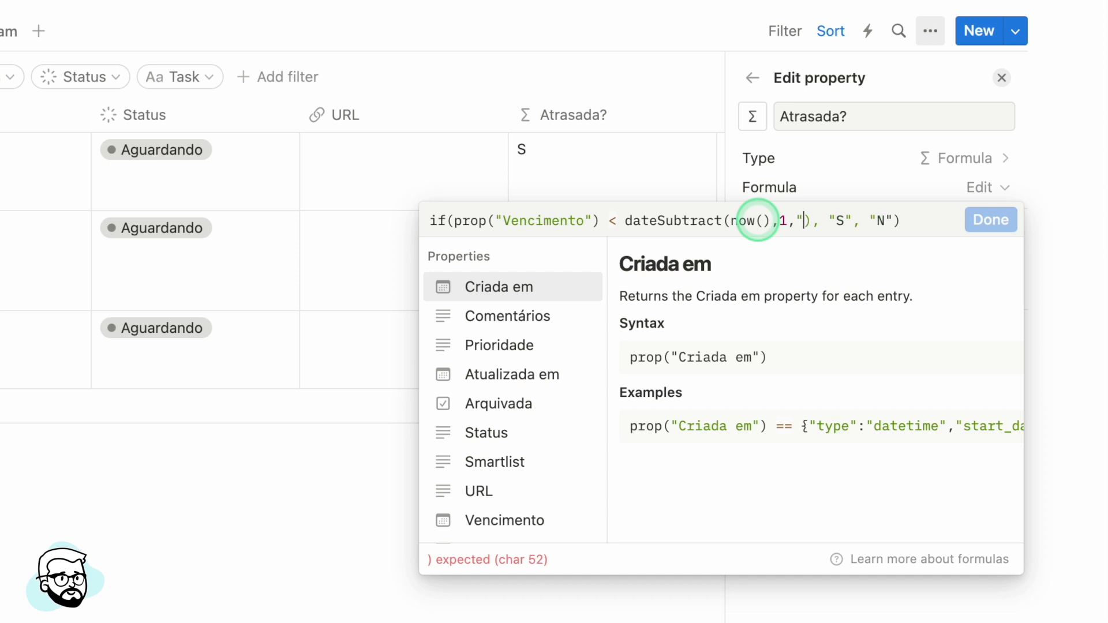
text(")
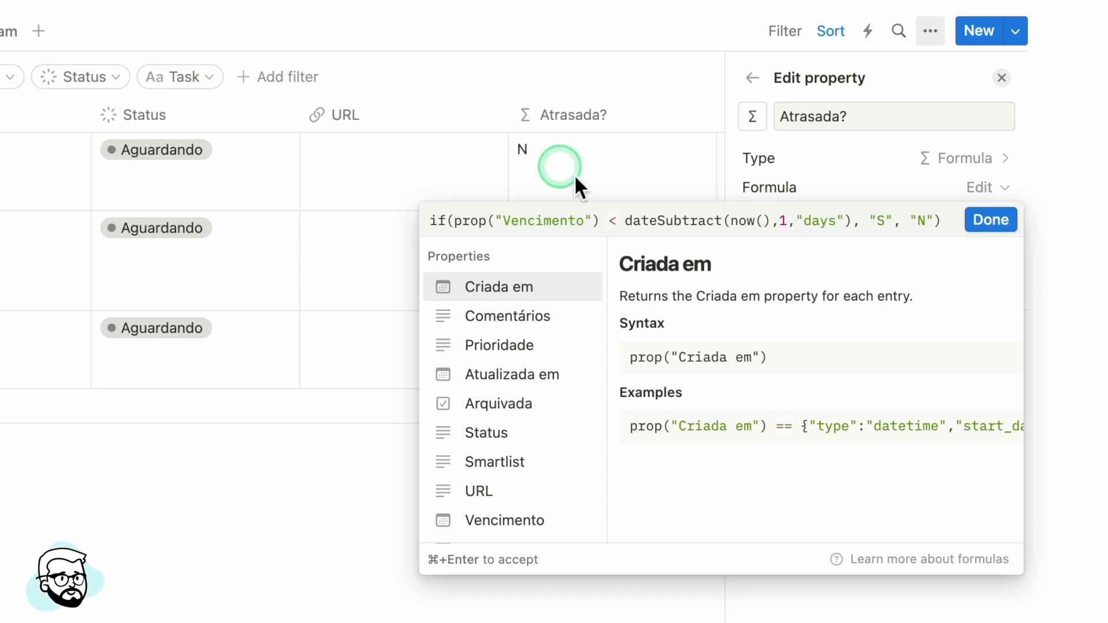
click(992, 222)
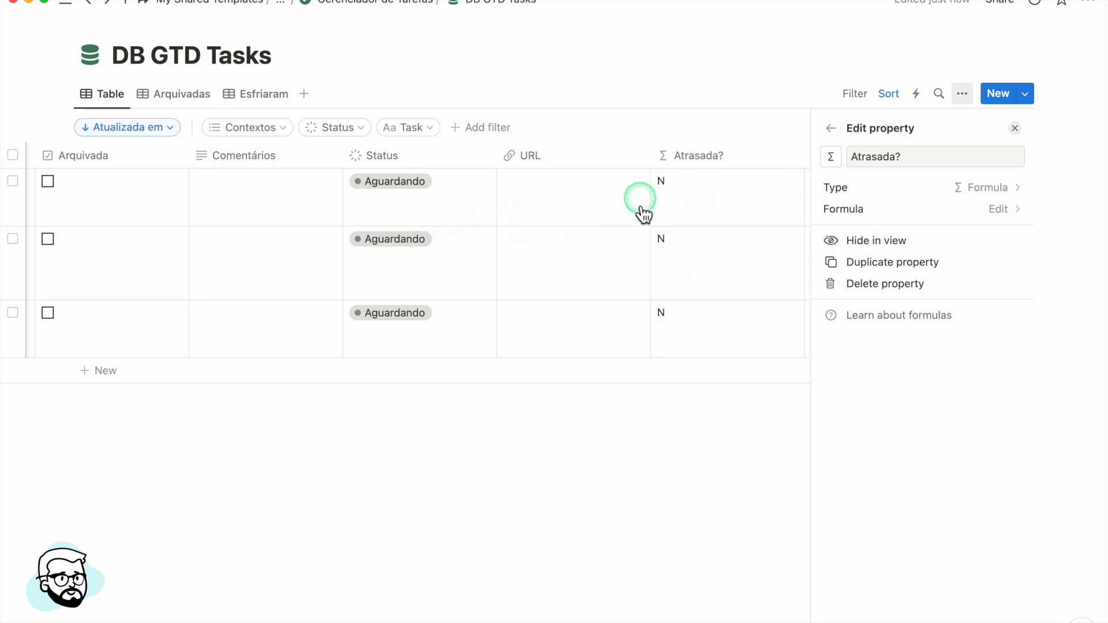
Compare the first task's Vencimento date with the result of the revised "Atrasada?" formula.
scroll(371, 227, left, 10)
scroll(316, 230, left, 5)
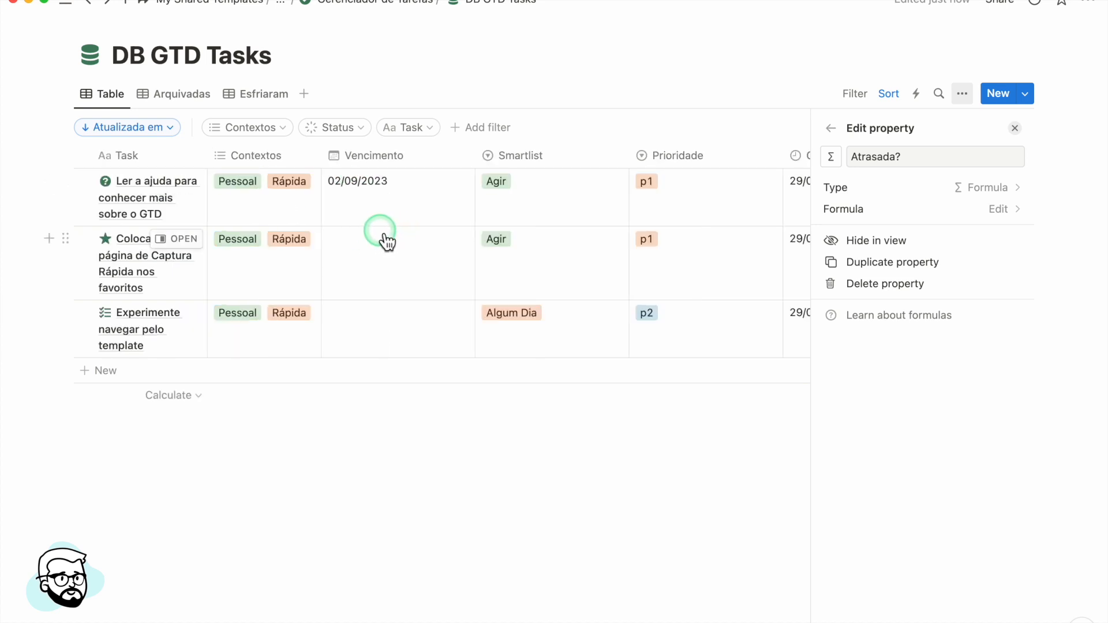
scroll(349, 227, right, 8)
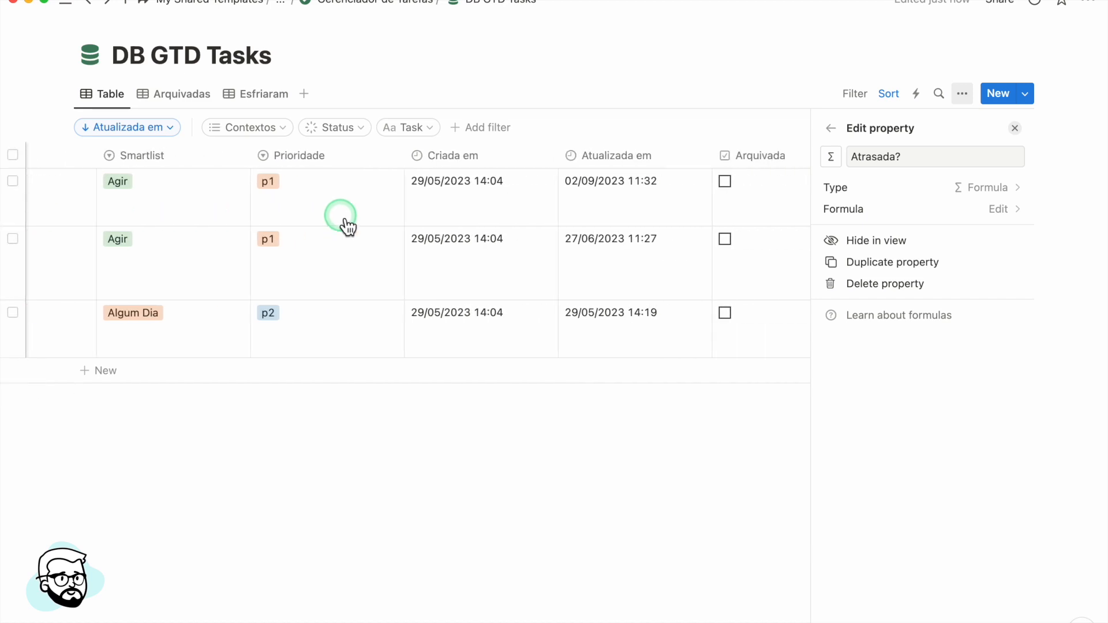
scroll(346, 225, right, 10)
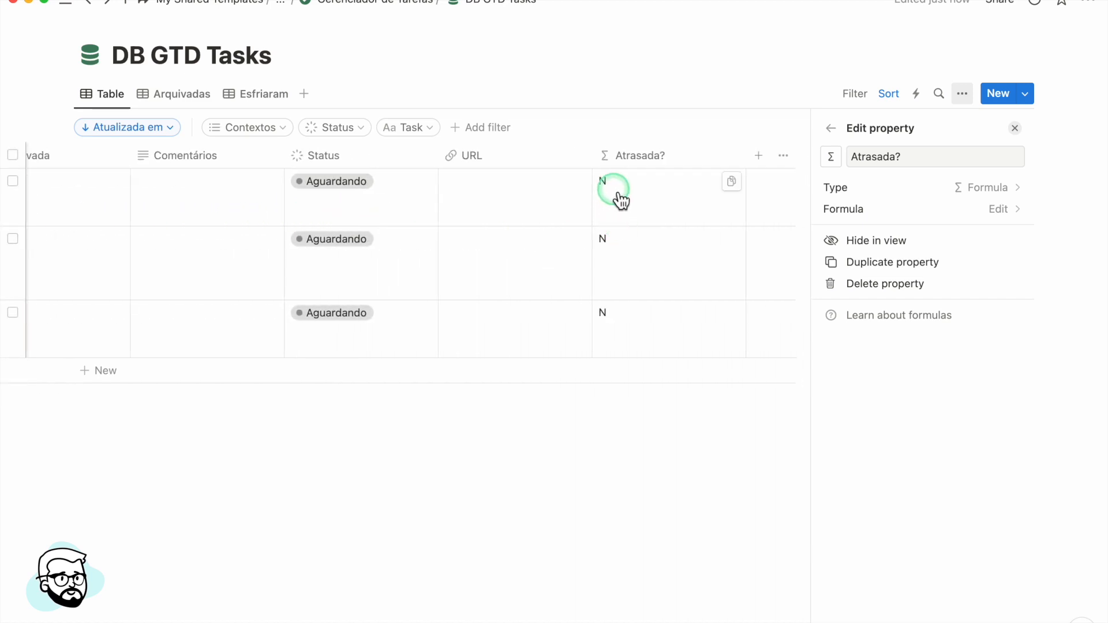
scroll(445, 235, left, 18)
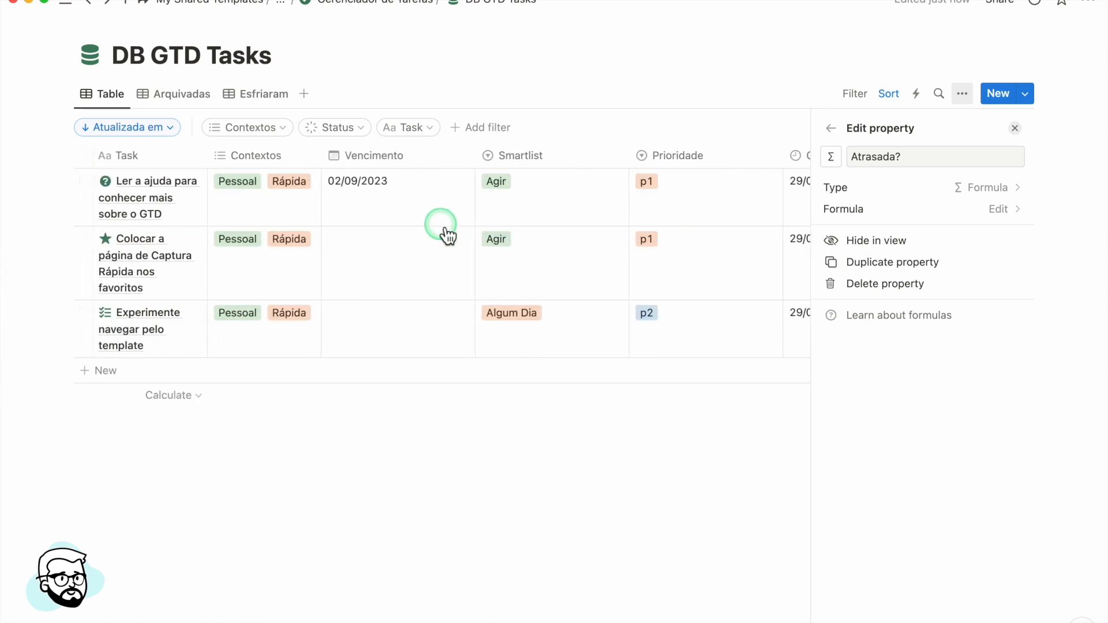
Set the Vencimento date of "Ler a ajuda para conhecer mais sobre o GTD" to 01/09/2023 and check its "Atrasada?" value.
click(394, 182)
click(474, 326)
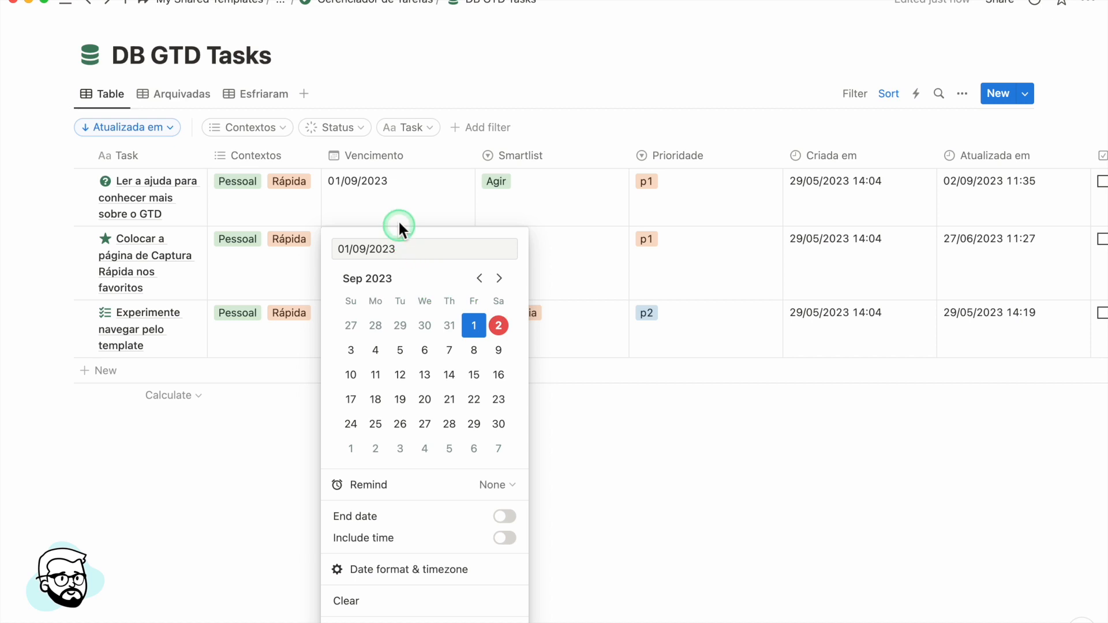
click(395, 202)
scroll(401, 214, right, 15)
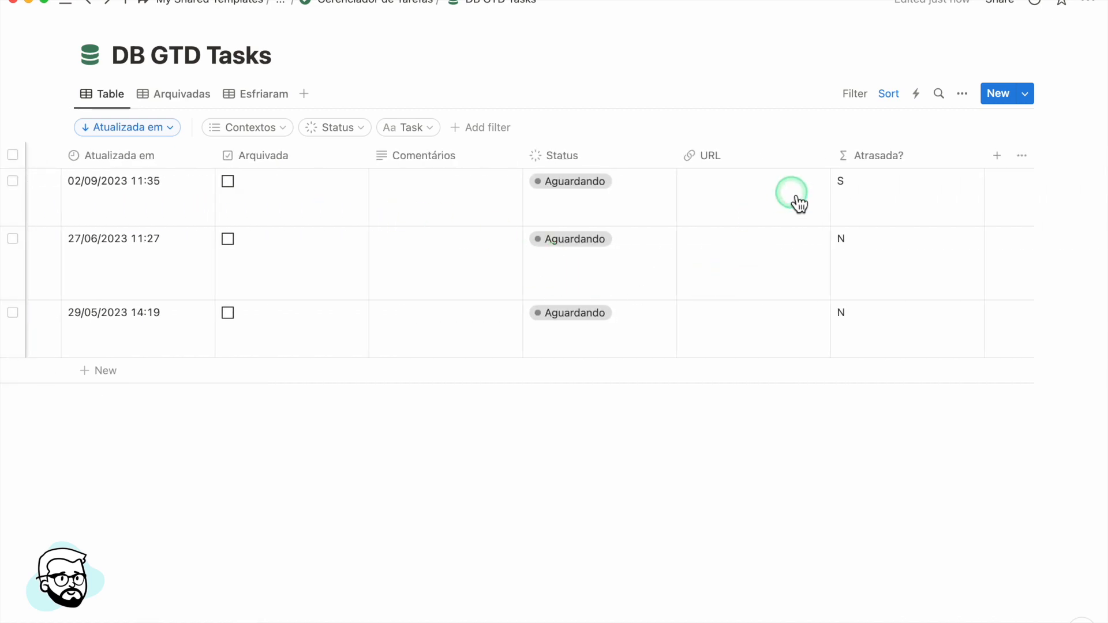
Change the "Atrasada?" formula to return the ❗ emoji instead of "S" and an empty string instead of "N", and save it.
click(871, 171)
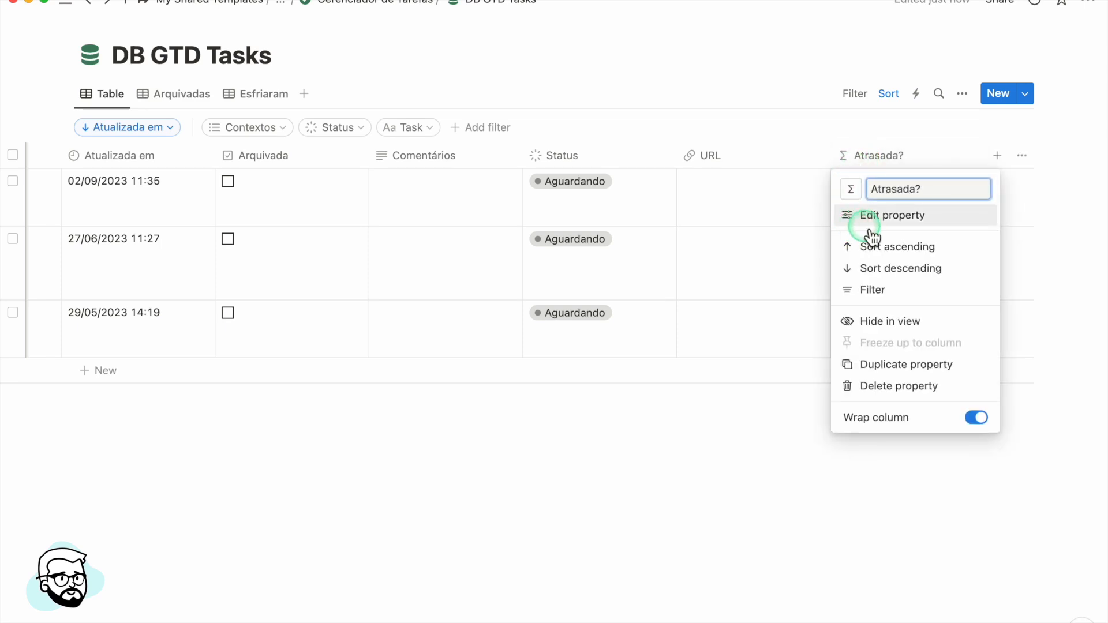
click(863, 215)
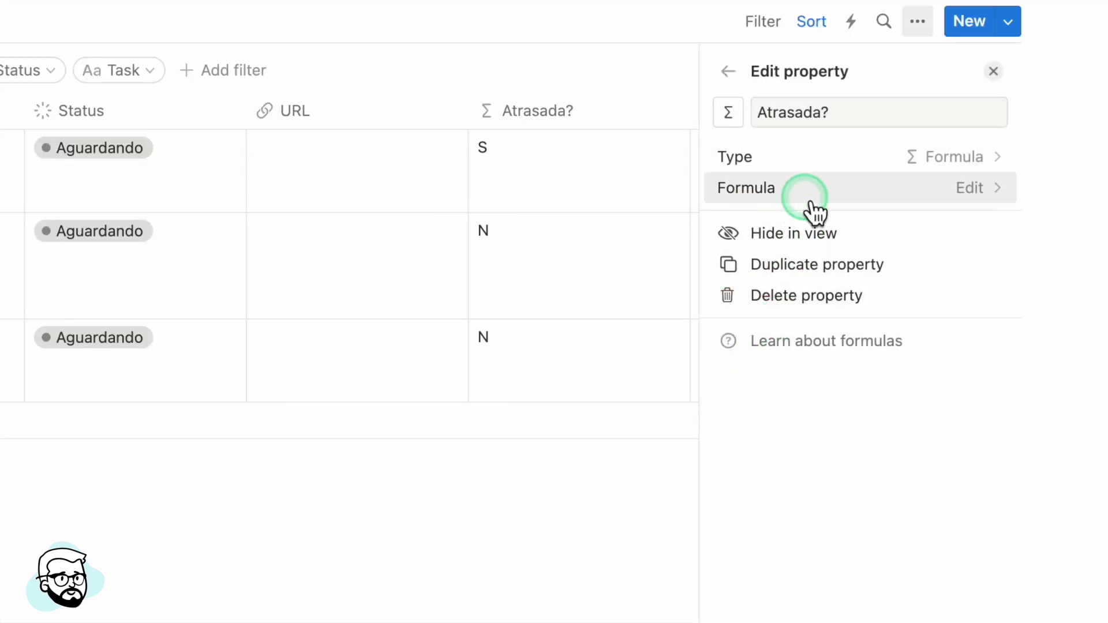
click(806, 189)
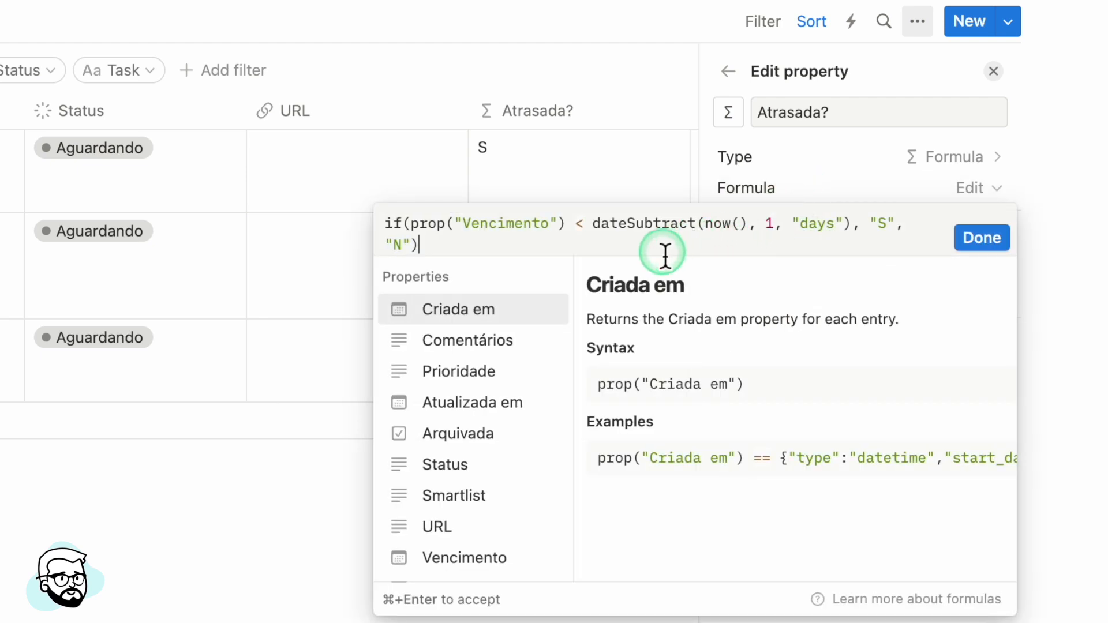
click(890, 228)
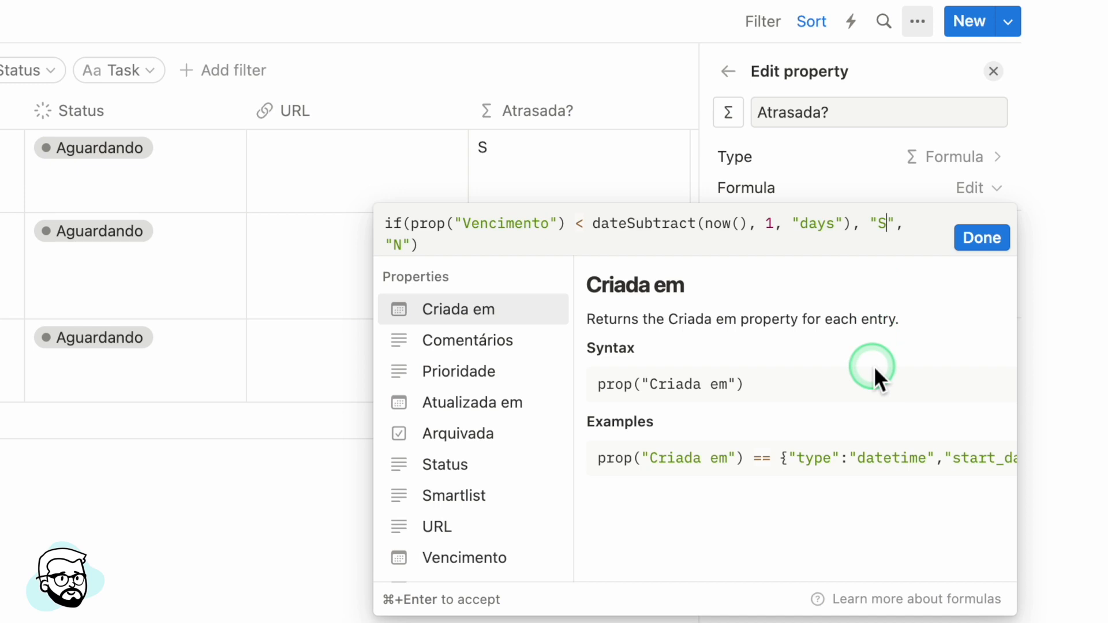
key(BackSpace)
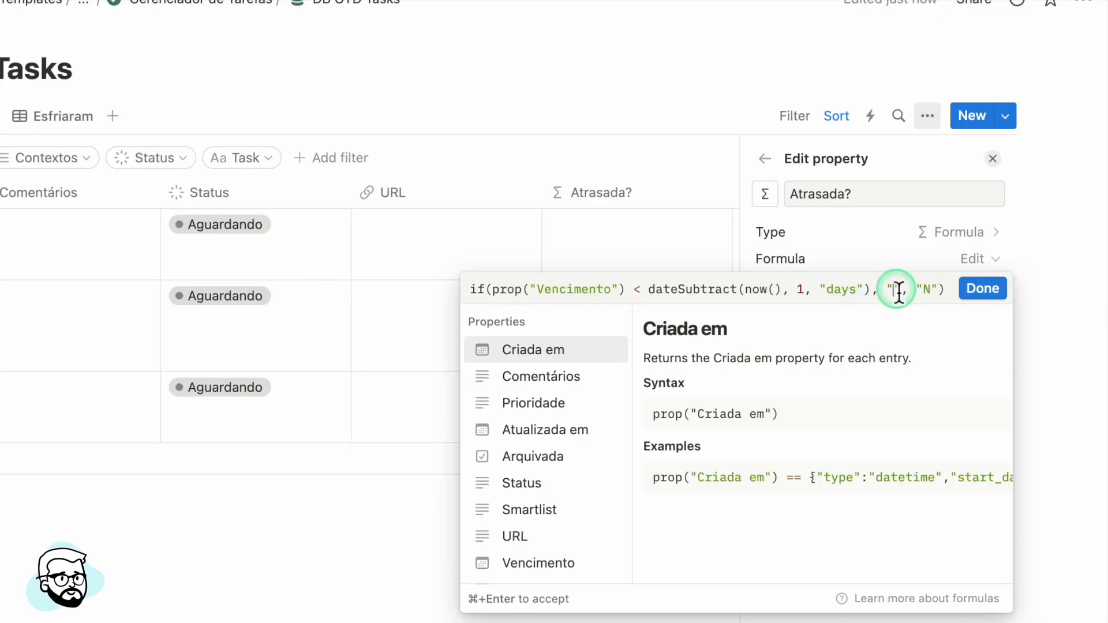
key(ctrl+super+space)
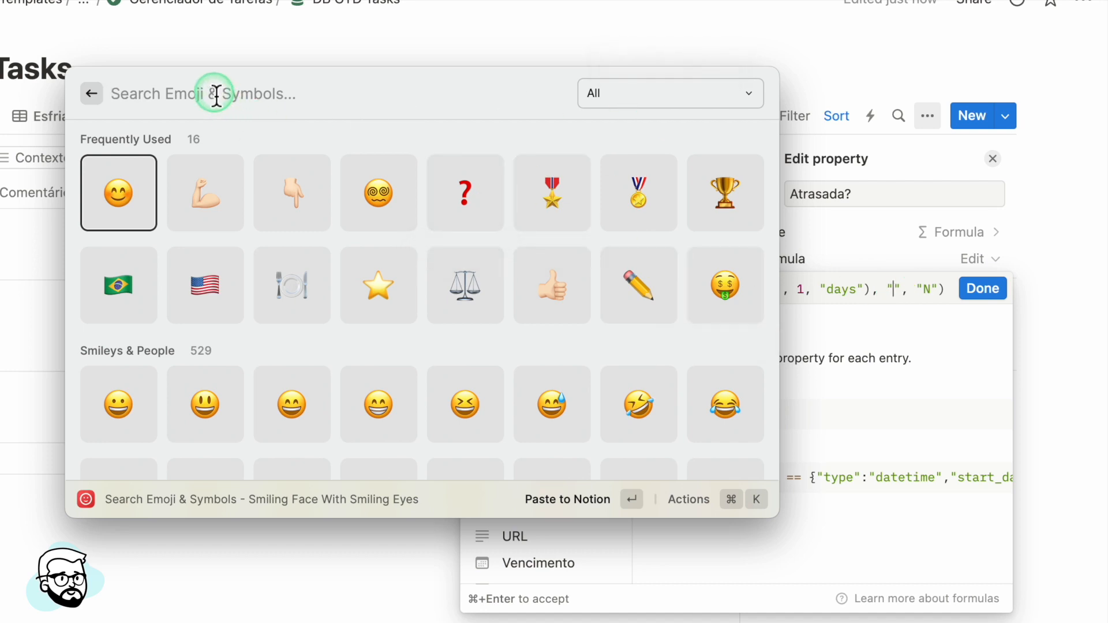
text(exc)
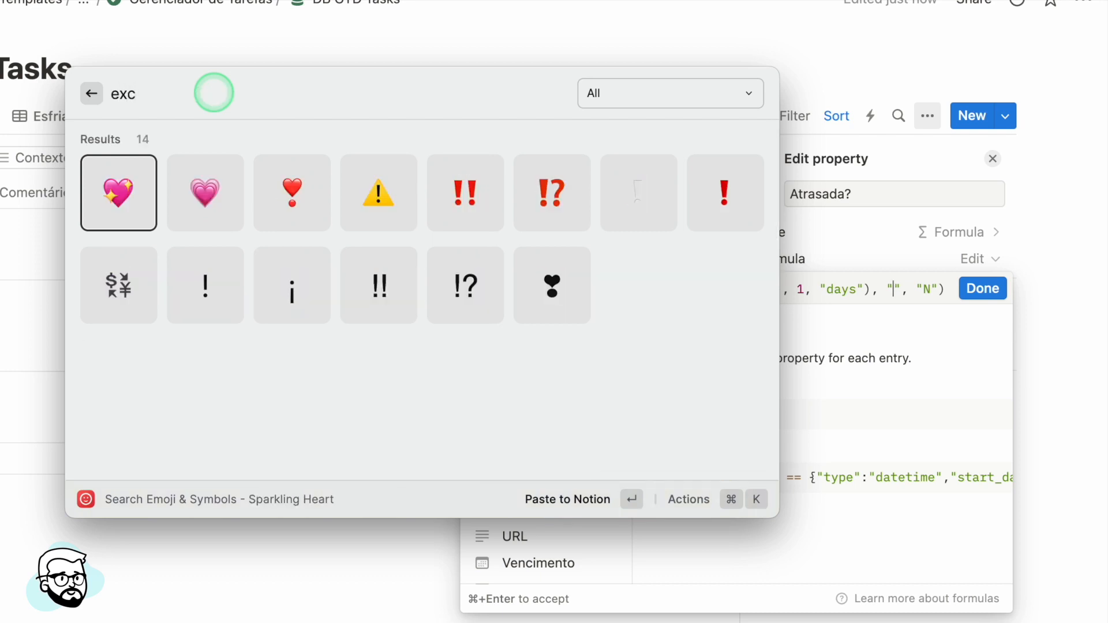
double_click(719, 200)
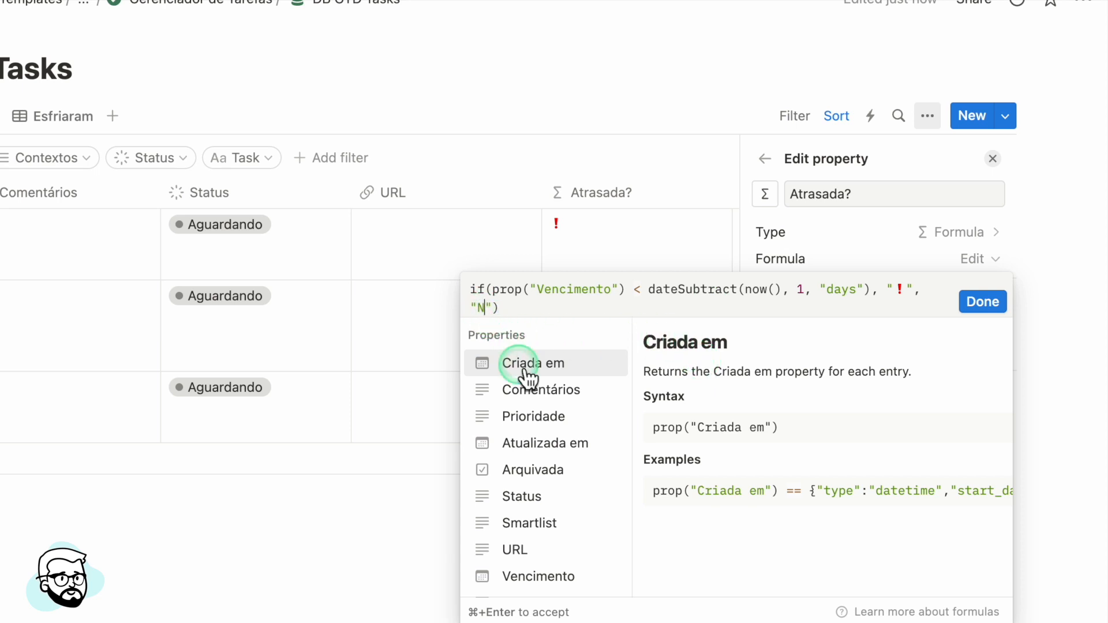
key(BackSpace)
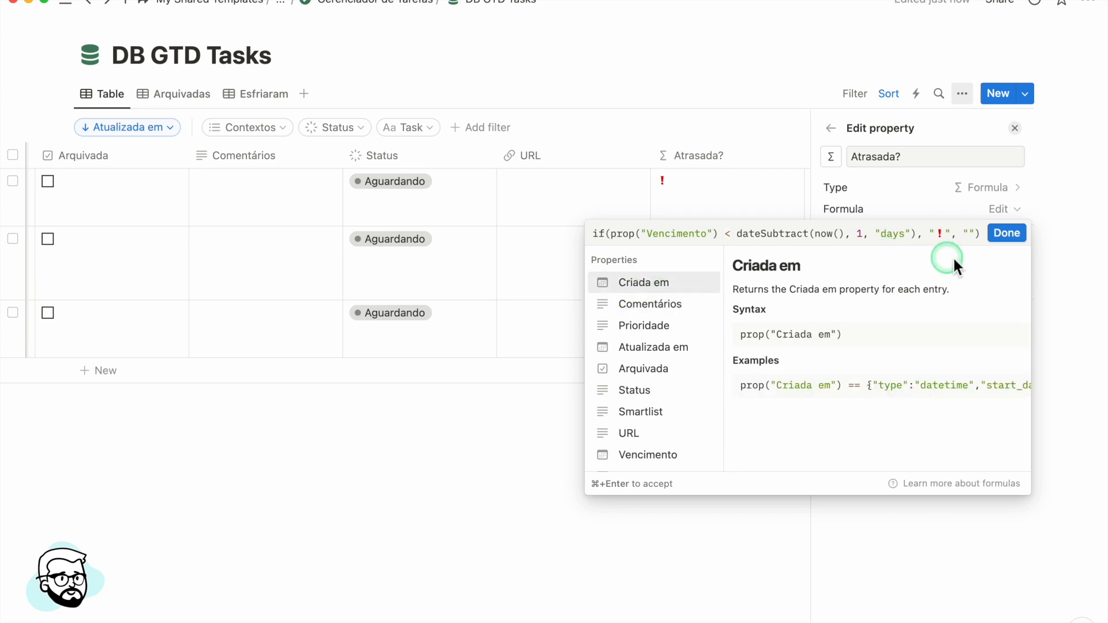
click(1021, 237)
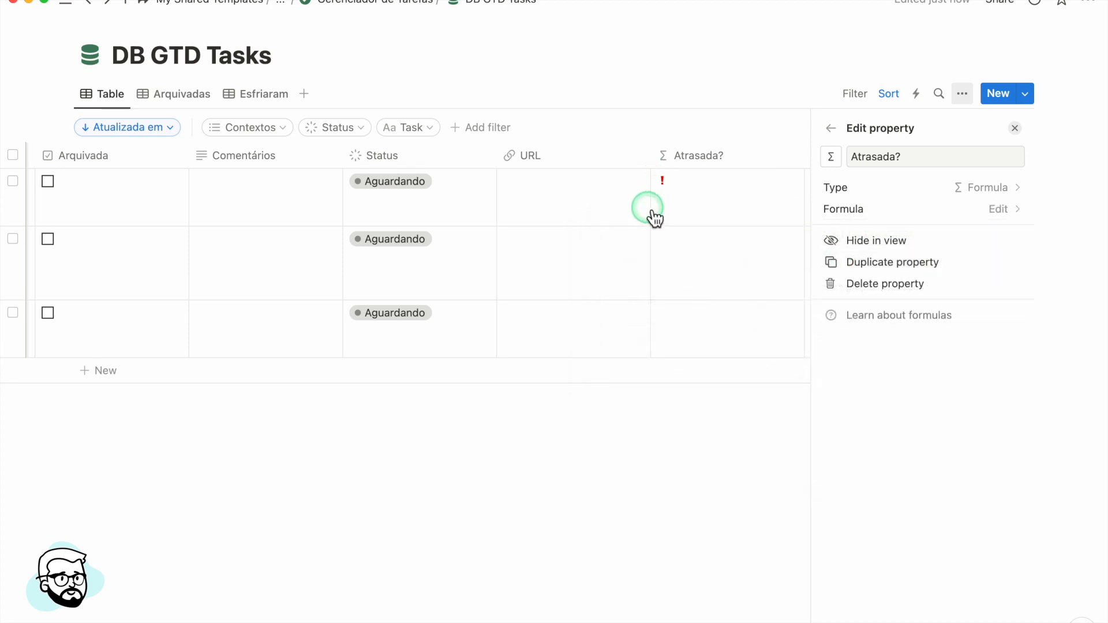
Set the Status of the first task to Pronta and check its "Atrasada?" value.
scroll(635, 184, right, 2)
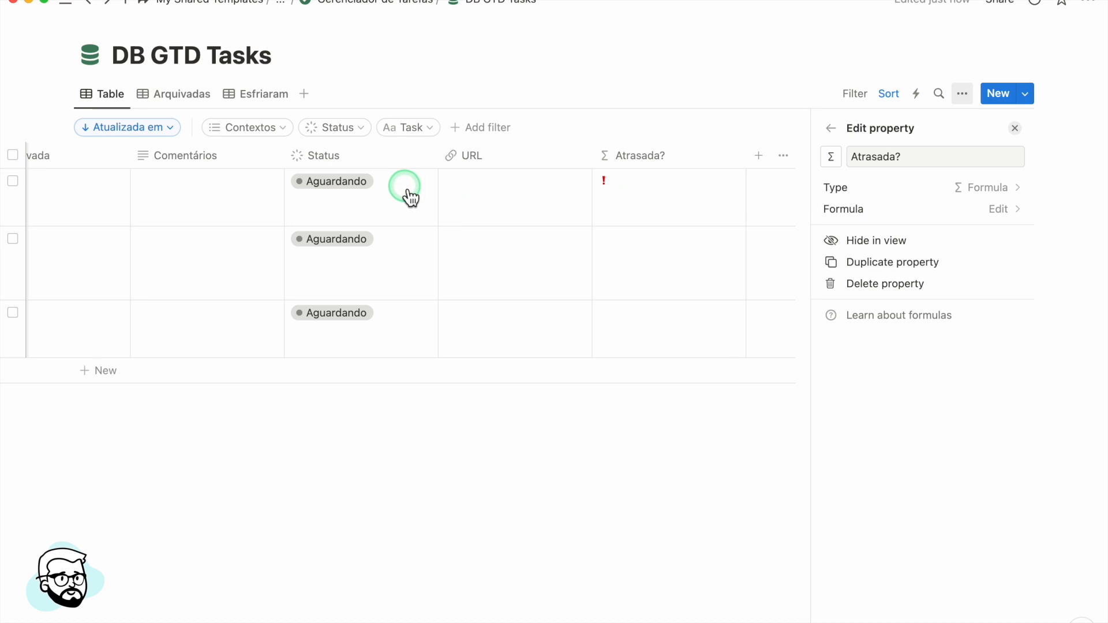
click(344, 181)
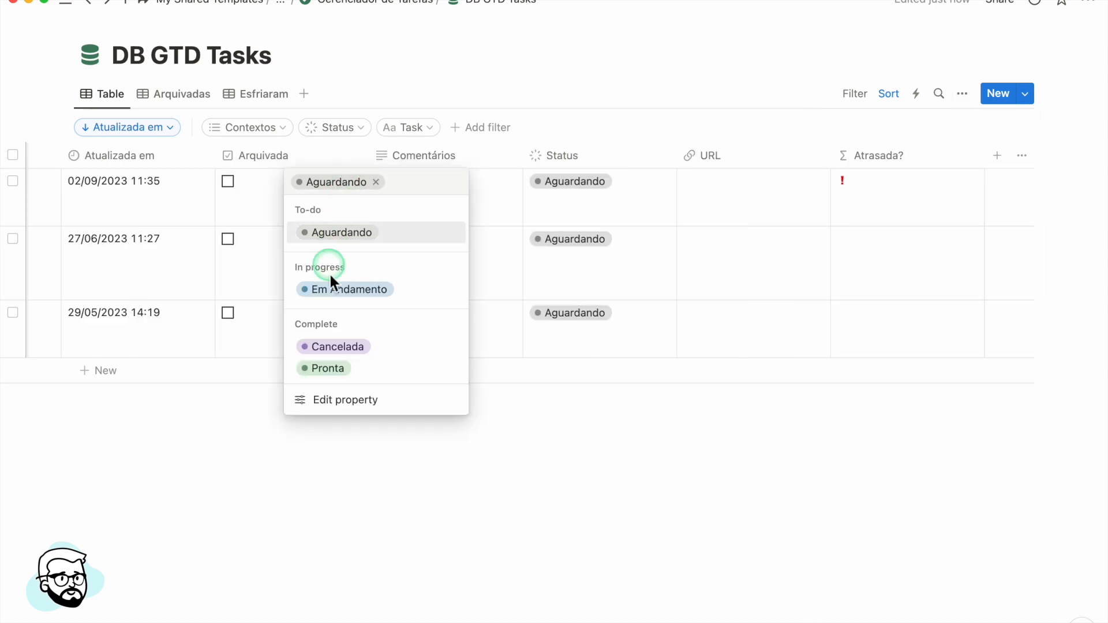
click(323, 370)
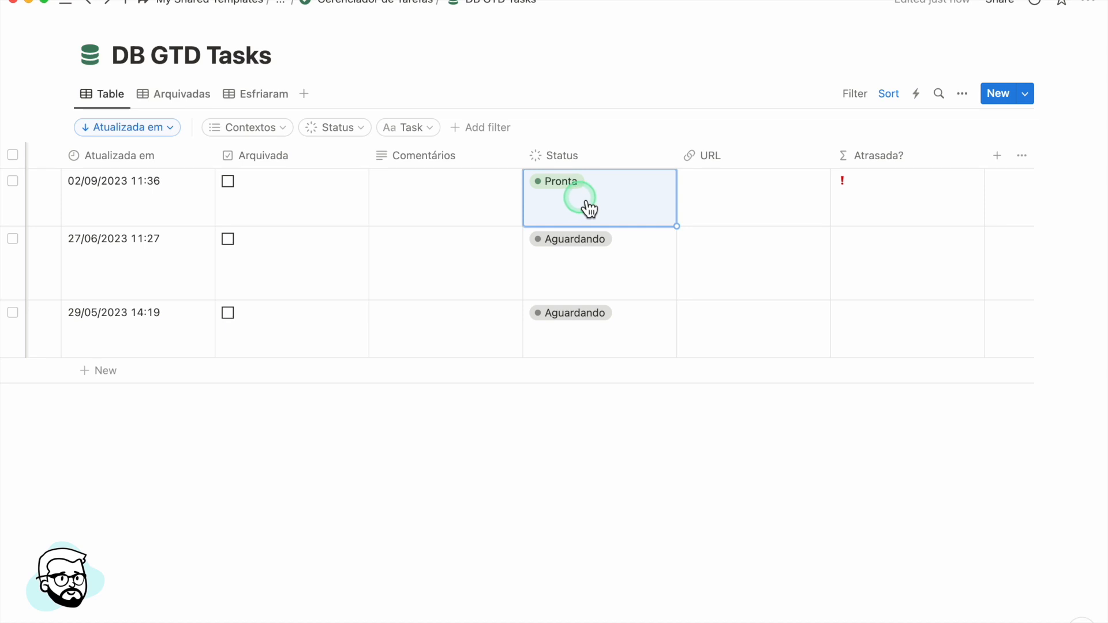
click(873, 200)
click(580, 188)
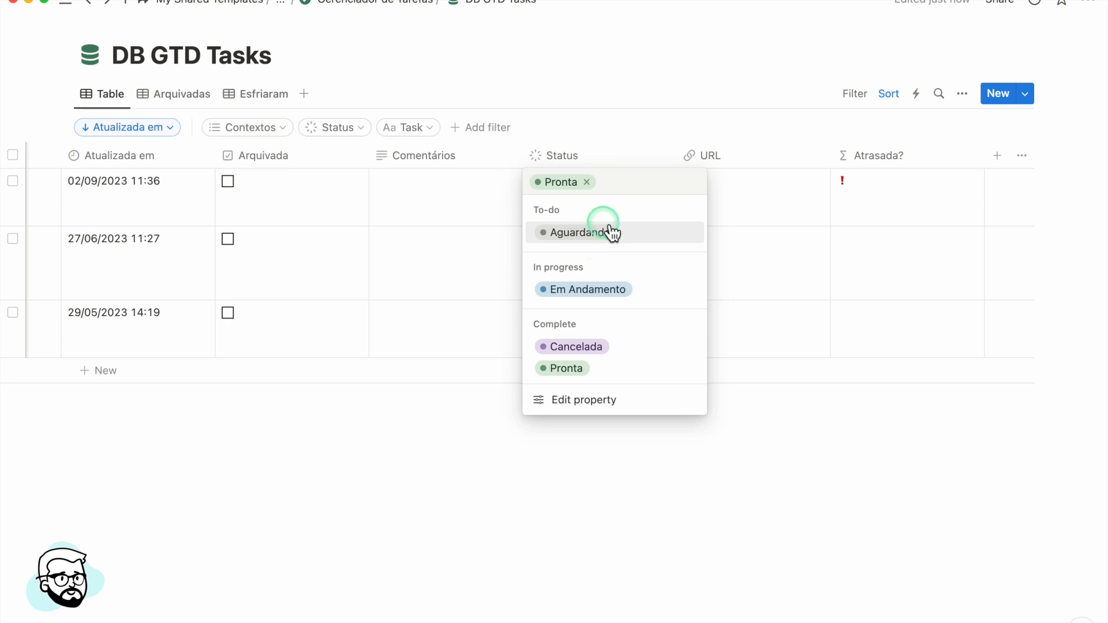
click(876, 229)
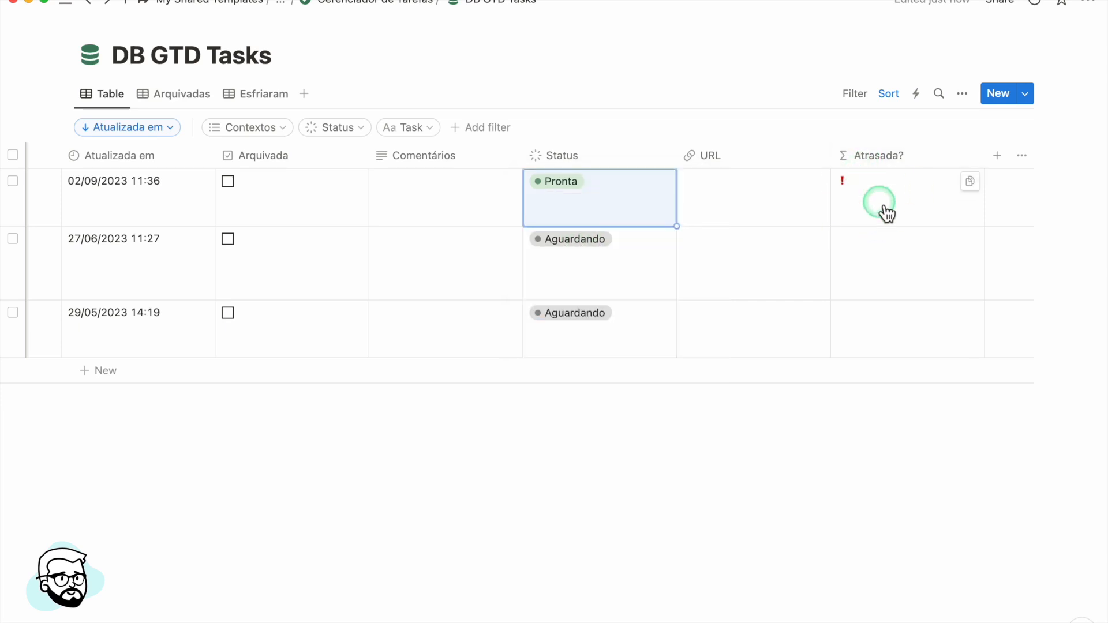
Edit the "Atrasada?" formula so that the Vencimento date comparison inside if() is wrapped in the and() function.
click(863, 158)
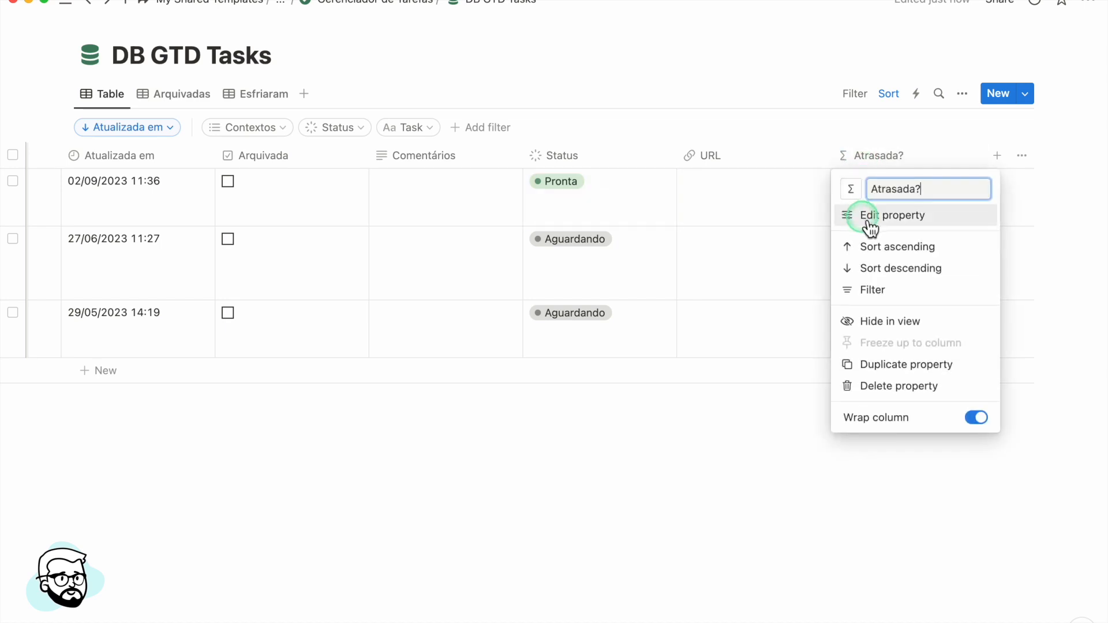
click(866, 217)
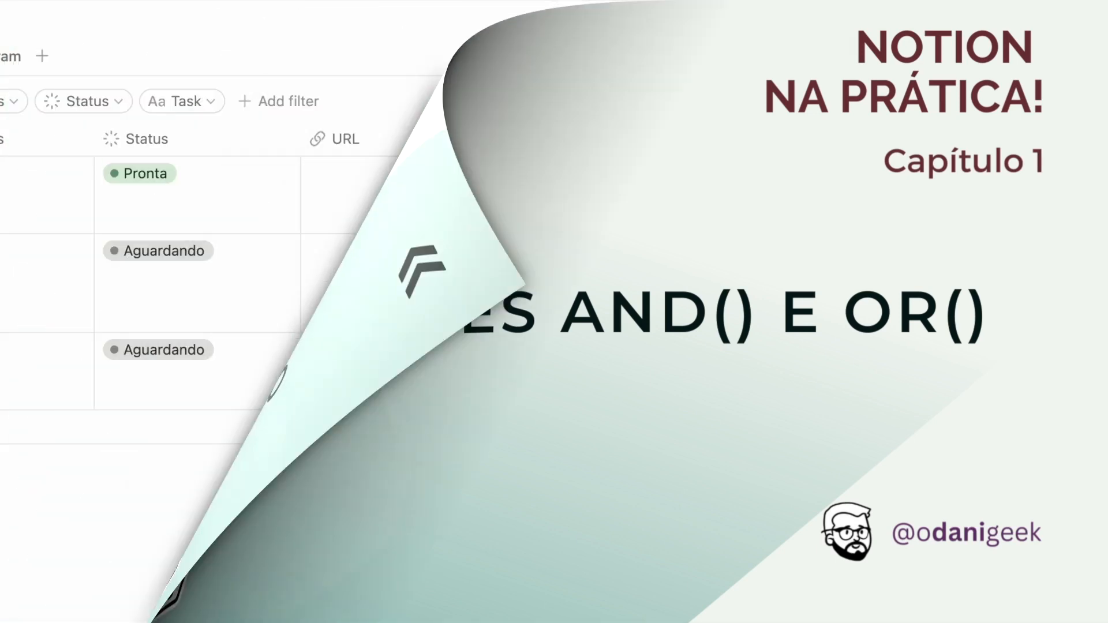
click(805, 210)
click(470, 254)
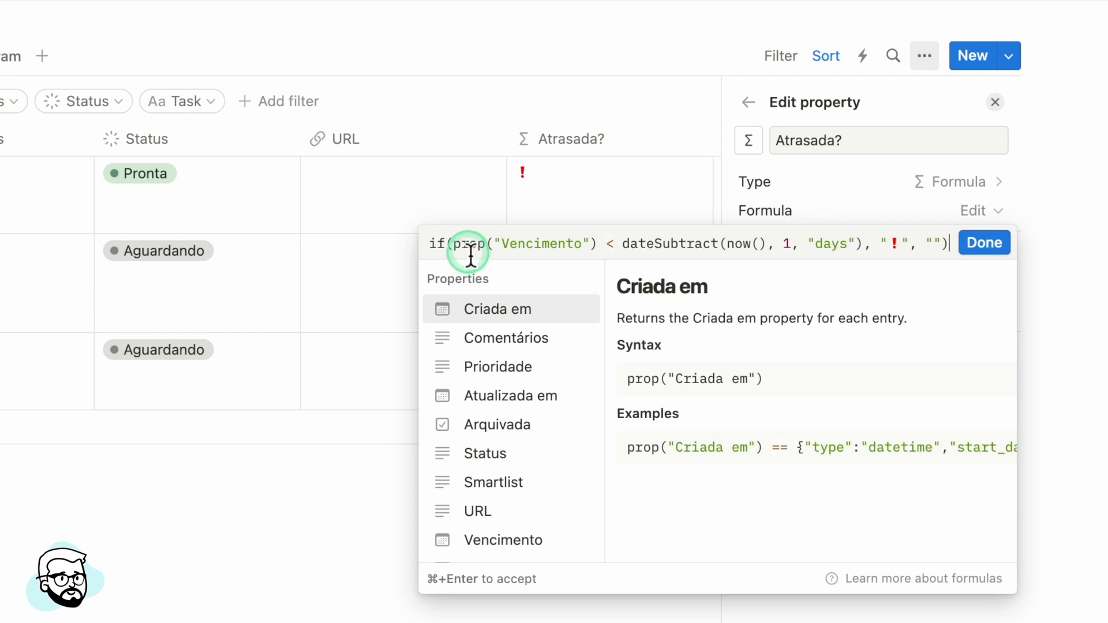
click(455, 250)
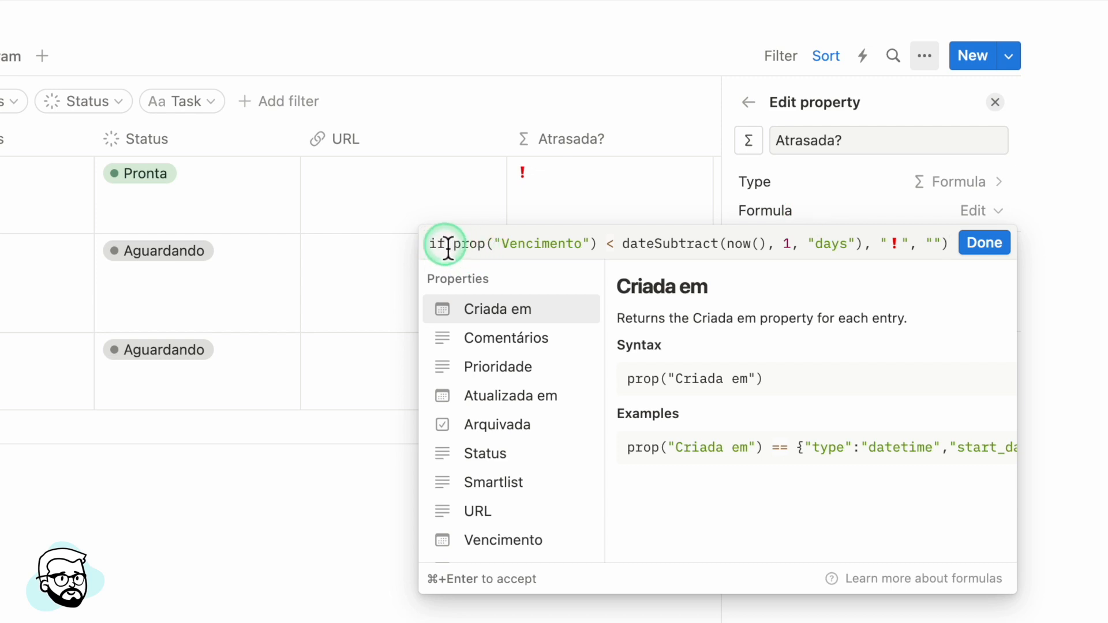
drag(457, 245, 864, 244)
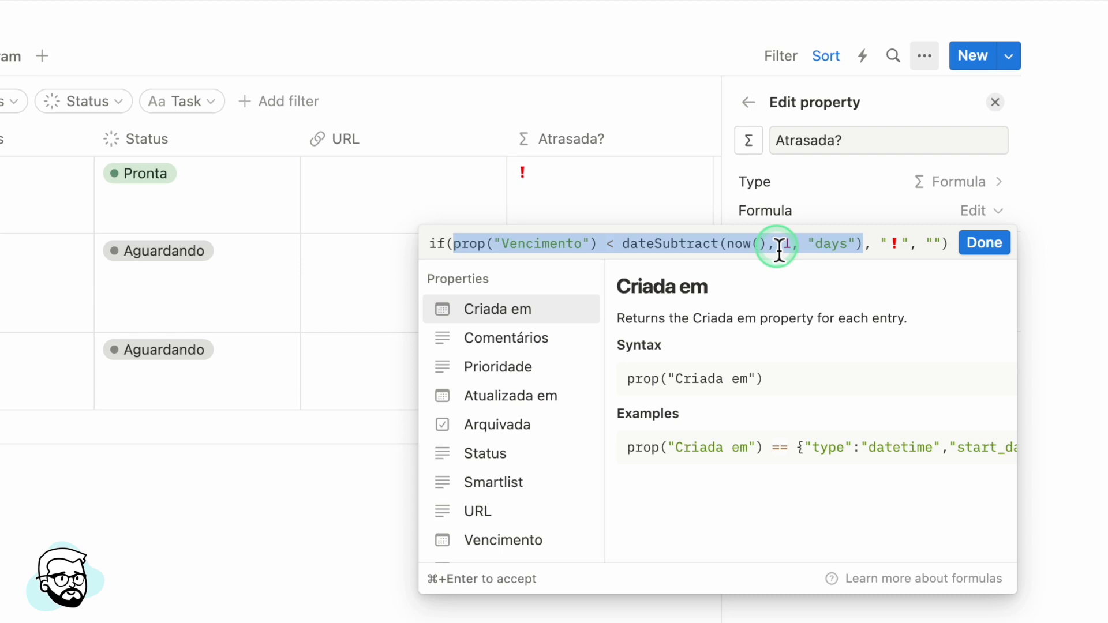
click(454, 250)
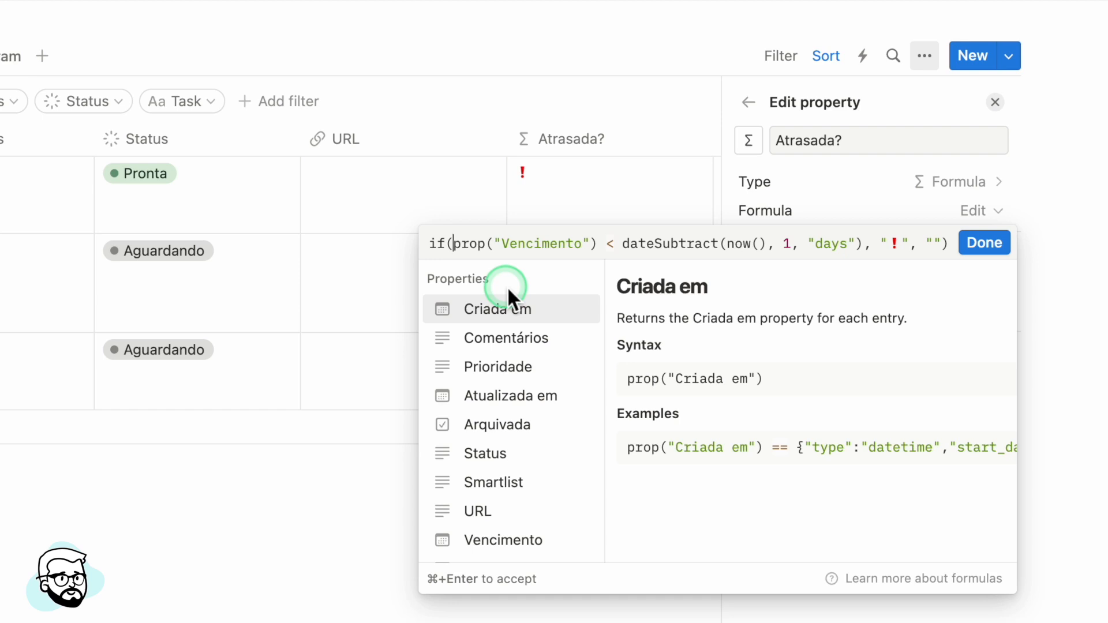
text(and)
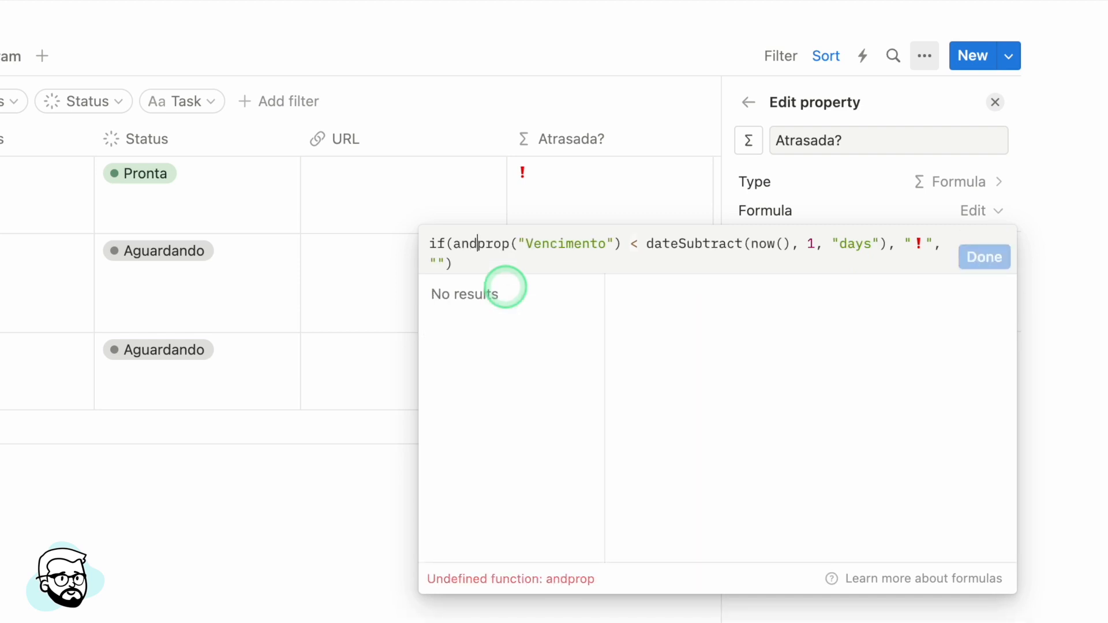
text(()
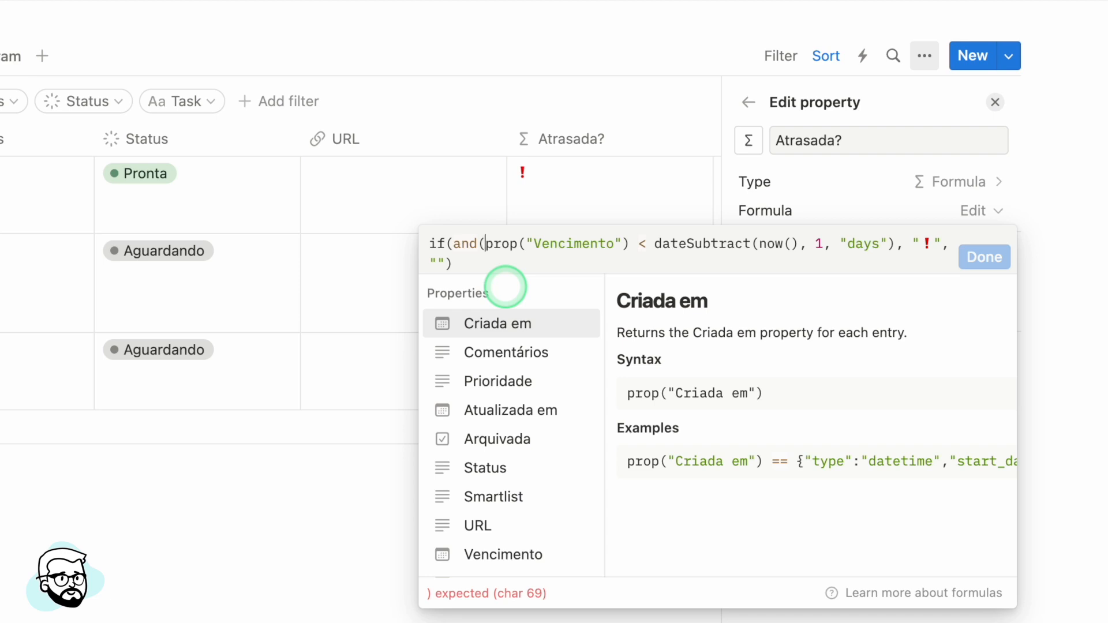
key(Right)
key(Right)
key(Right)
key(Right)
key(Right)
key(Right)
key(Right)
key(Right)
key(Right)
key(Right)
key(Right)
key(Right)
key(Right)
key(Right)
key(Right)
key(Right)
key(Right)
key(Right)
key(Right)
key(Right)
key(Right)
key(Right)
key(Right)
key(Right)
key(Right)
key(Right)
key(Right)
text())
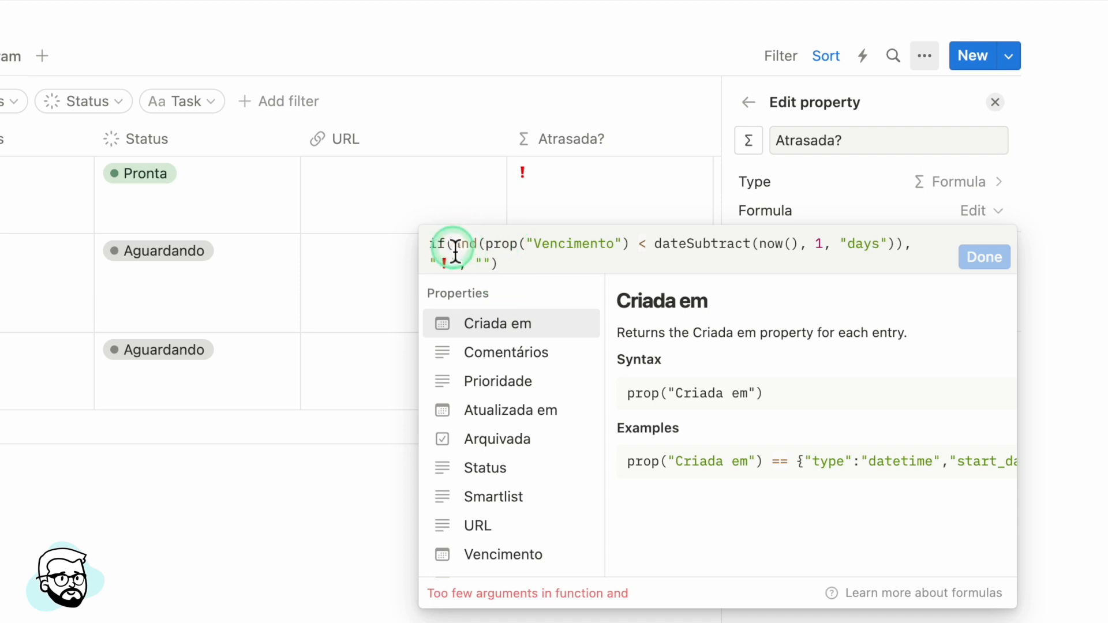
Add prop("Status") != "Pronta" as the first argument of and() in the "Atrasada?" formula and save it.
drag(455, 250, 908, 243)
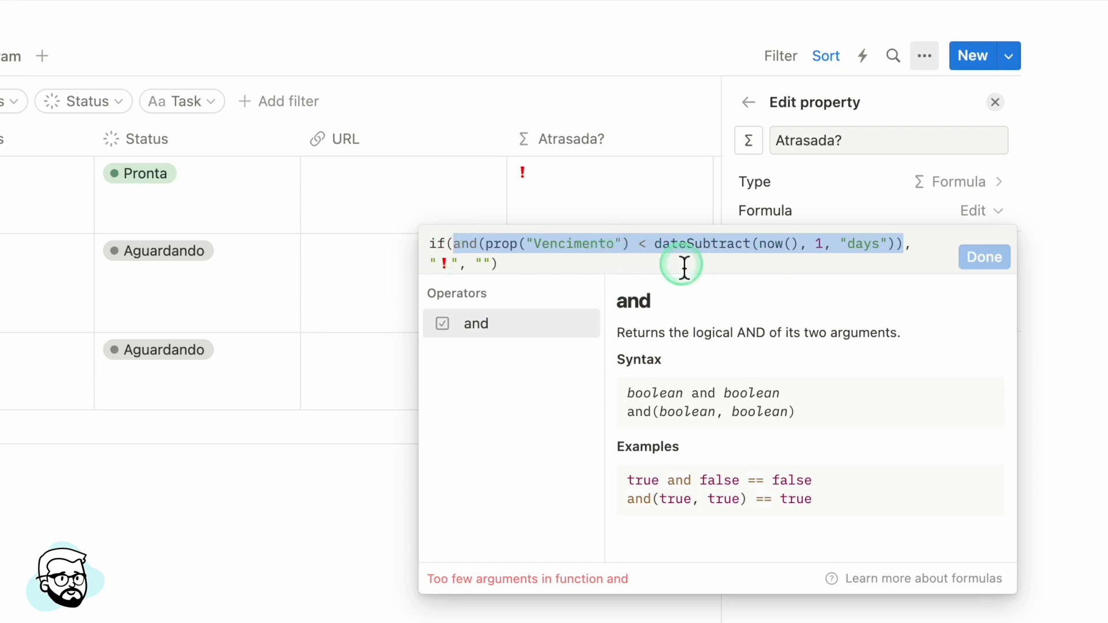
click(650, 252)
click(487, 251)
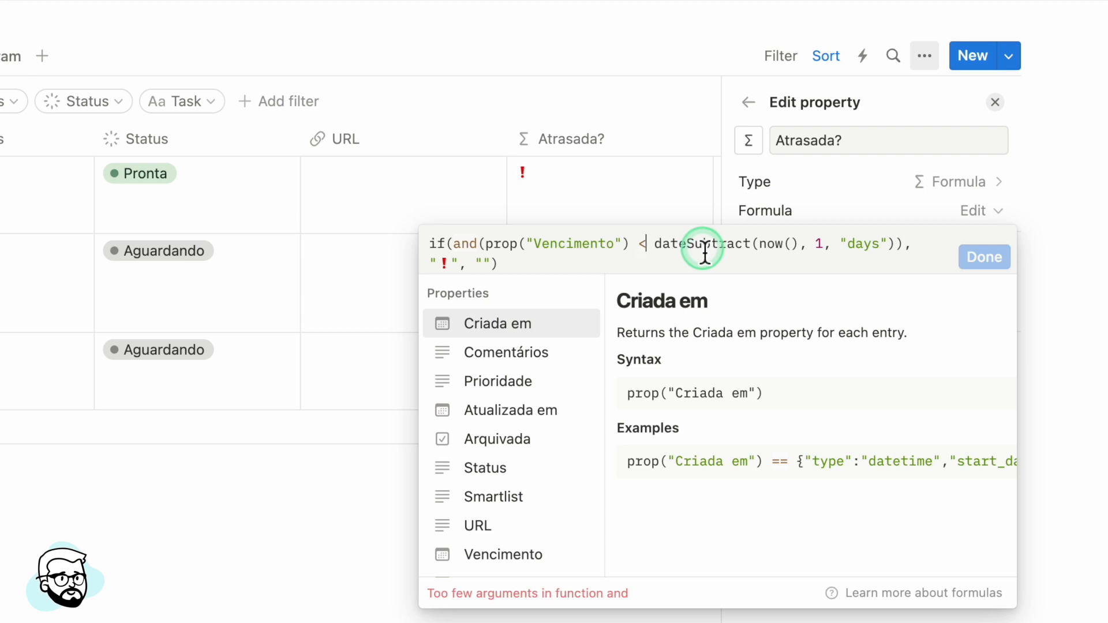
click(486, 245)
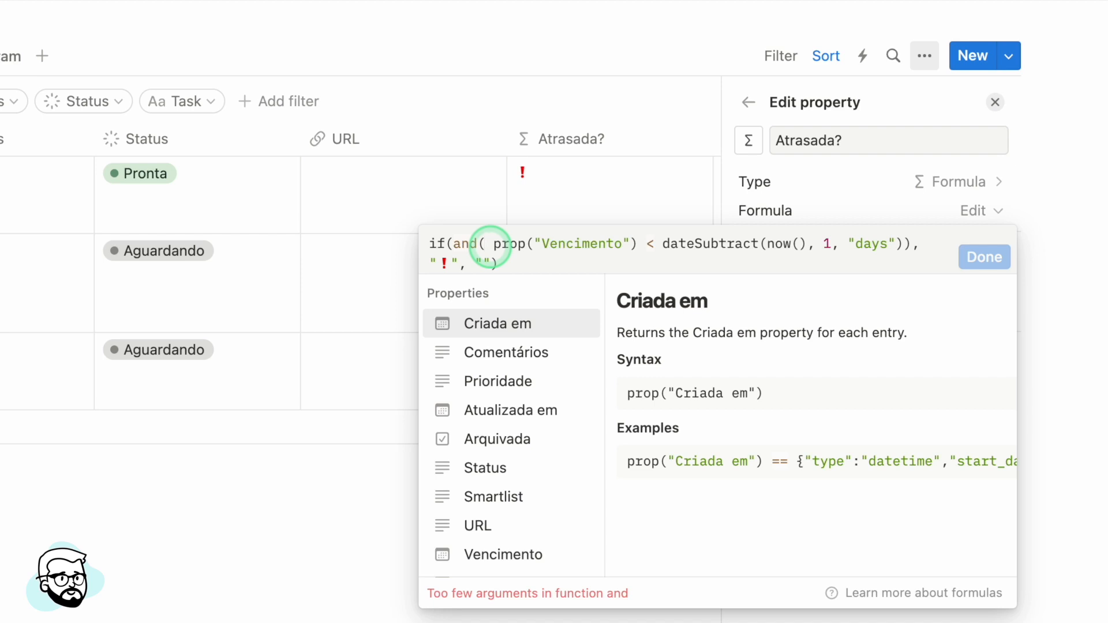
click(487, 470)
text(!=)
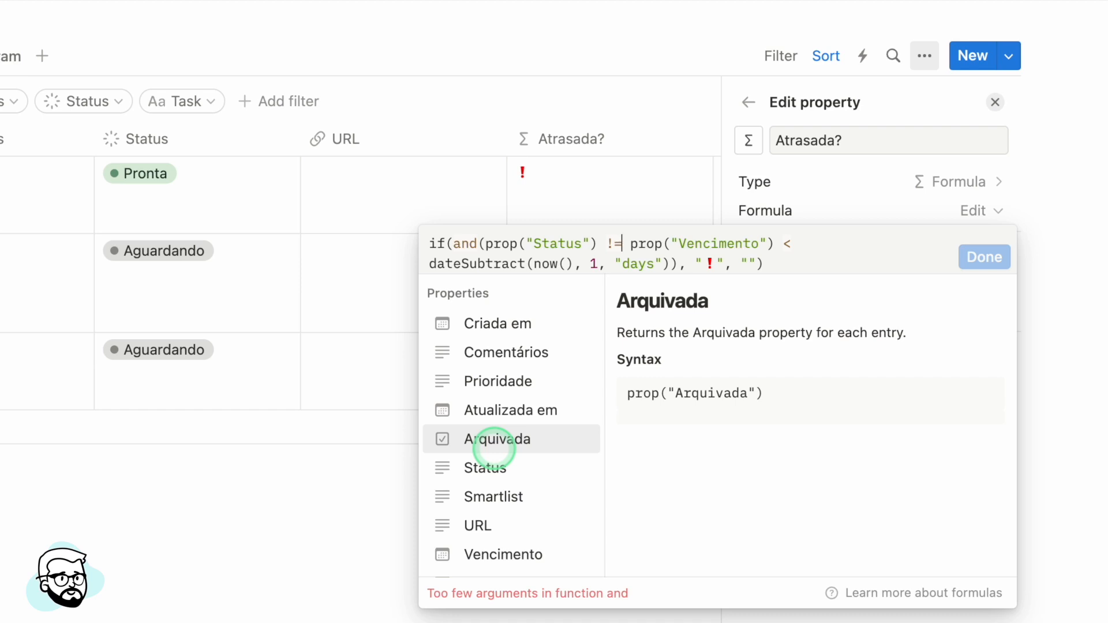
text("Pronta )
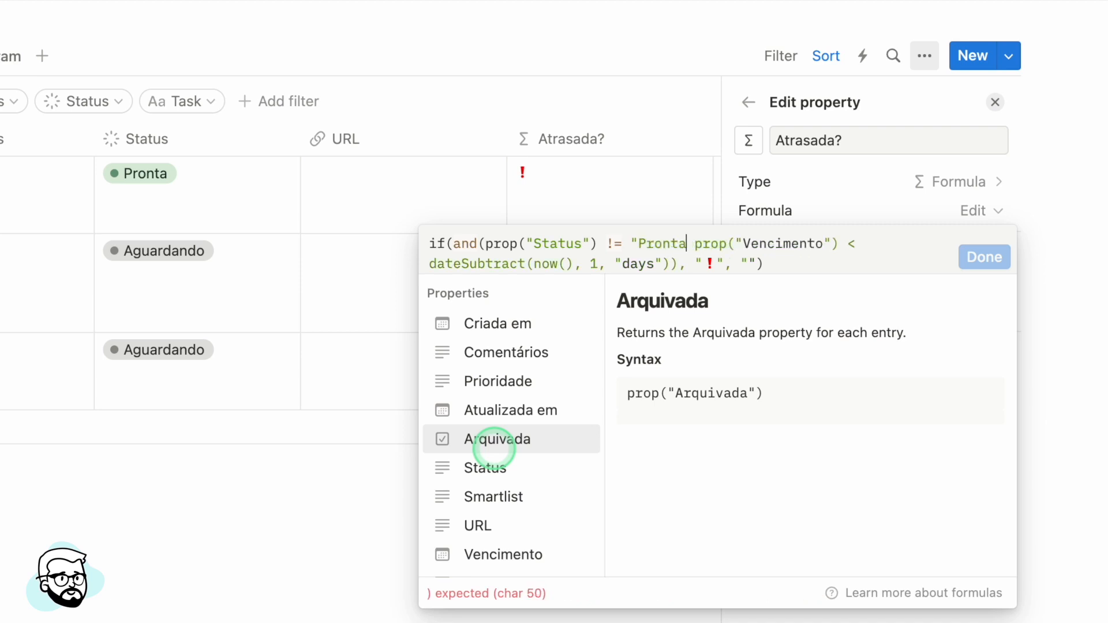
text(",)
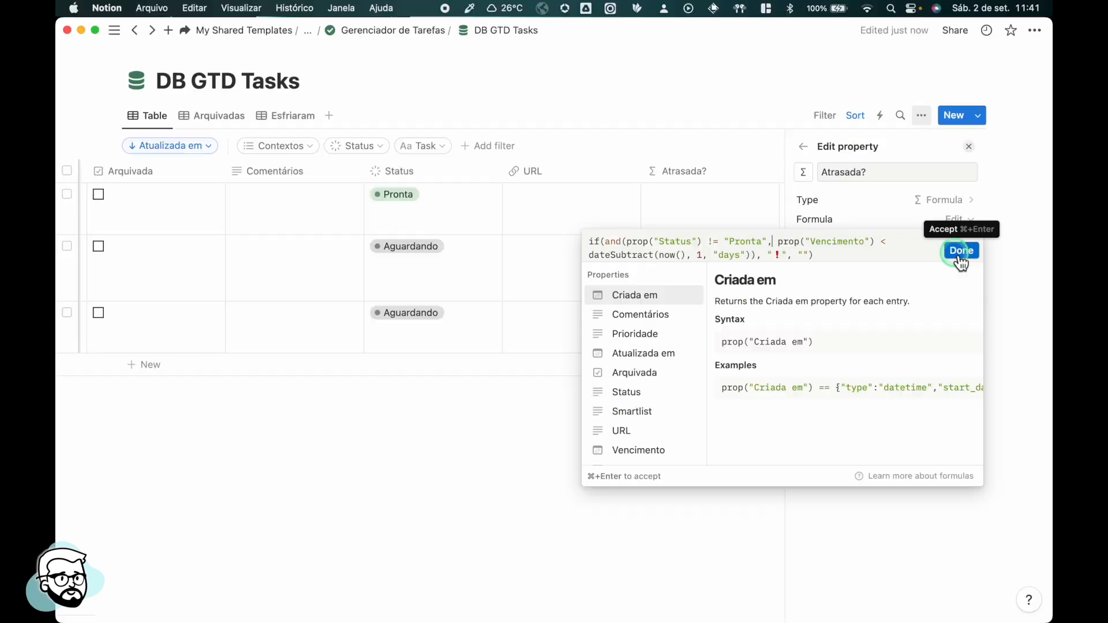
click(982, 259)
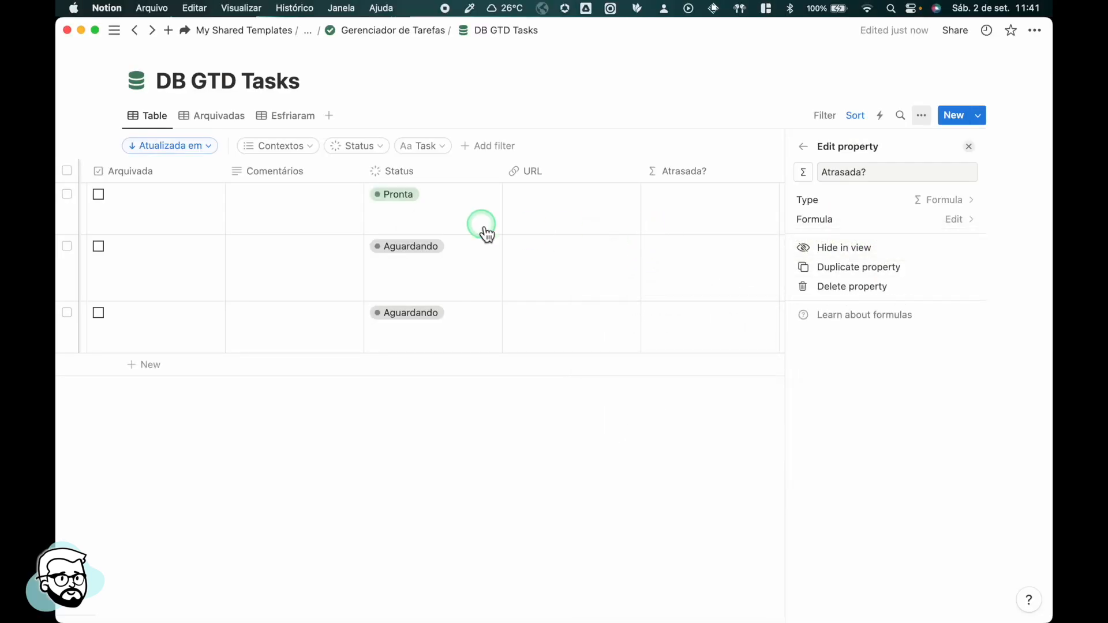
Compare the first task's Vencimento date and Status with the result of the revised "Atrasada?" formula.
scroll(487, 230, left, 10)
scroll(375, 226, left, 10)
scroll(312, 222, left, 3)
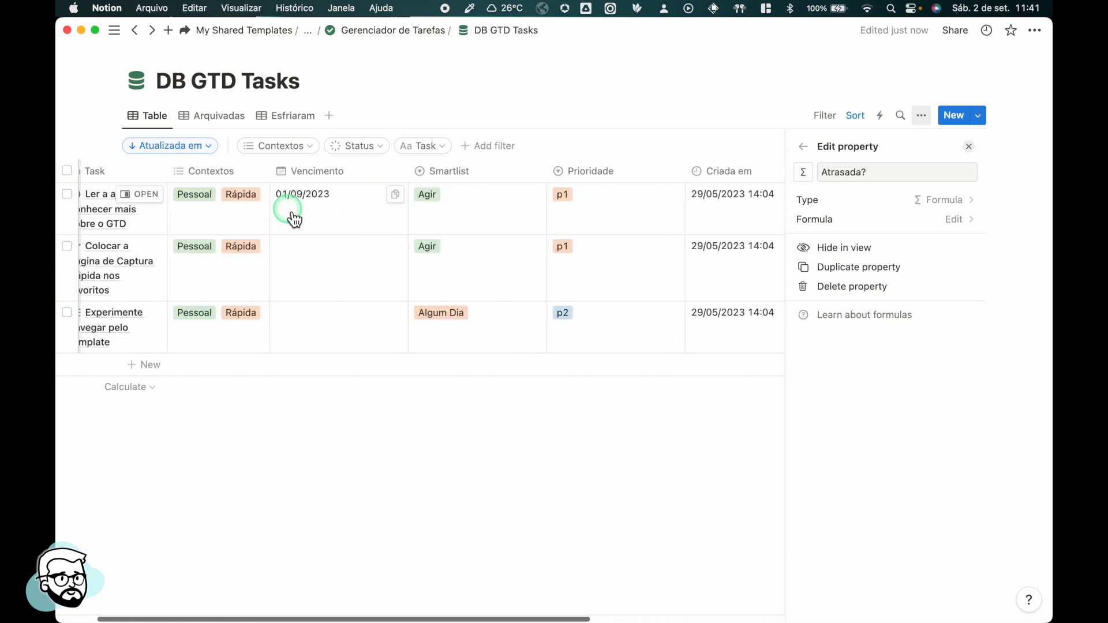
scroll(315, 222, right, 10)
scroll(320, 228, right, 8)
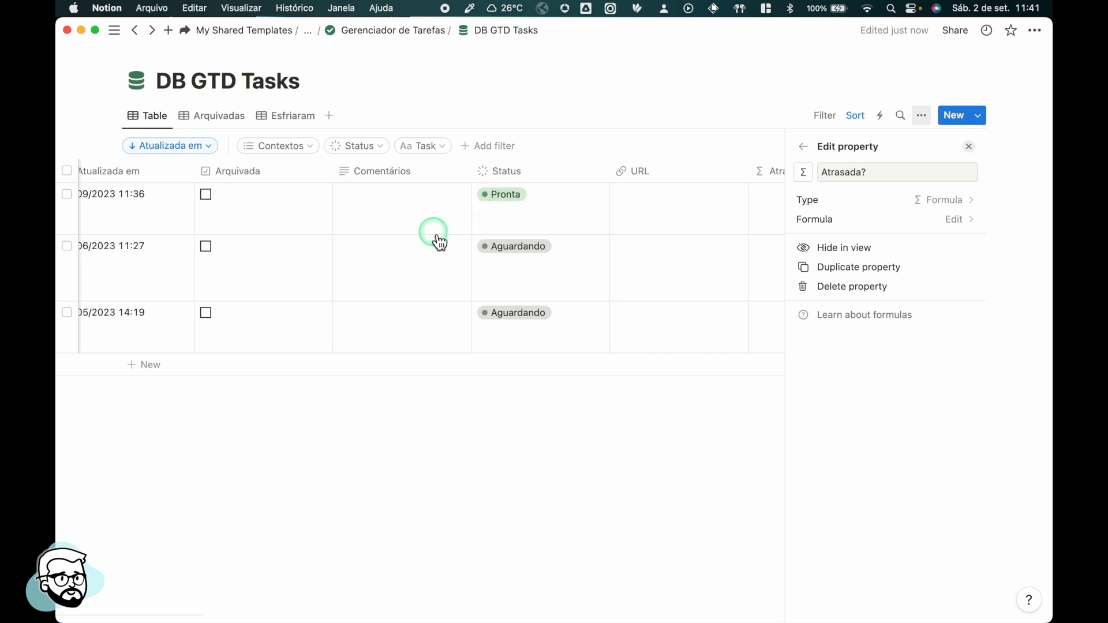
scroll(440, 240, right, 5)
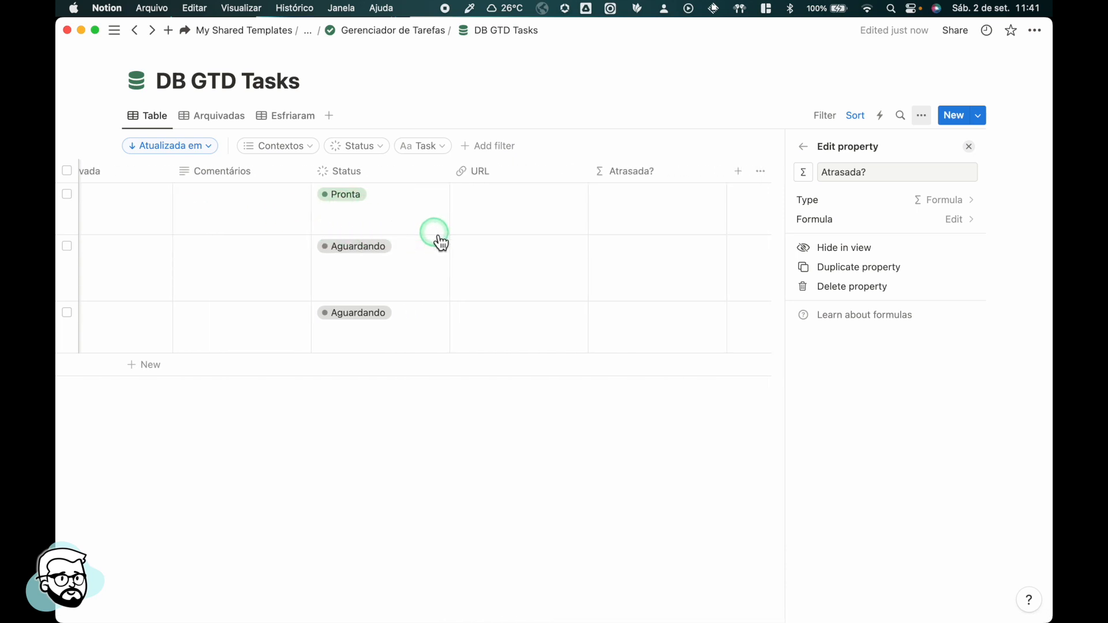
scroll(395, 267, left, 10)
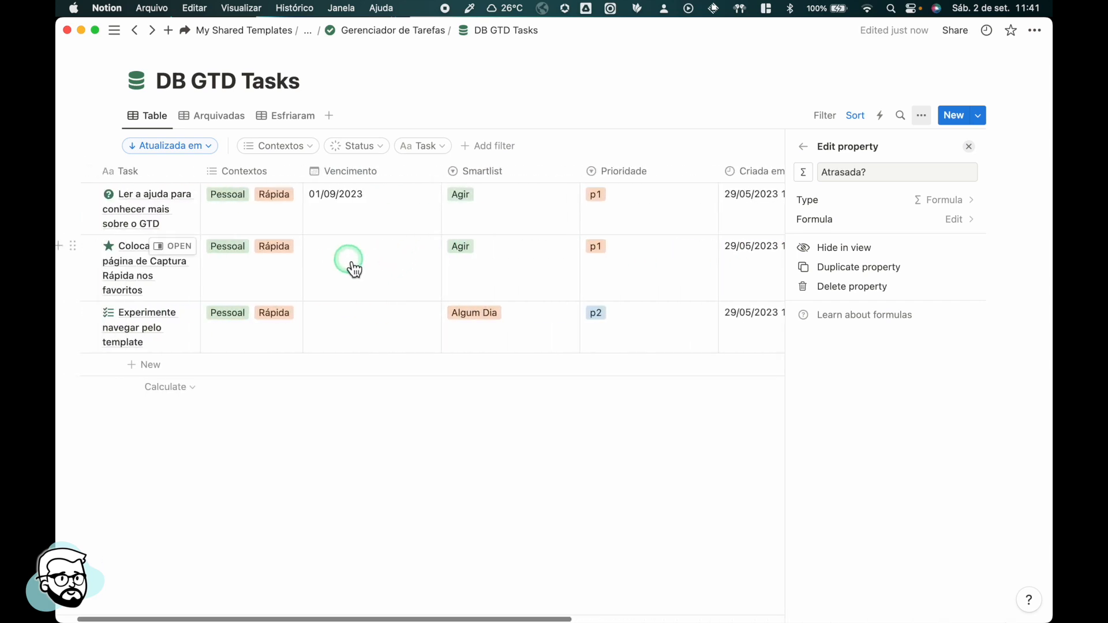
Set the Vencimento of the task "Colocar a página de Captura Rápida nos favoritos" to 29/08/2023.
click(358, 271)
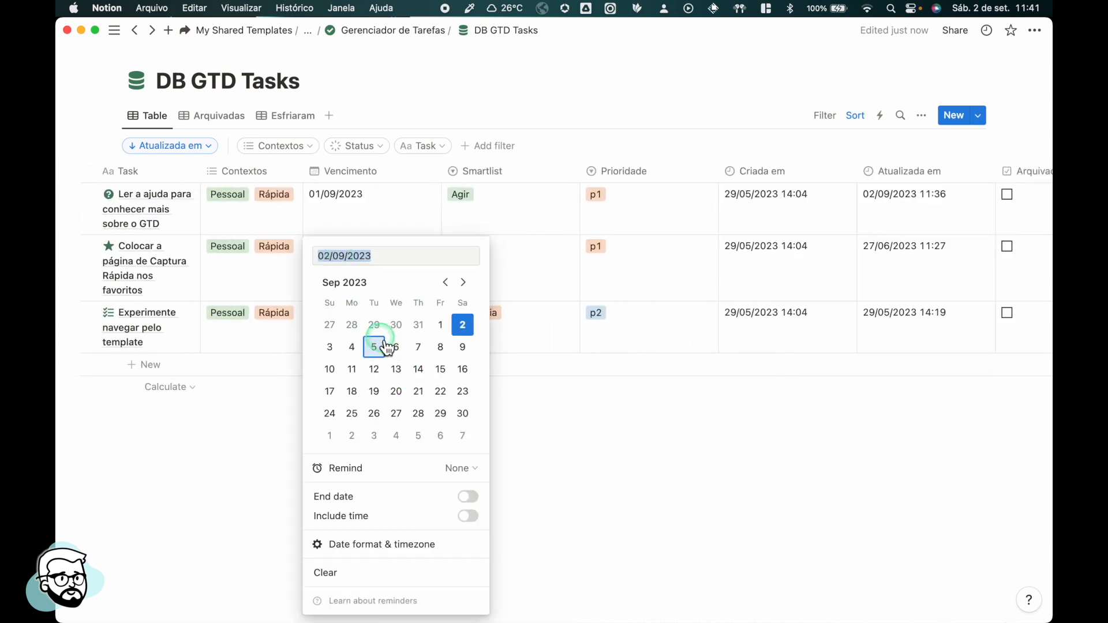
click(374, 325)
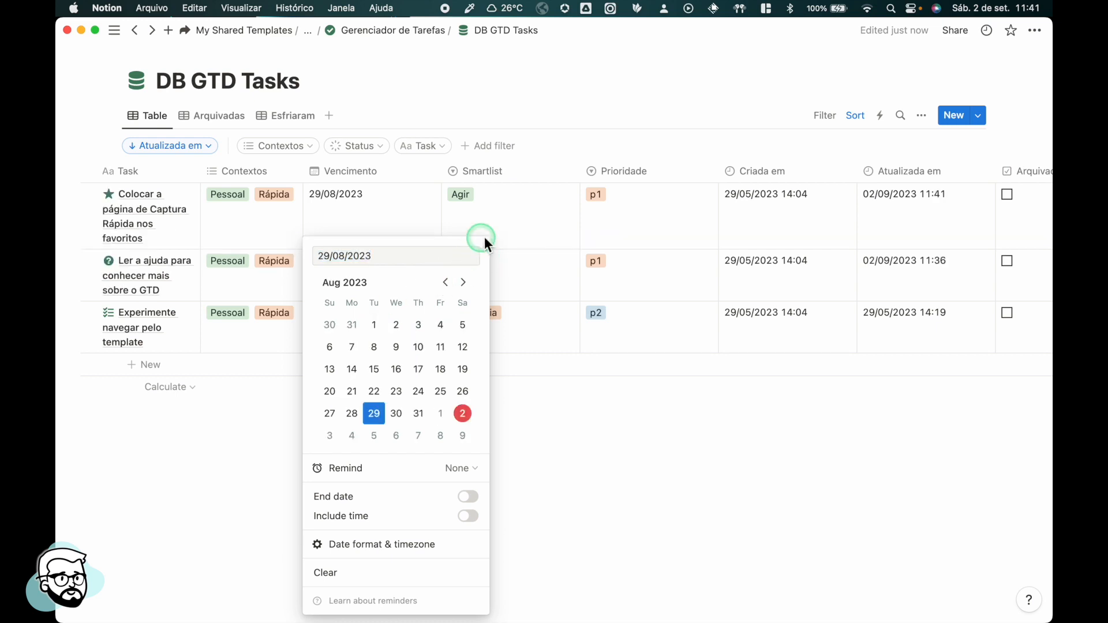
click(516, 234)
Check the "Atrasada?" value of the task due 29/08/2023 and set its Status to Cancelada.
scroll(462, 280, right, 8)
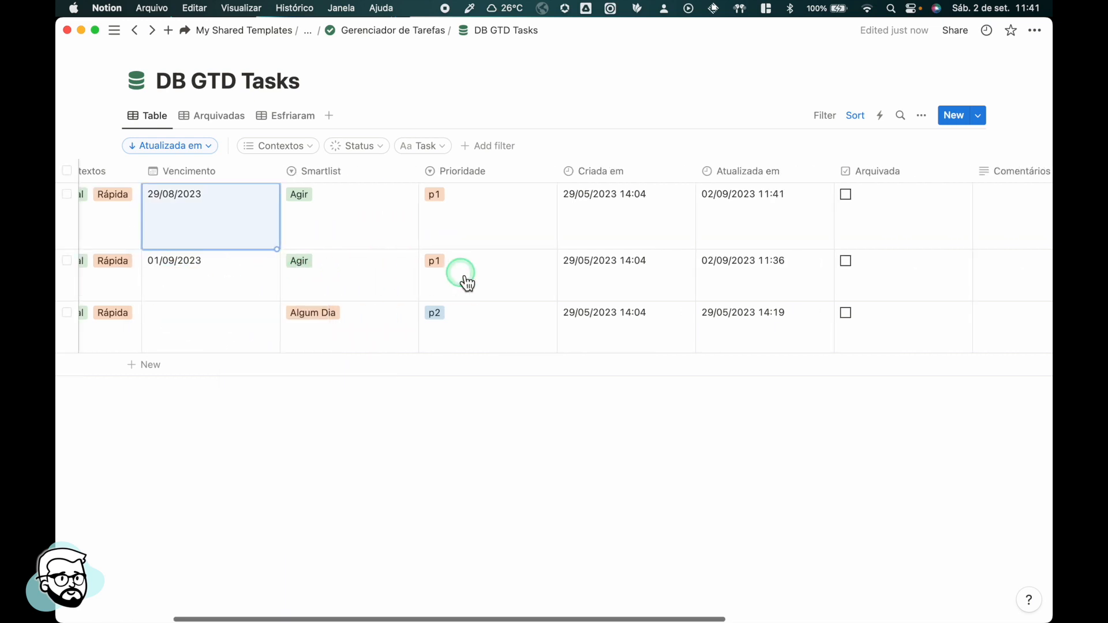
scroll(467, 282, right, 8)
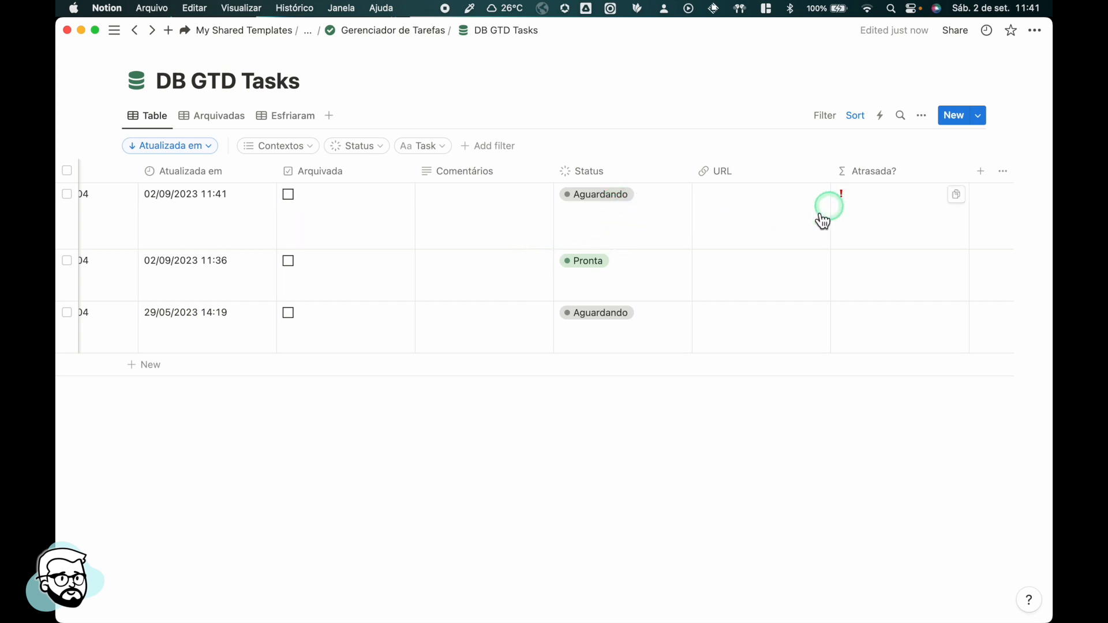
click(609, 202)
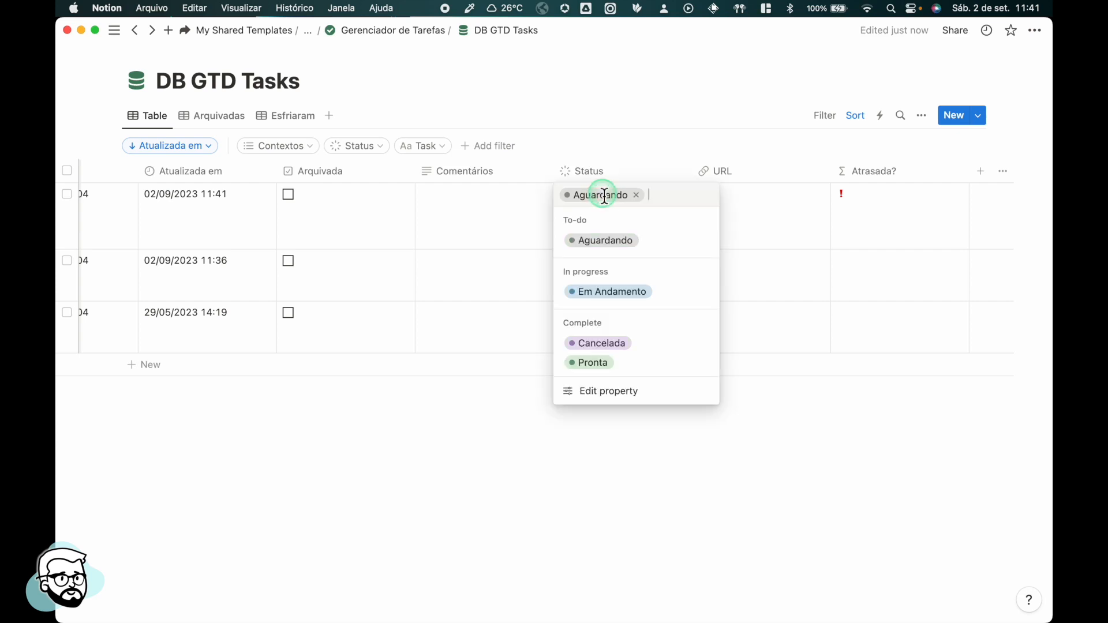
click(610, 346)
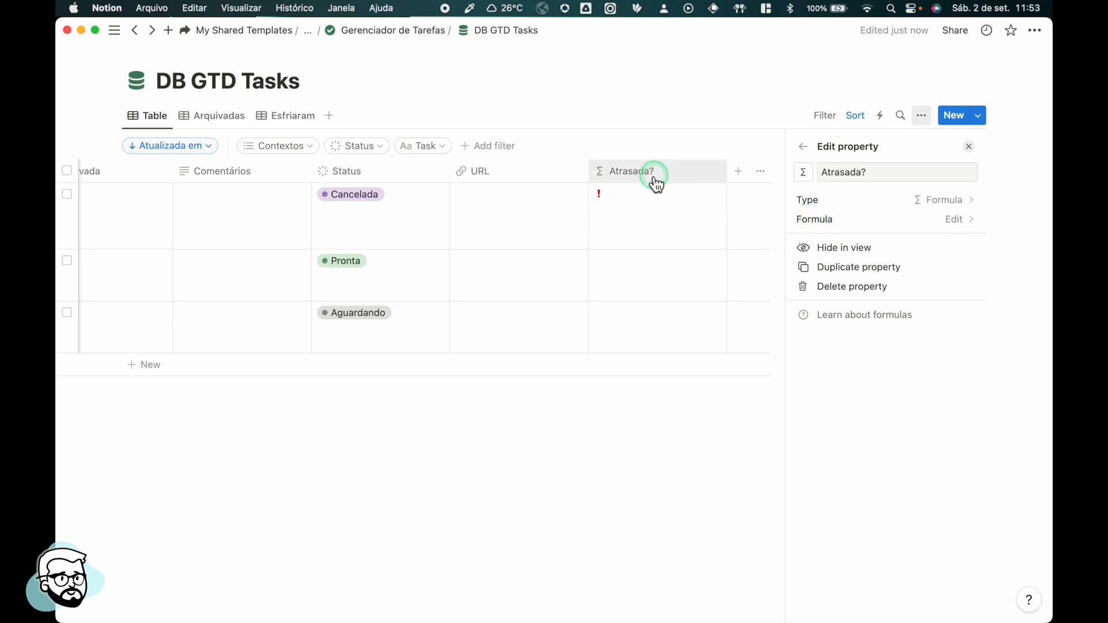
In the "Atrasada?" formula, wrap the Status condition inside and() in an or() function and change its operator to ==.
click(866, 219)
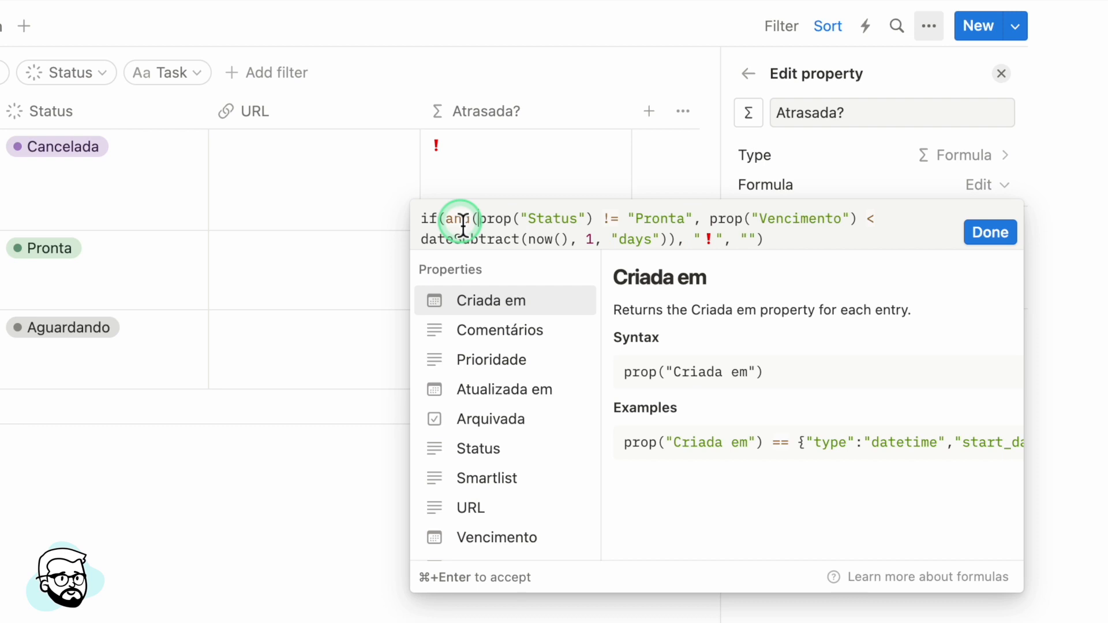
click(687, 218)
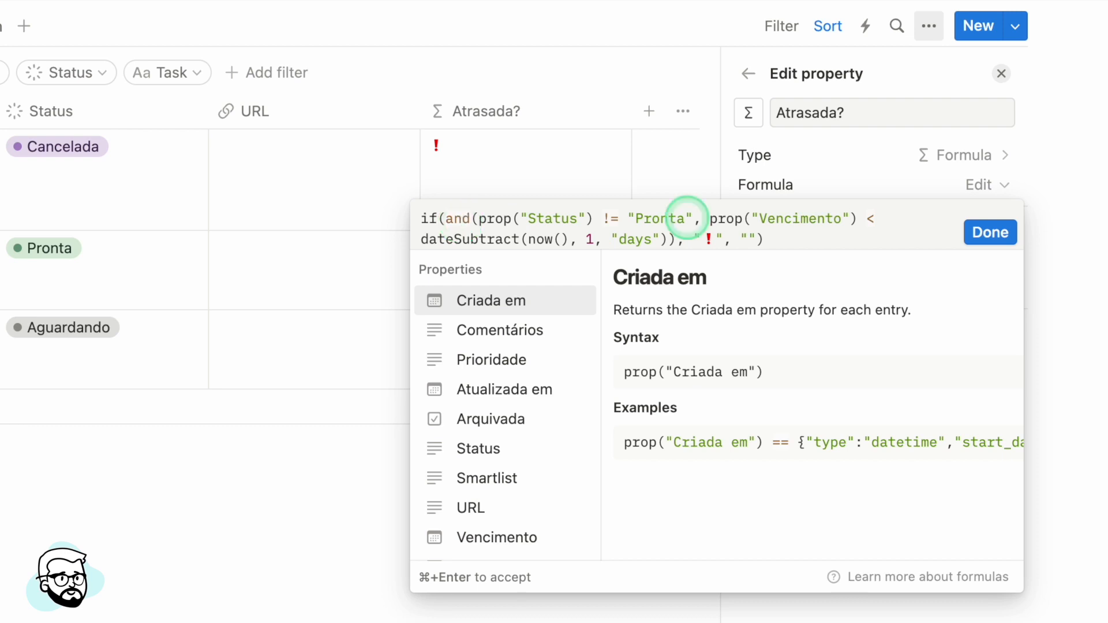
text(or()
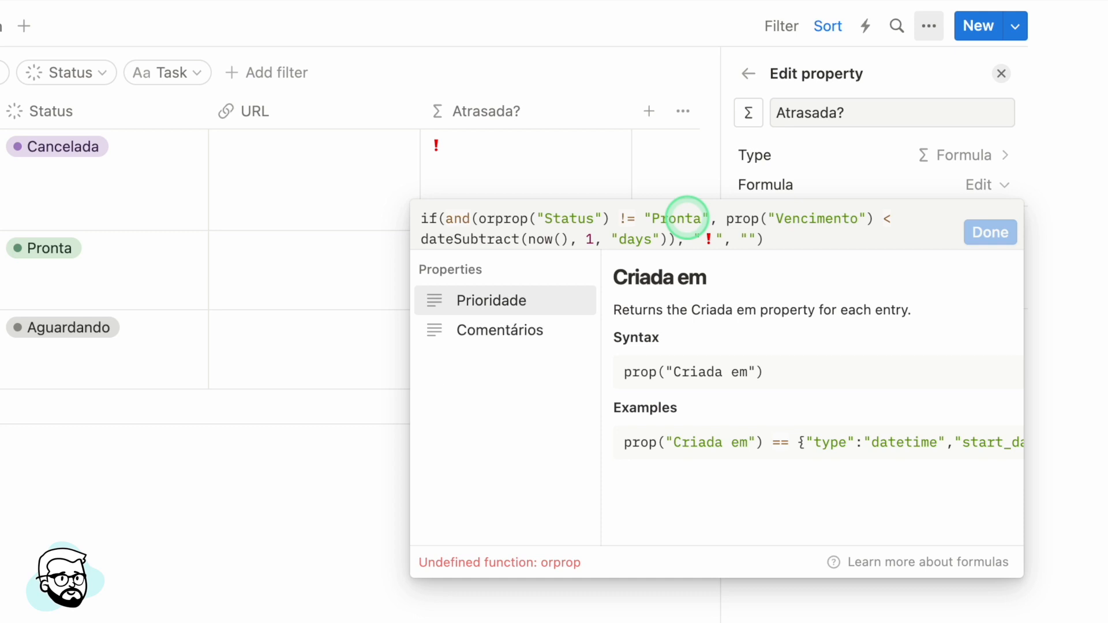
key(Right)
key(Right)
key(Right)
key(Right)
key(Right)
key(Right)
key(Right)
key(Right)
key(Right)
key(Right)
key(Right)
key(Right)
key(Right)
key(Right)
key(Right)
key(Right)
key(Right)
key(Right)
key(Right)
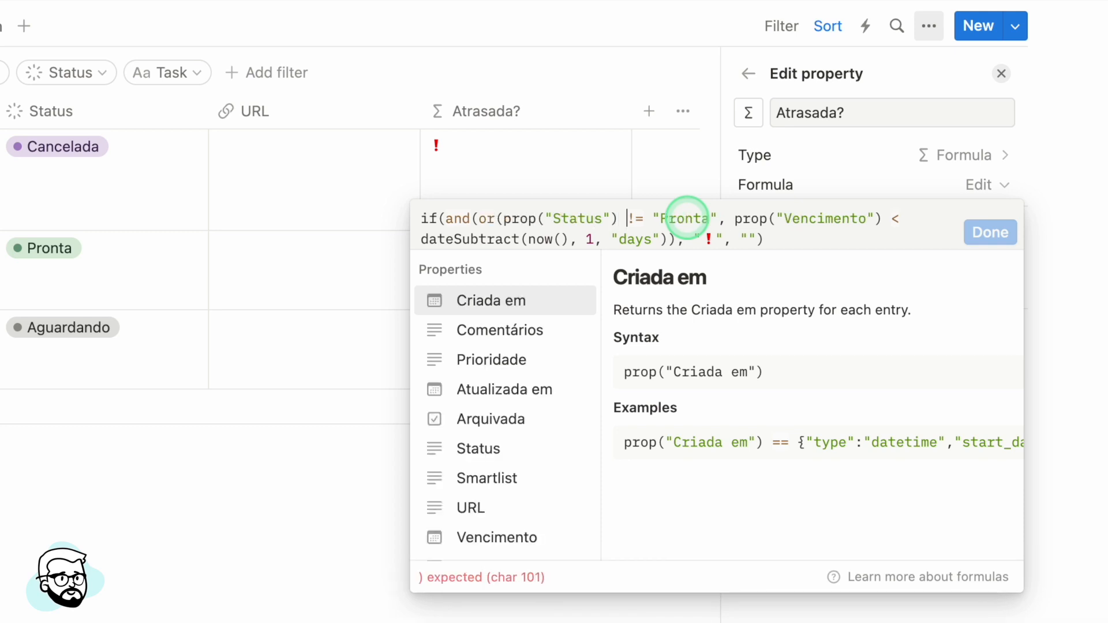
key(Right)
key(Right)
key(Right)
key(Right)
key(Right)
text())
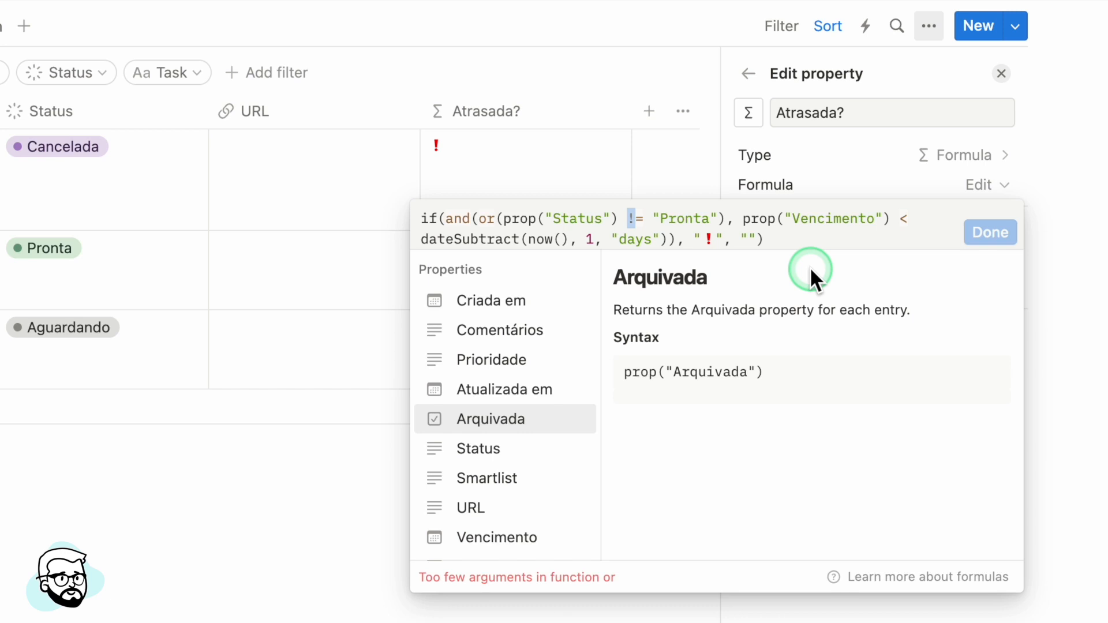
text(=)
Copy the Pronta condition into a second or() argument and change it to prop("Status") == "Cancelada".
key(Left)
key(Left)
key(Right)
key(Left)
key(Left)
key(Left)
key(Left)
key(Left)
key(Left)
key(Left)
key(Left)
key(Left)
key(Left)
key(Left)
key(Left)
key(Left)
key(Left)
key(Left)
key(Left)
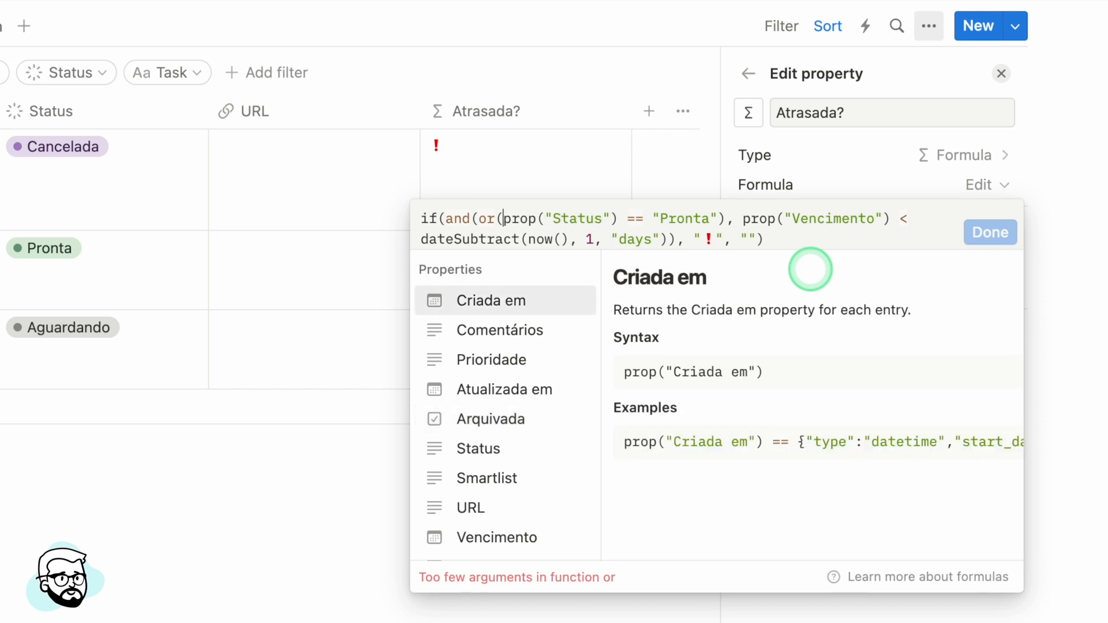
key(shift+Right)
key(shift+Right)
key(shift+Right)
key(shift+Right)
key(shift+Right)
key(shift+Right)
key(shift+Right)
key(shift+Right)
key(shift+Right)
key(shift+Right)
key(shift+Right)
key(shift+Right)
key(shift+Right)
key(shift+Right)
key(shift+Right)
key(shift+Right)
key(shift+Right)
key(shift+Right)
key(shift+Right)
key(shift+Right)
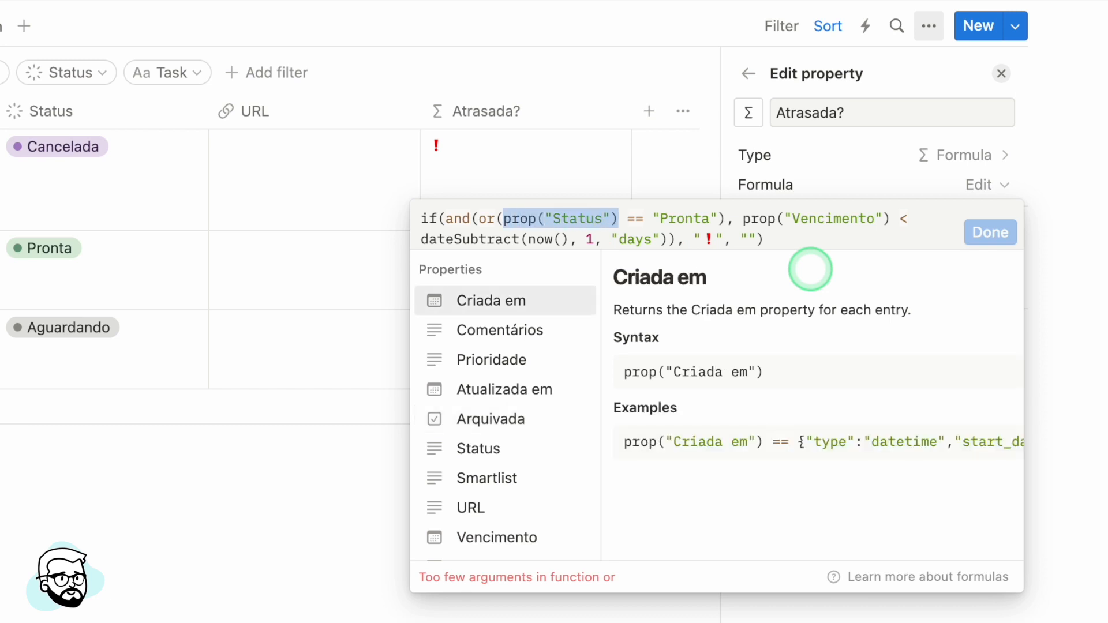
key(shift+Right)
key(shift+Right)
key(shift+Right)
key(shift+Right)
key(shift+Right)
key(shift+Right)
key(super+c)
key(Right)
text(,)
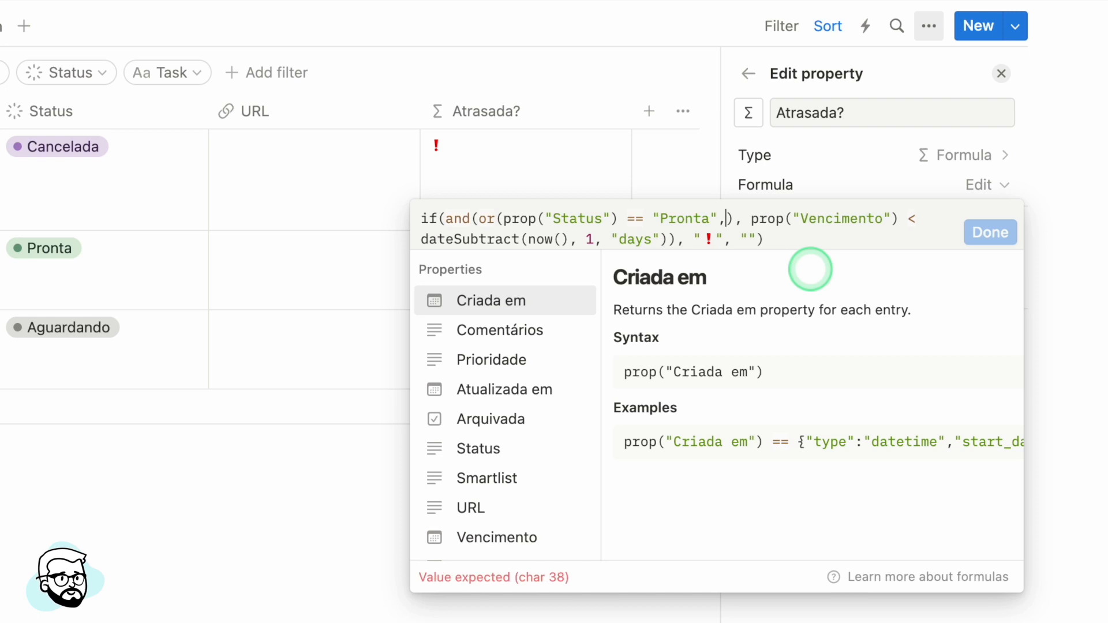
key(super+v)
key(Left)
key(BackSpace)
key(BackSpace)
key(BackSpace)
key(BackSpace)
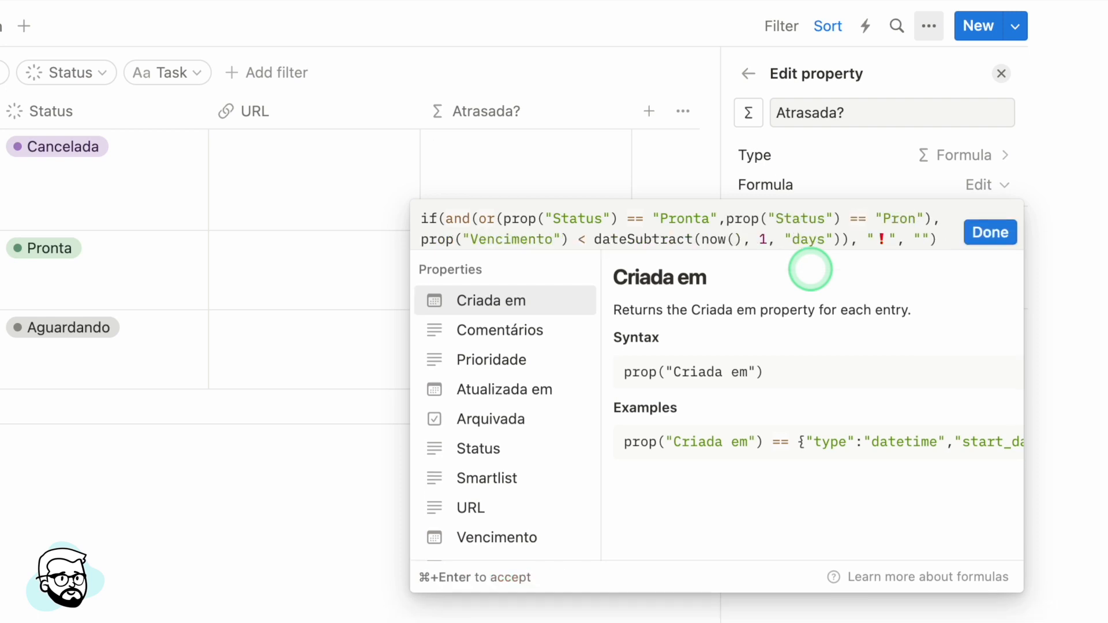
key(BackSpace)
key(BackSpace)
text(Cancelada)
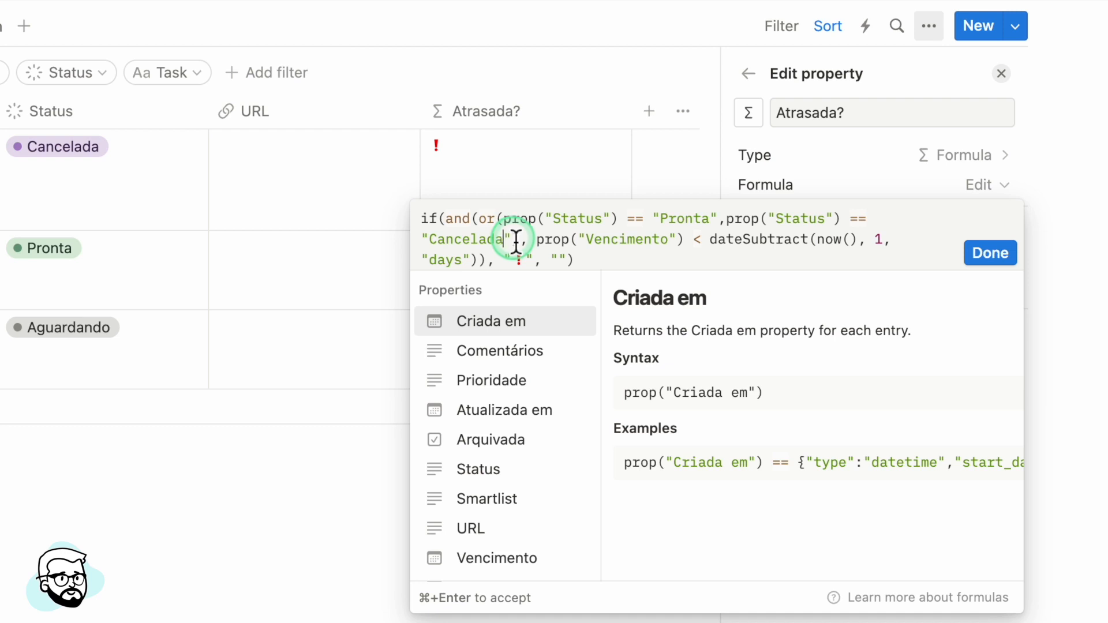
Negate the or() function with the not operator in the "Atrasada?" formula and save the formula.
click(483, 226)
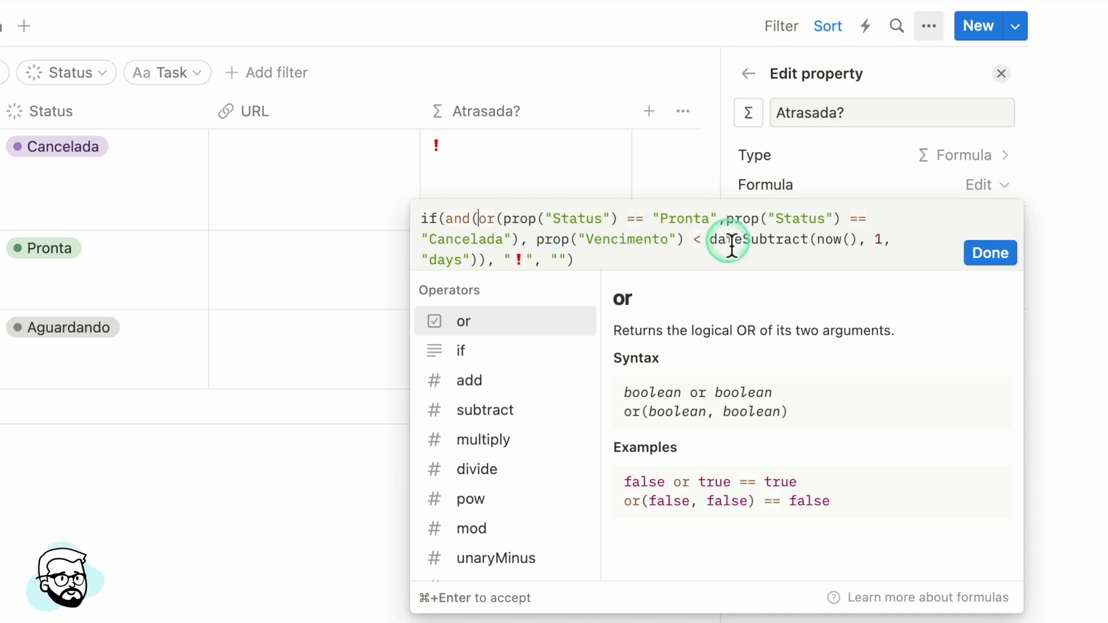
text(not)
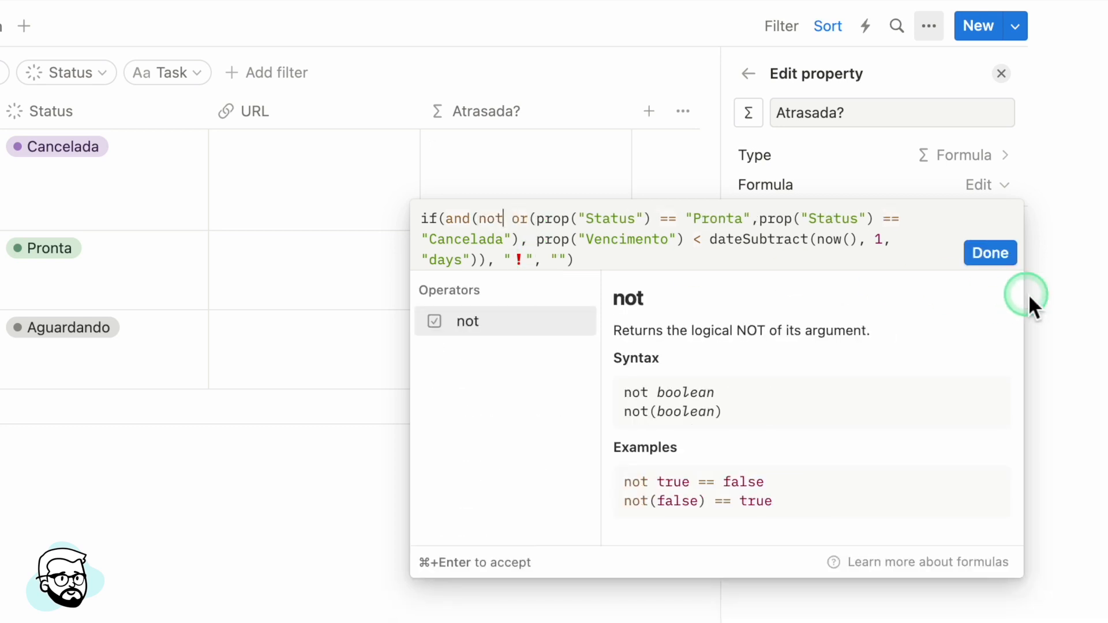
click(1005, 263)
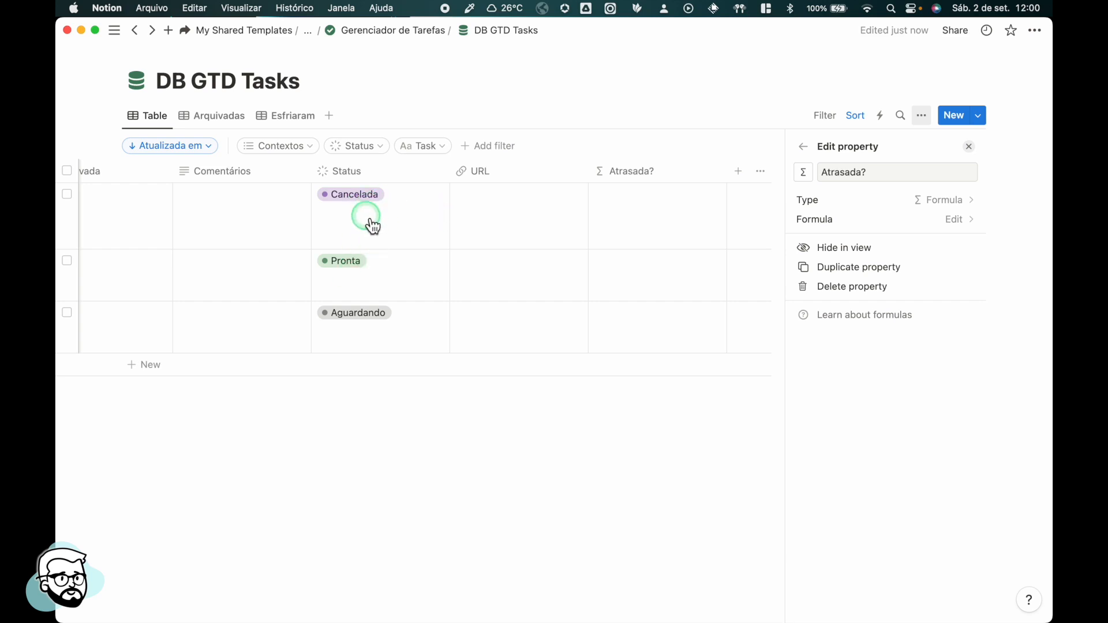
Set the Vencimento of the task "Experimente navegar pelo template" to 31/08/2023 and check its "Atrasada?" value.
scroll(372, 223, left, 5)
scroll(374, 224, left, 10)
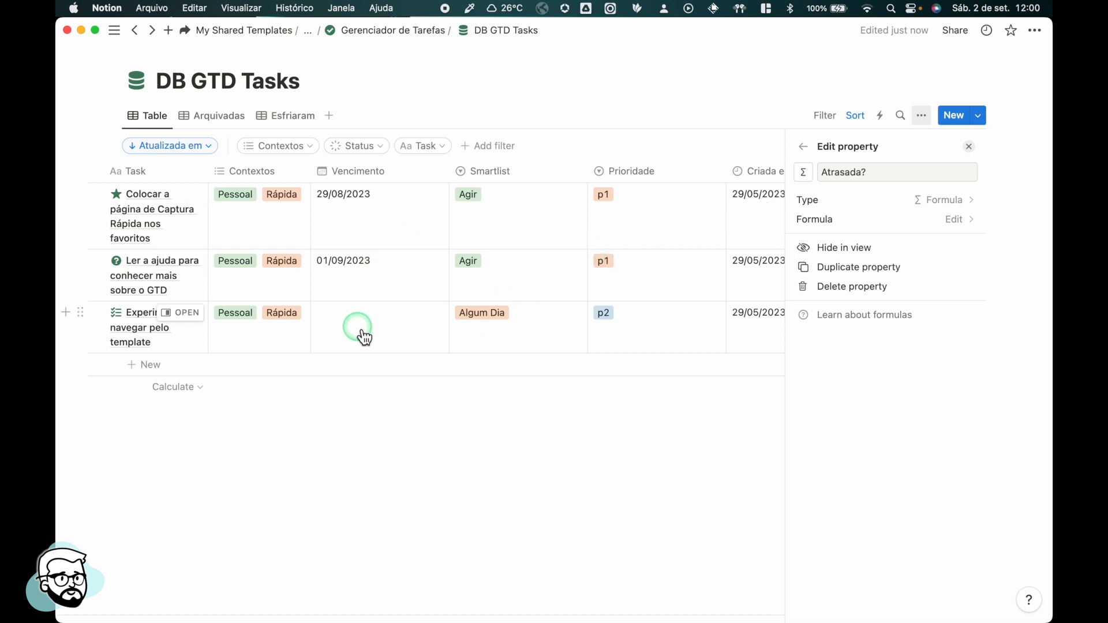
click(335, 330)
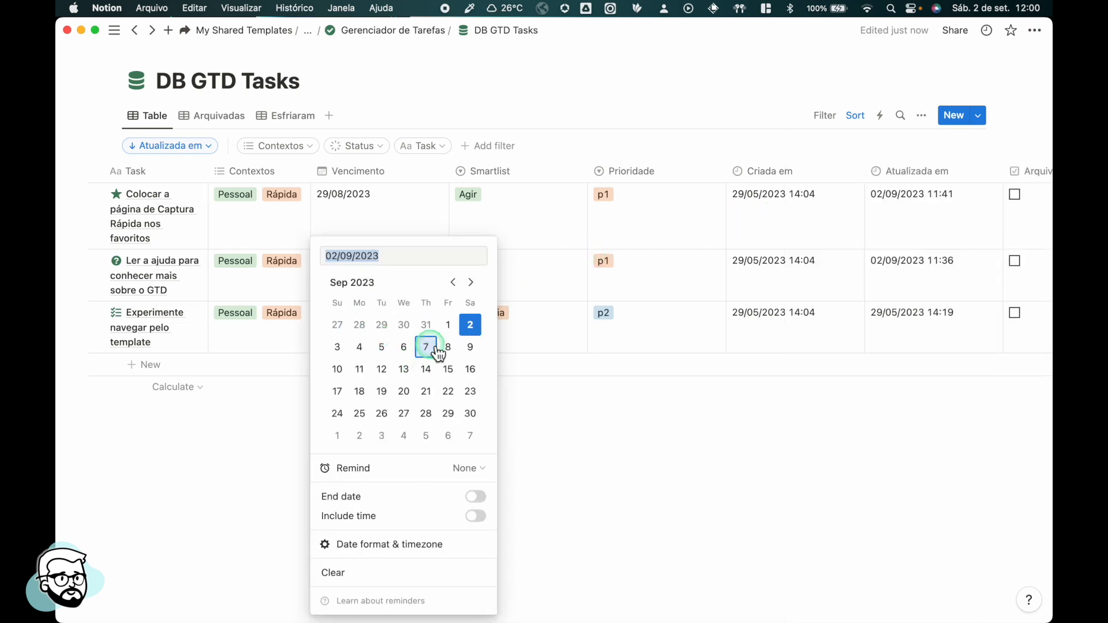
click(427, 329)
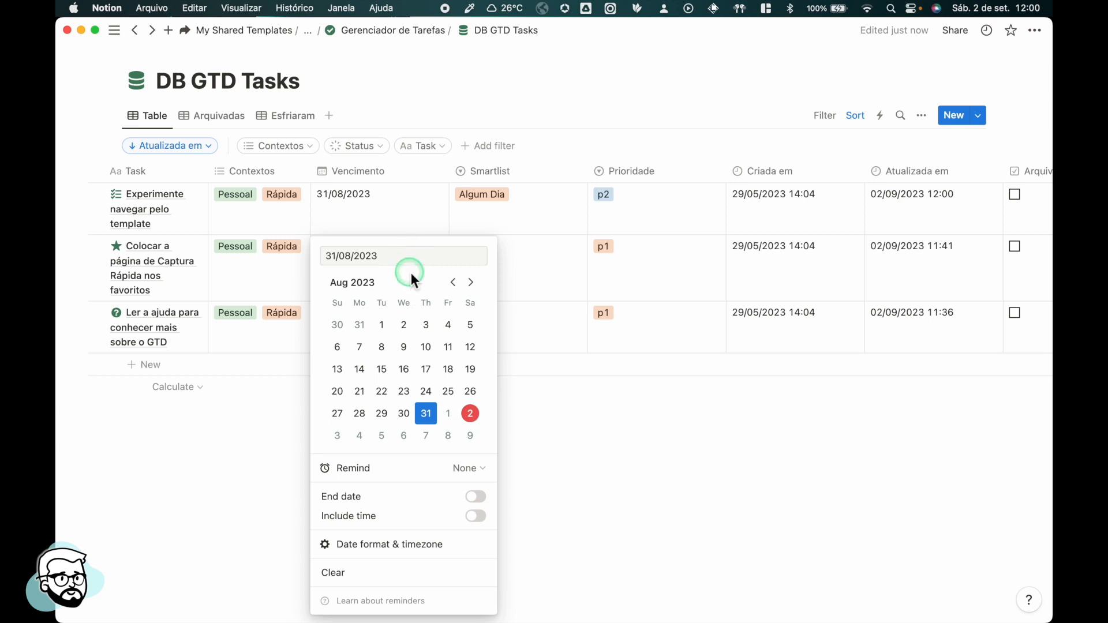
click(424, 209)
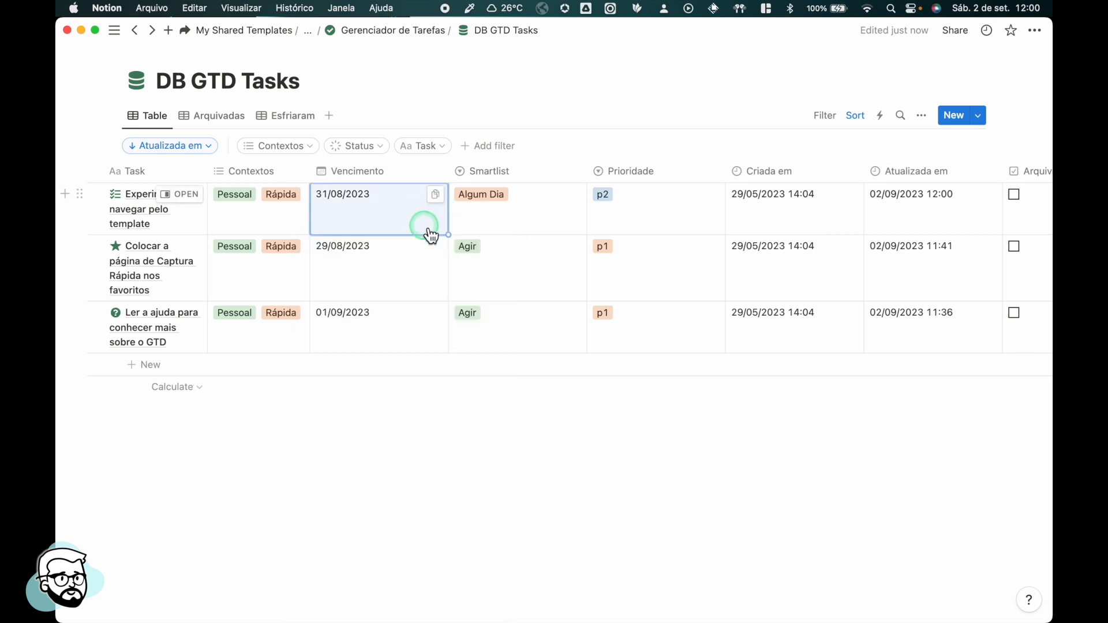
scroll(427, 228, right, 5)
scroll(431, 235, right, 10)
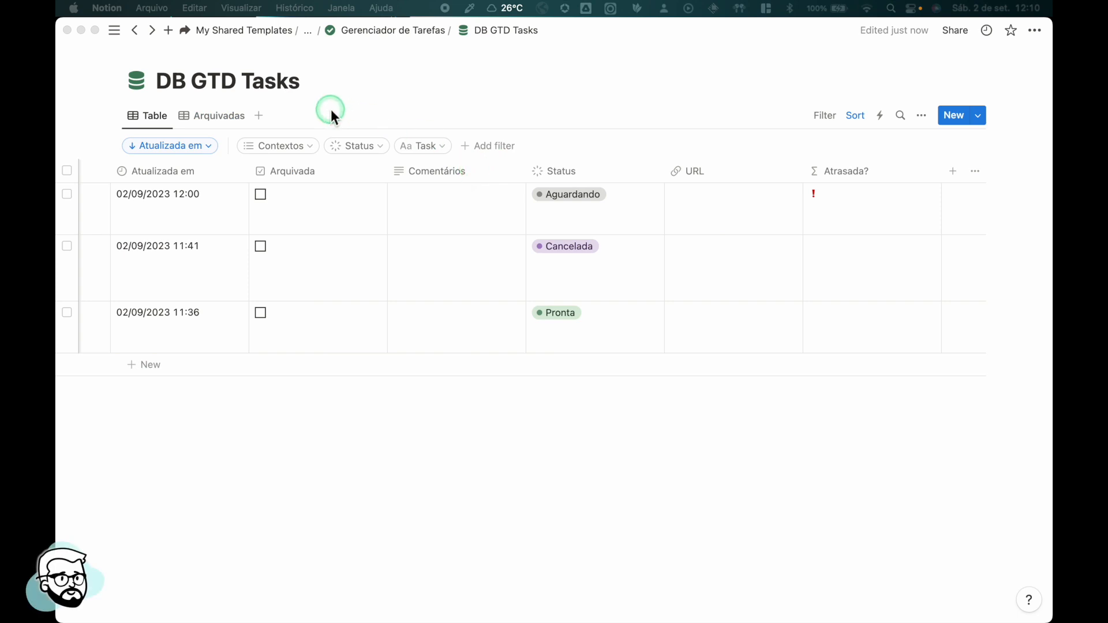
Create a new table view of the database named Atrasadas.
click(260, 115)
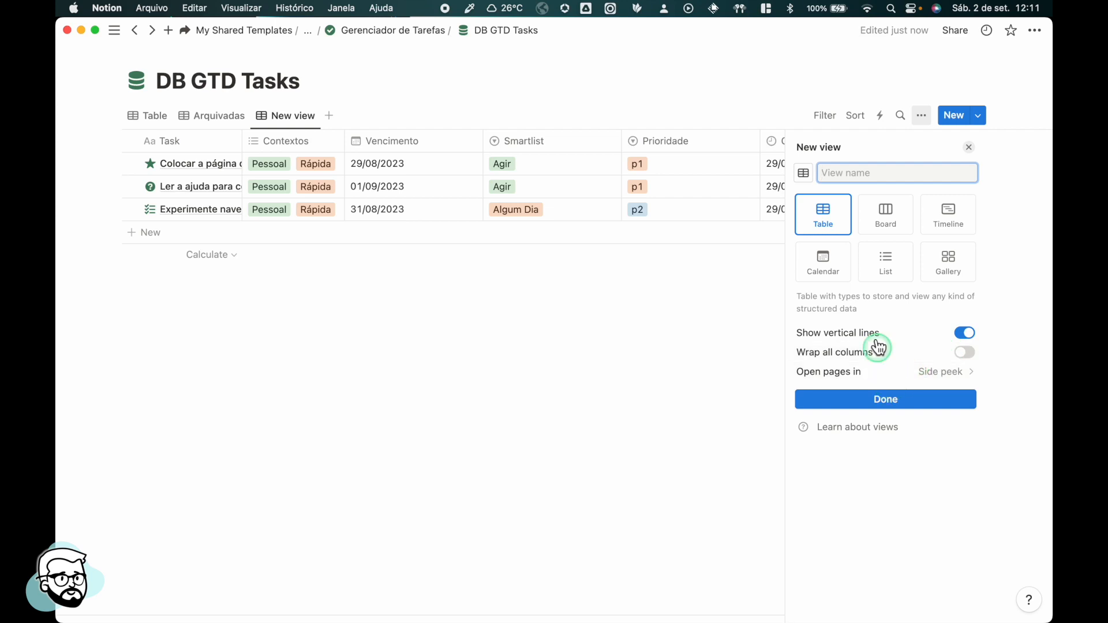
text(Atrasadas)
click(902, 404)
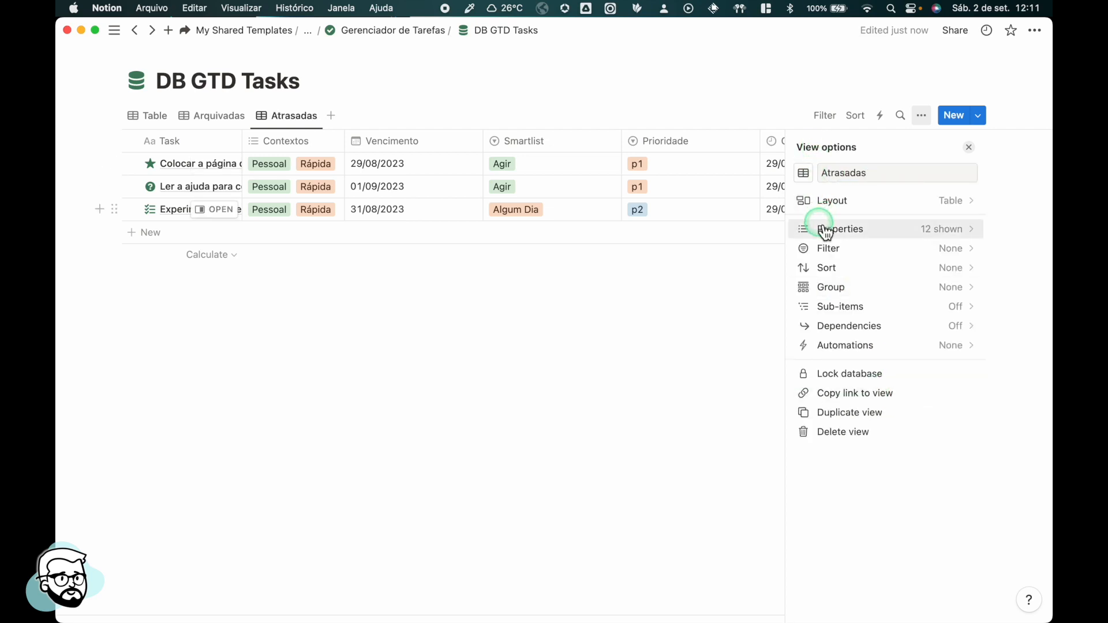
Filter the Atrasadas view to tasks whose "Atrasada?" property is ❗.
click(835, 249)
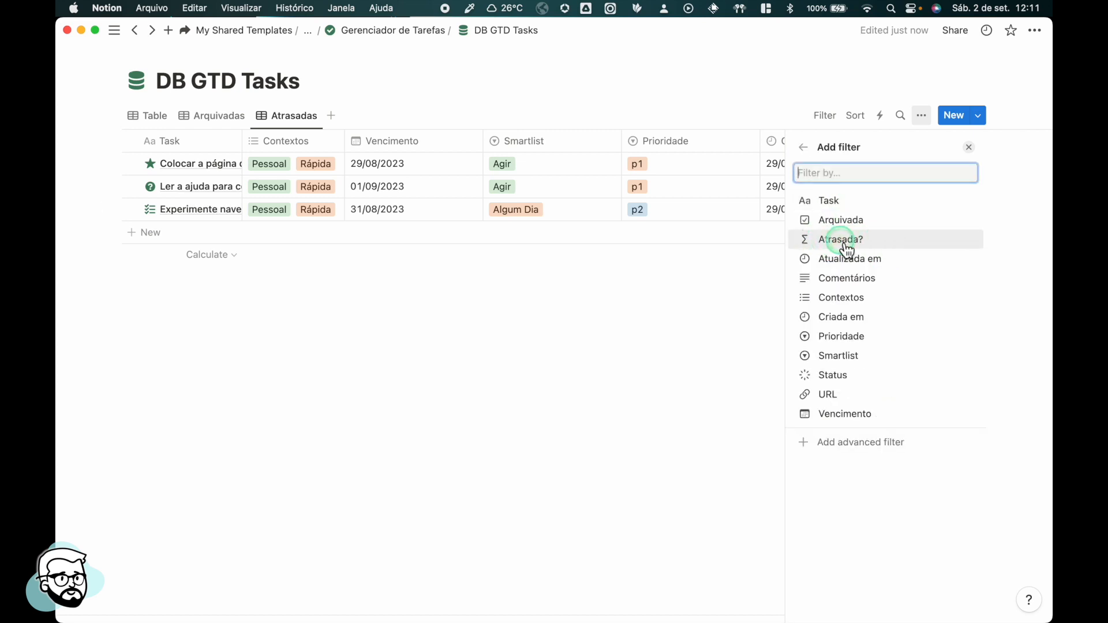
click(846, 250)
click(898, 252)
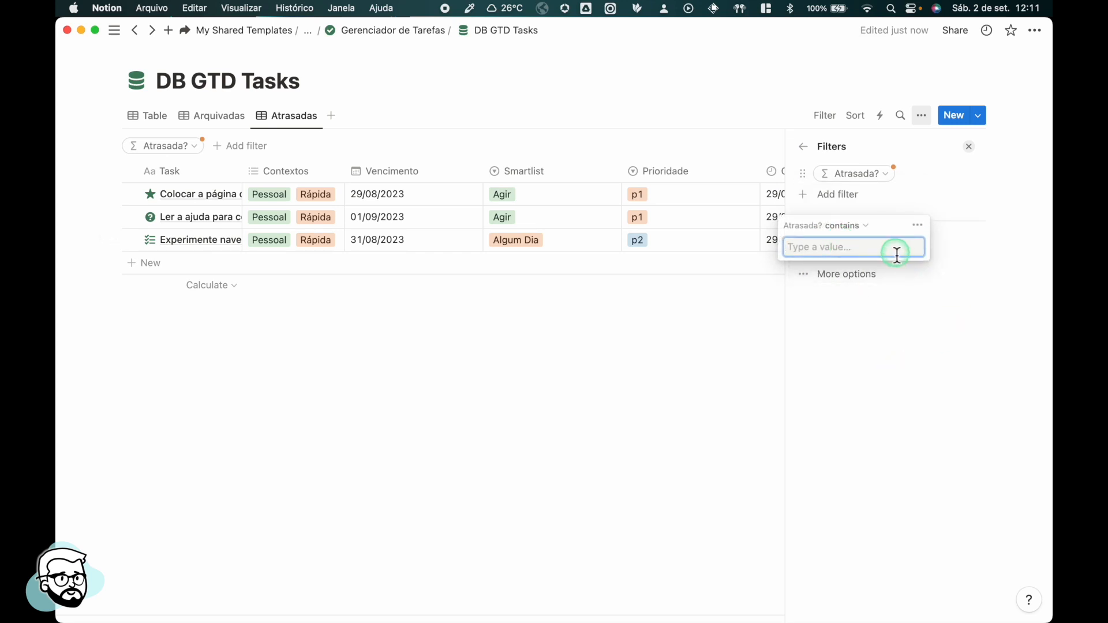
click(844, 226)
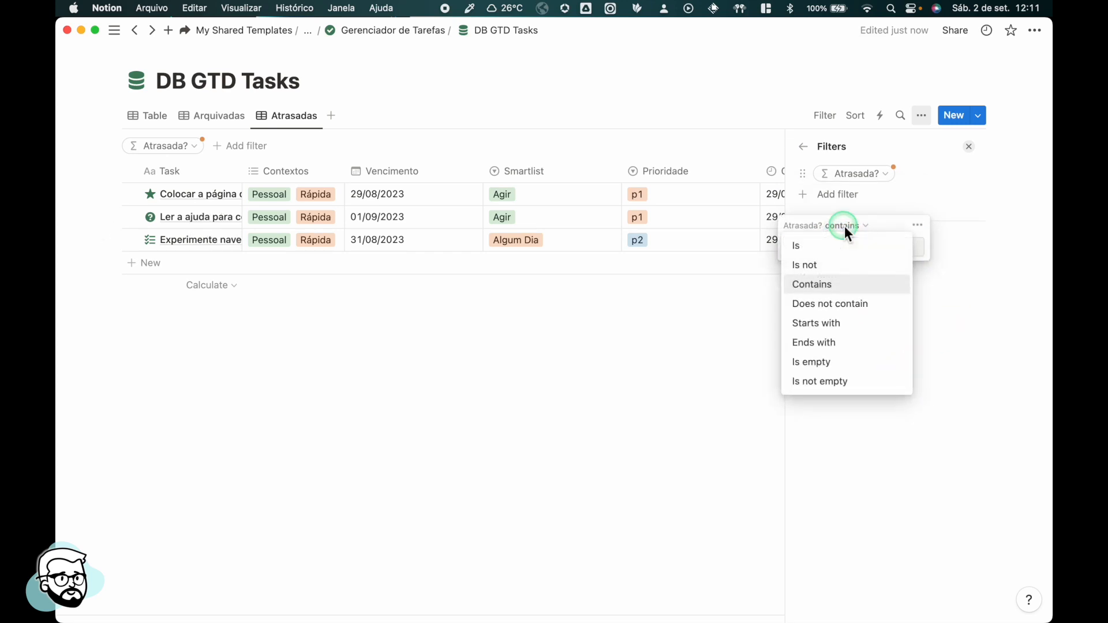
click(847, 247)
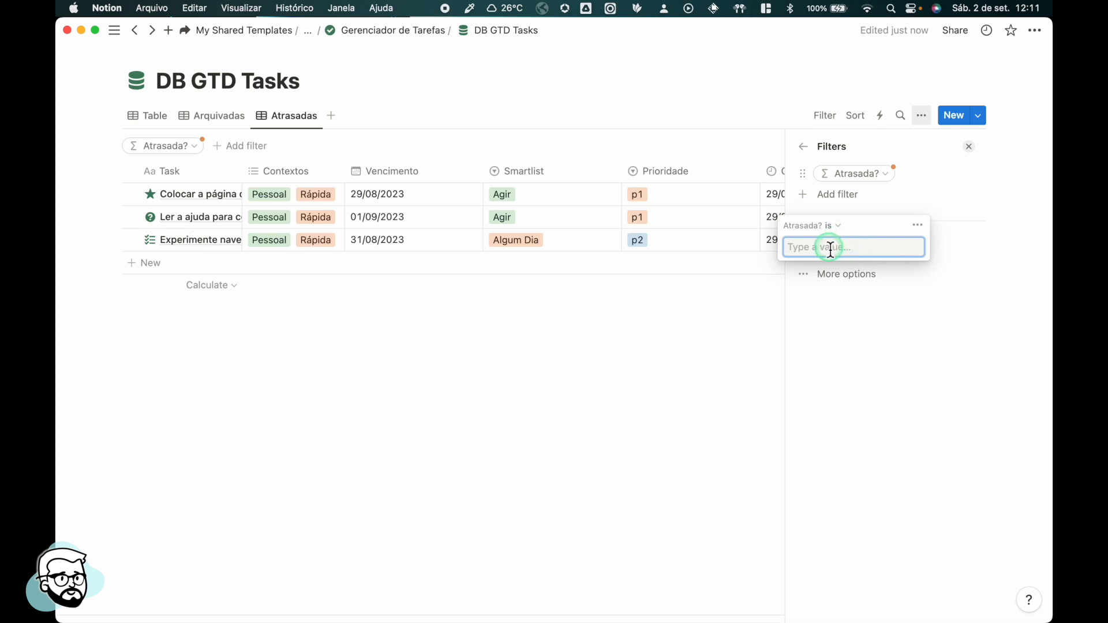
key(ctrl+super+space)
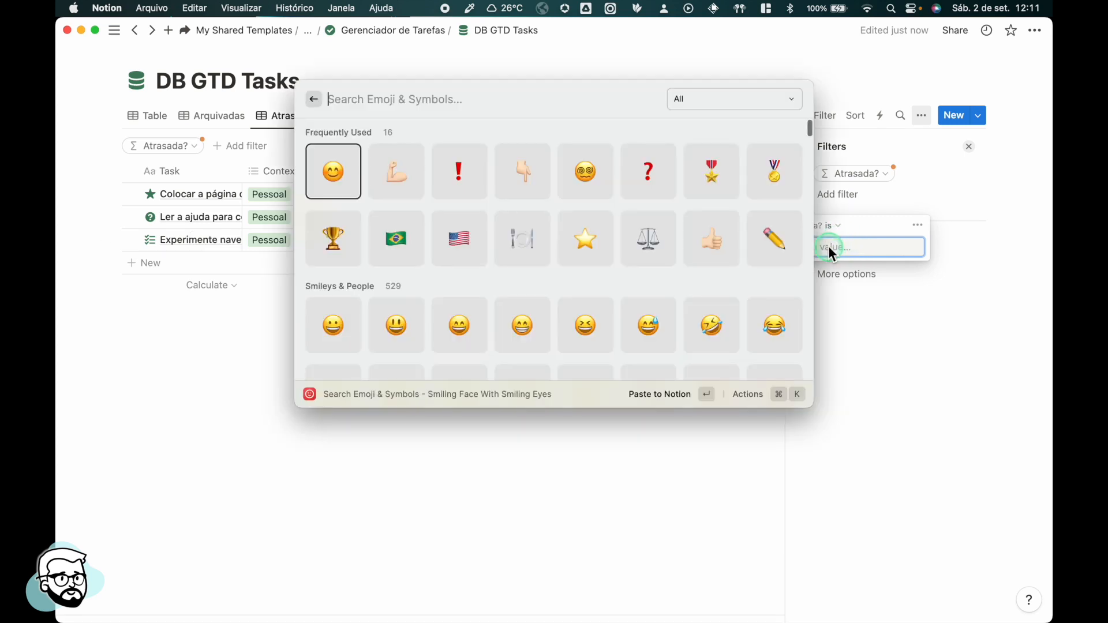
click(476, 169)
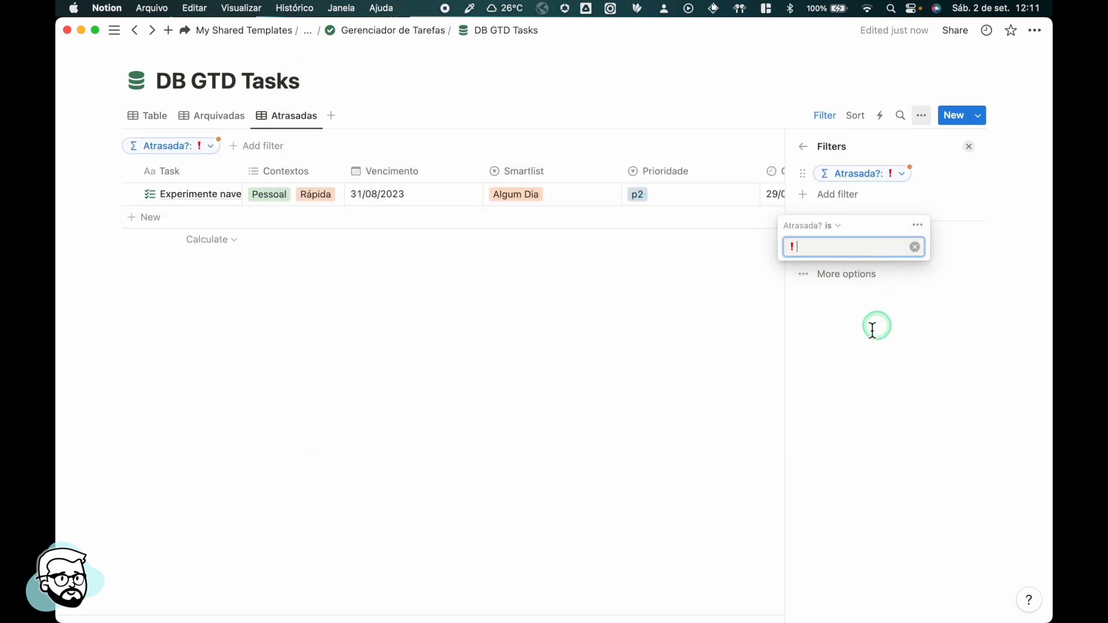
Save the Atrasadas view's filter for everyone and check the Status and "Atrasada?" value of the filtered task.
click(726, 332)
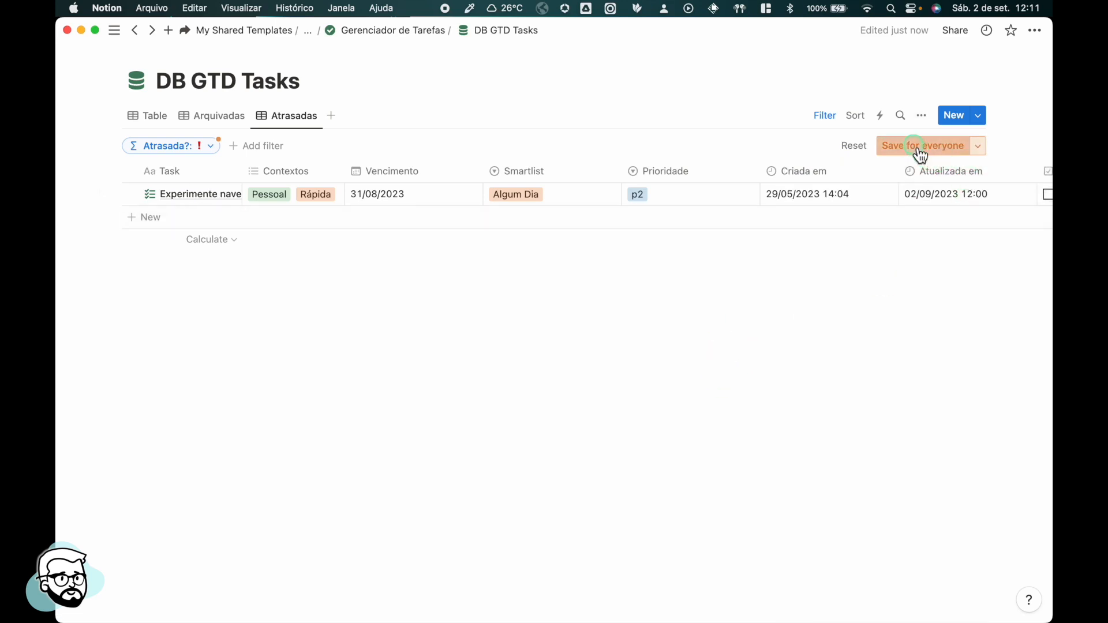
click(923, 152)
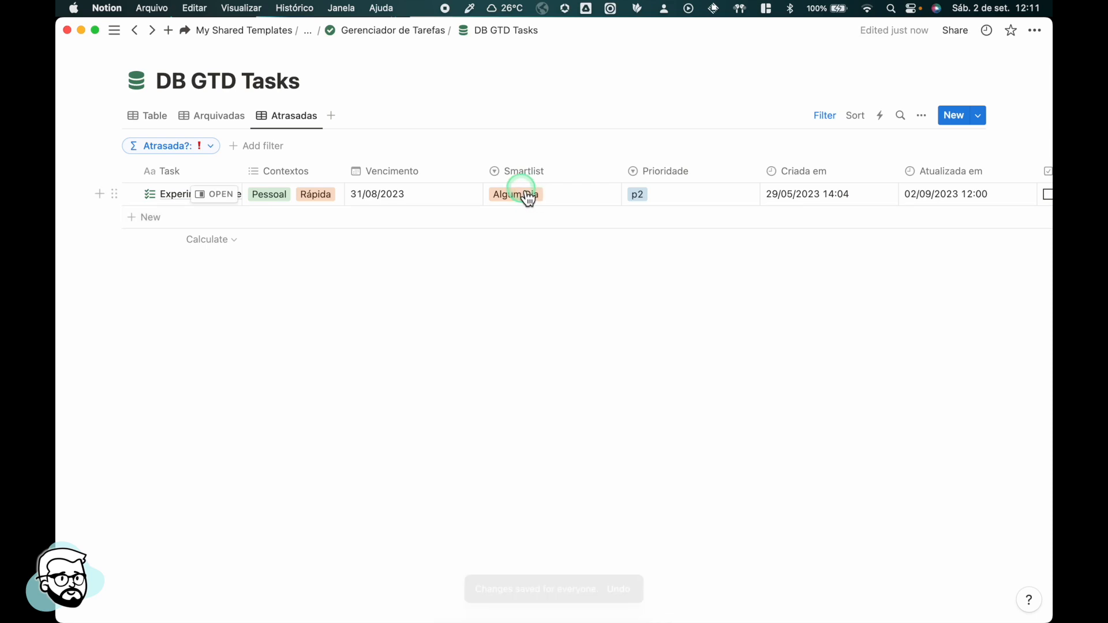
scroll(525, 197, right, 15)
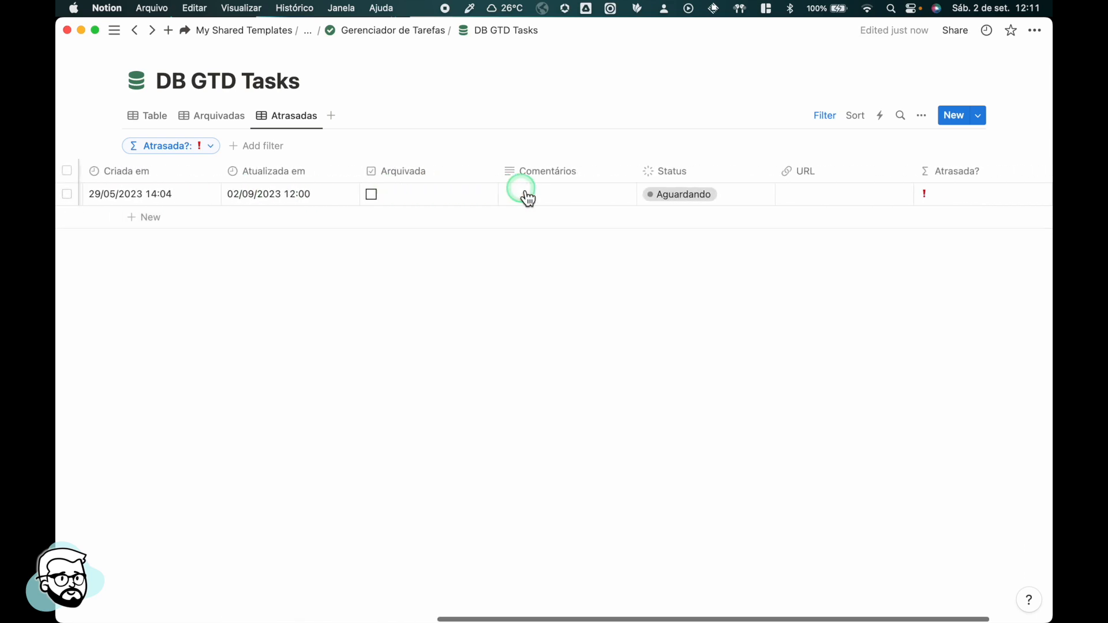
Switch to the Table view and add a new formula property named "Esfriou?".
scroll(580, 196, left, 10)
scroll(580, 196, left, 6)
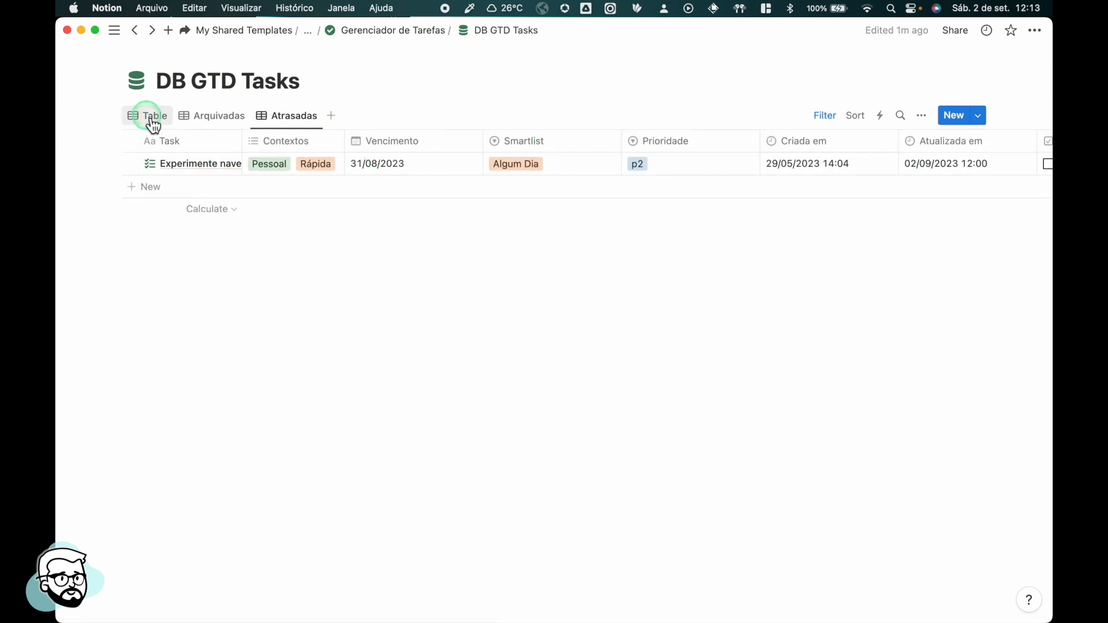
click(153, 120)
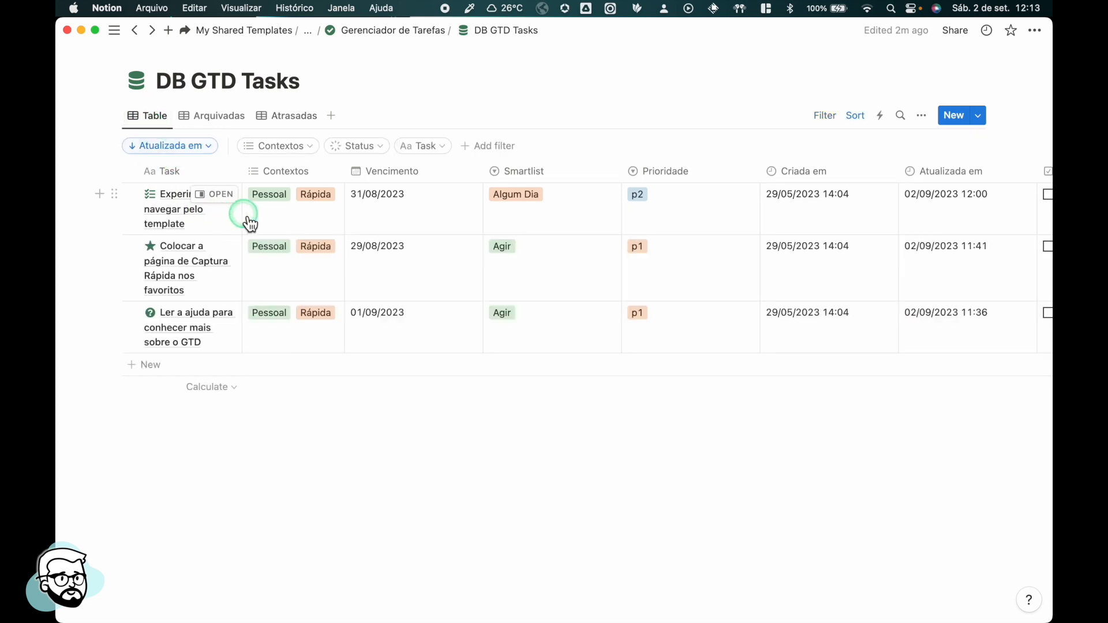
scroll(257, 257, right, 14)
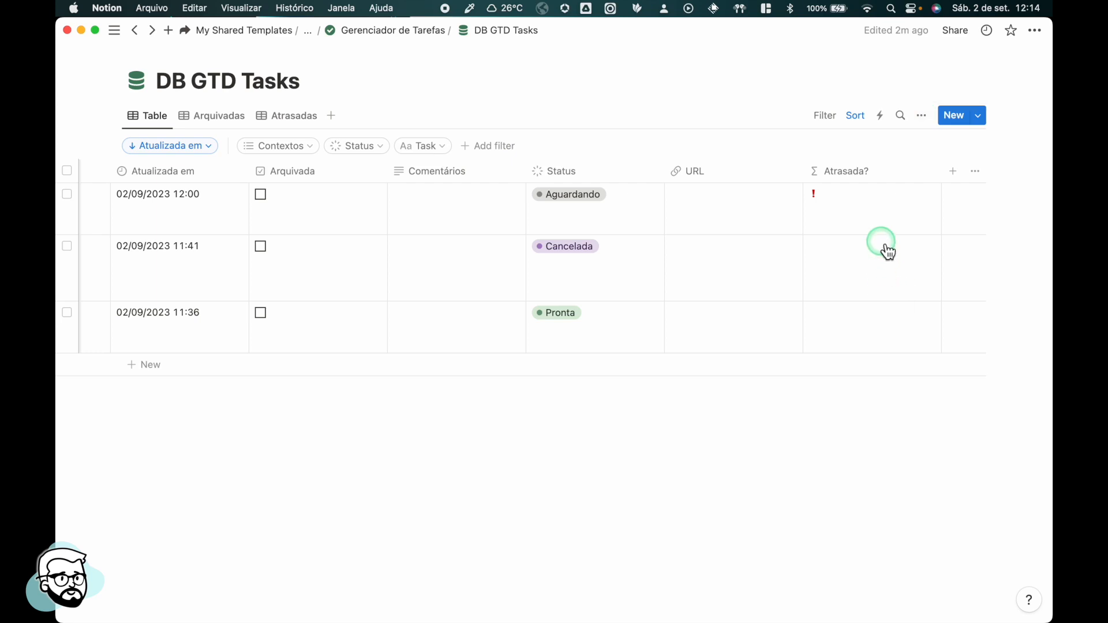
click(954, 172)
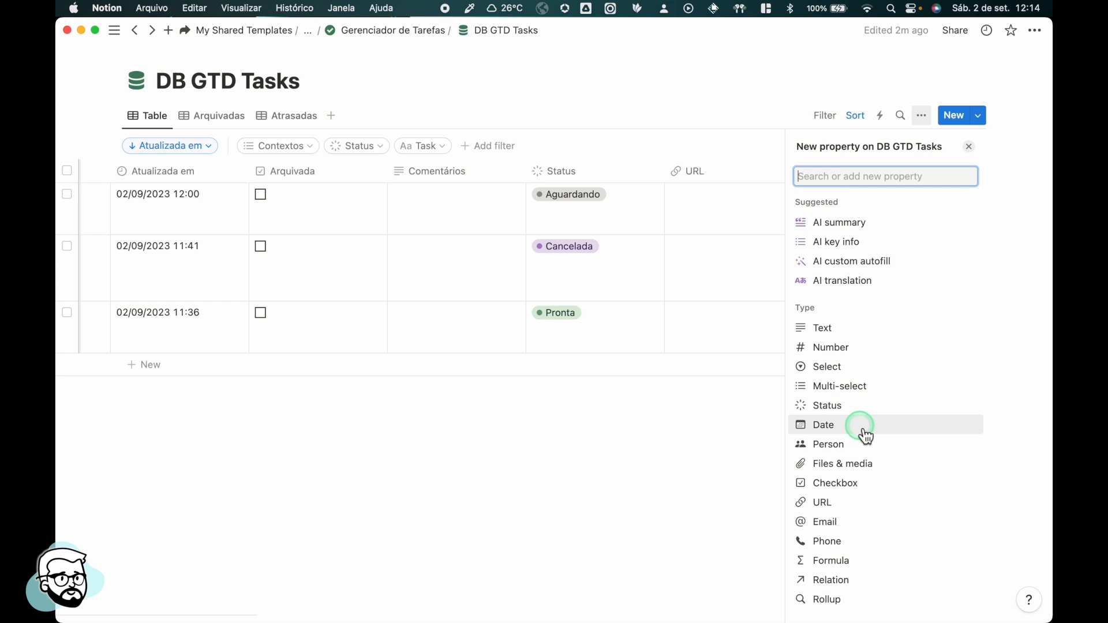
scroll(840, 488, down, 3)
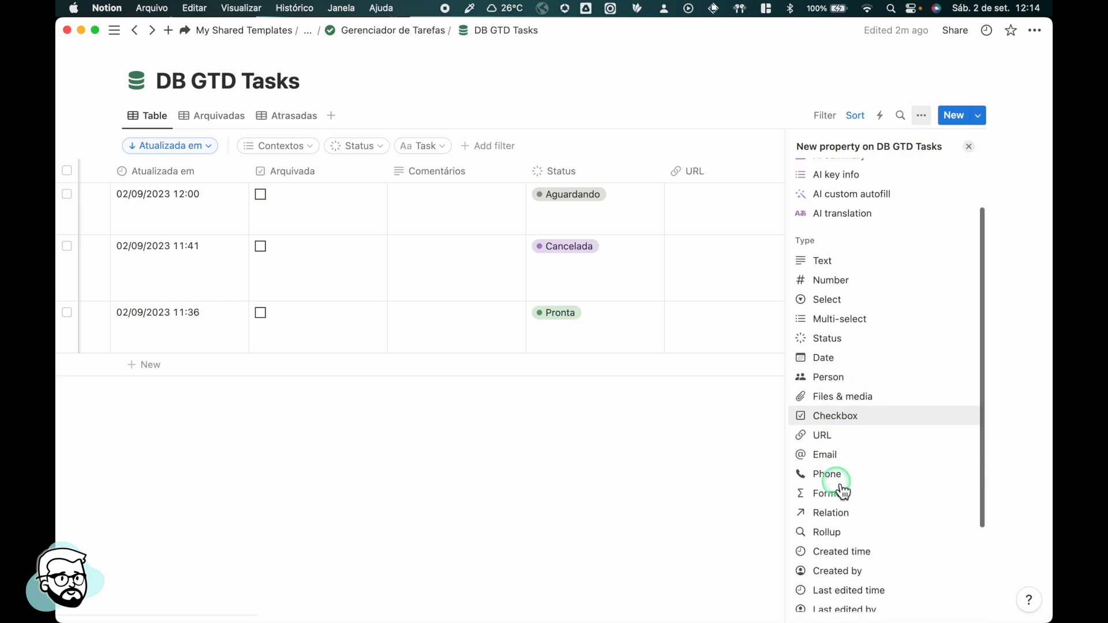
click(841, 493)
text(Esfrio)
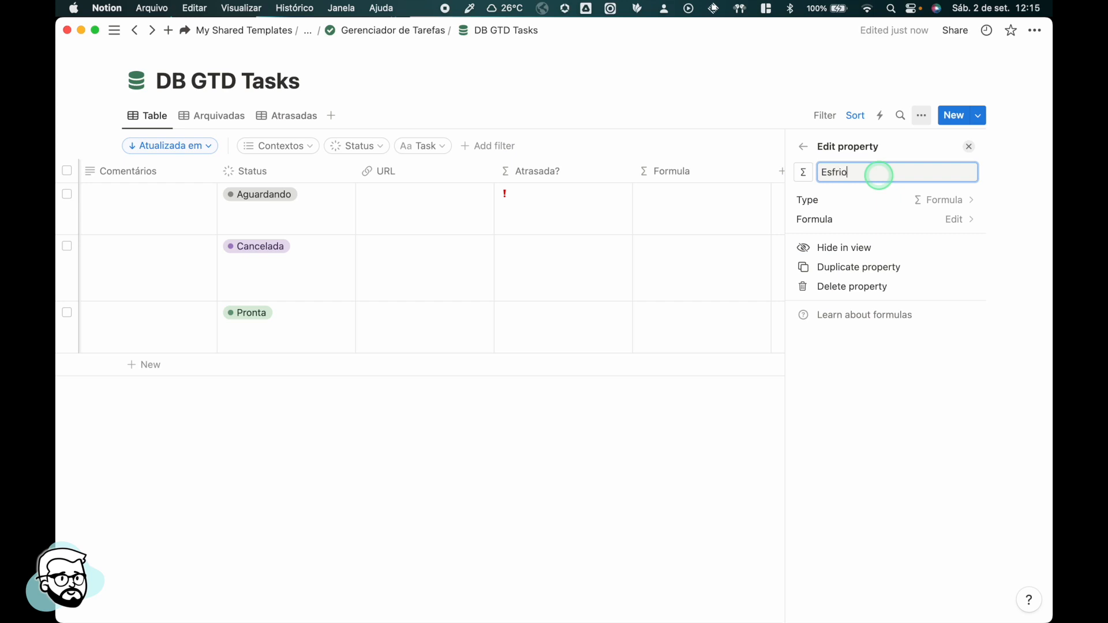
text(u ??)
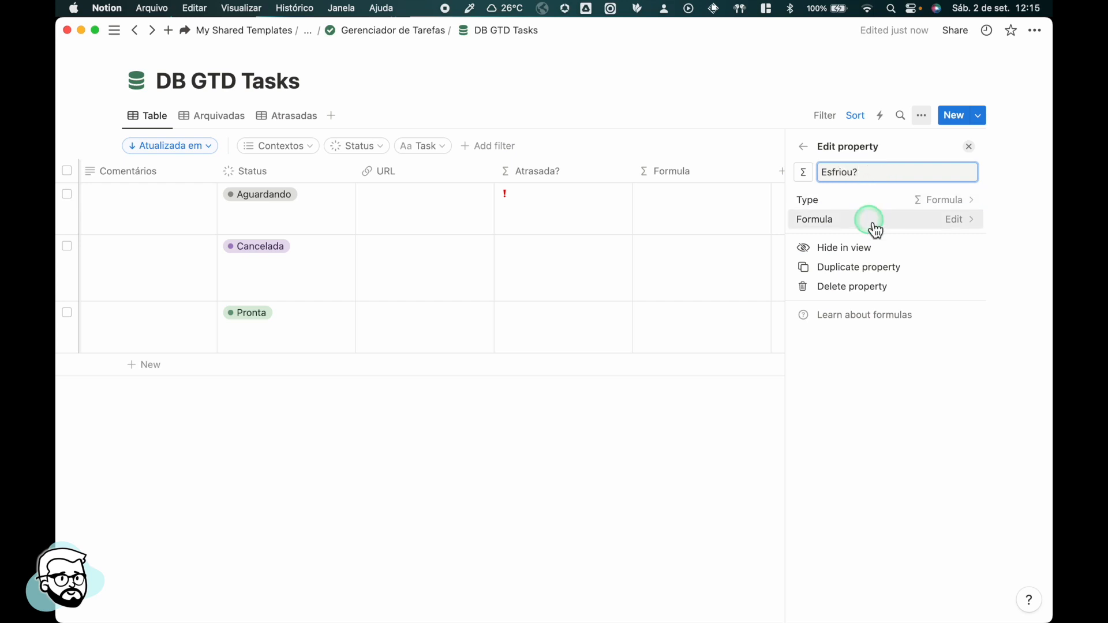
Start the "Esfriou?" formula with an if whose or condition tests whether Prioridade equals "p1" or "p2".
click(870, 220)
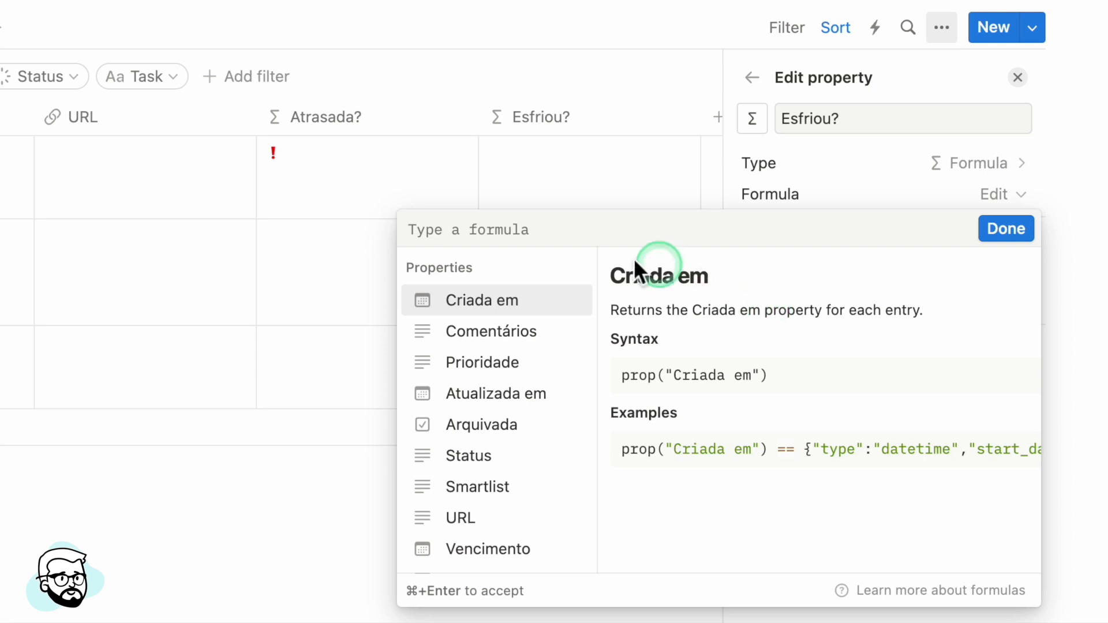
text(if)
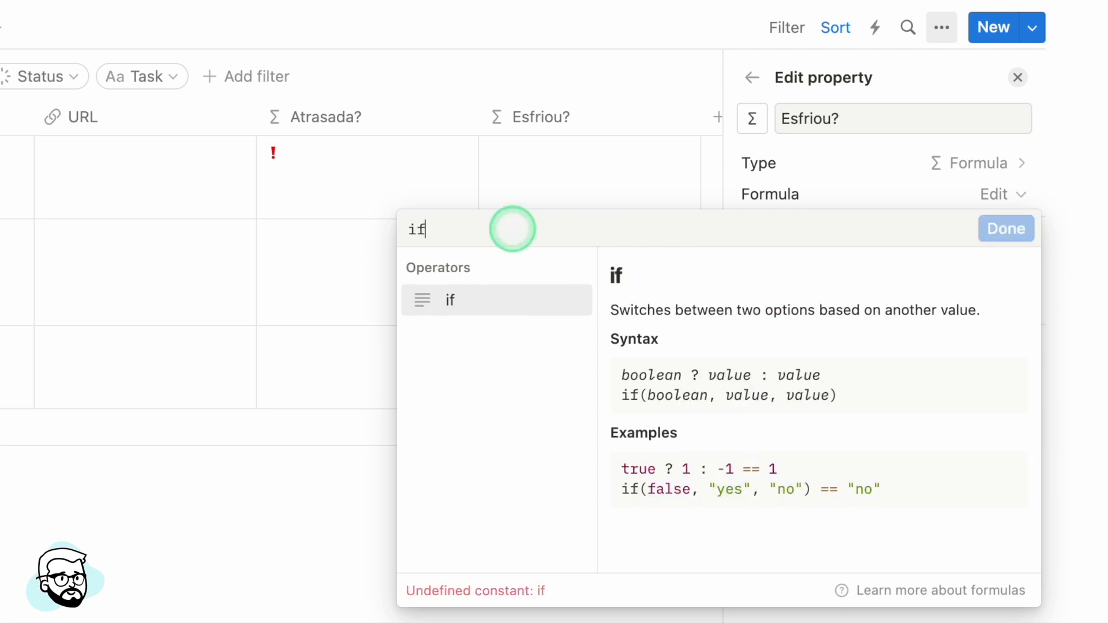
text(())
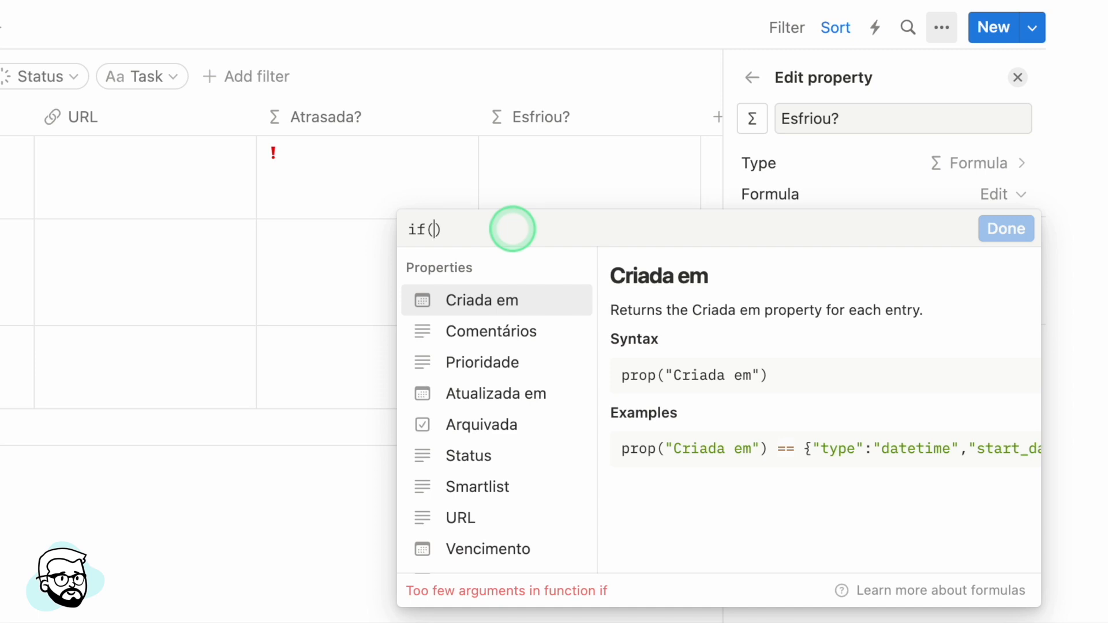
key(Left)
text(or())
click(477, 372)
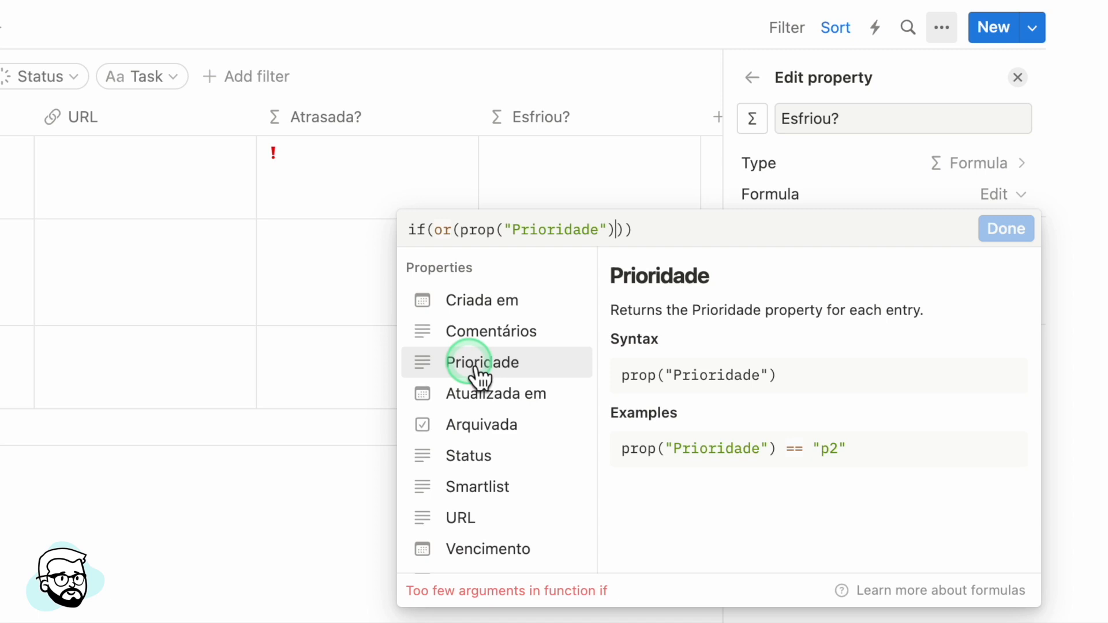
text(== "p1)
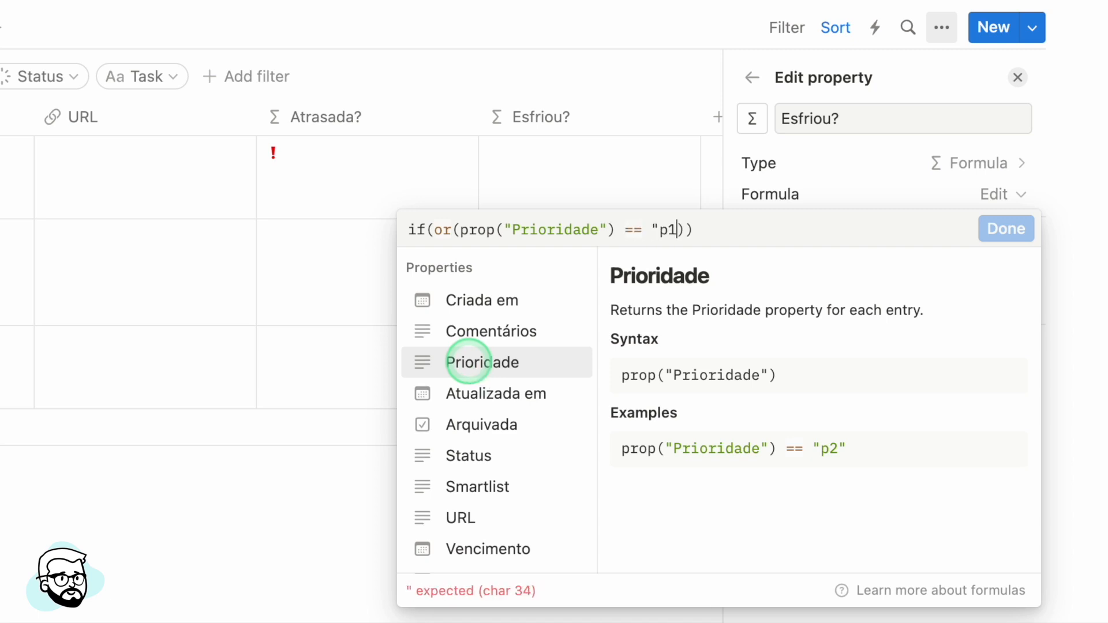
text(",)
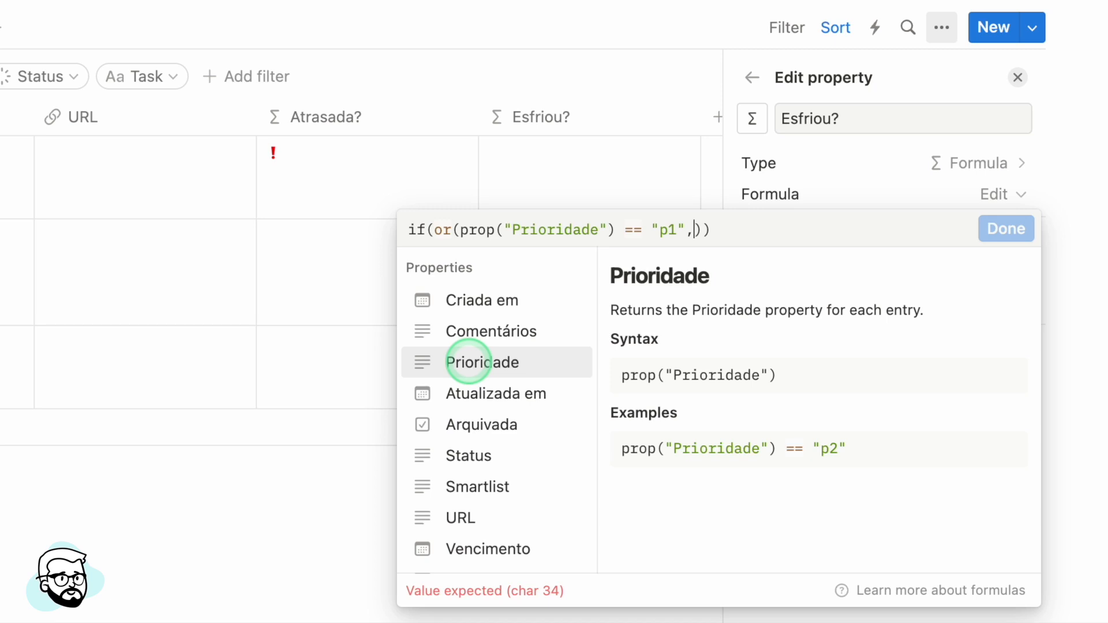
click(477, 368)
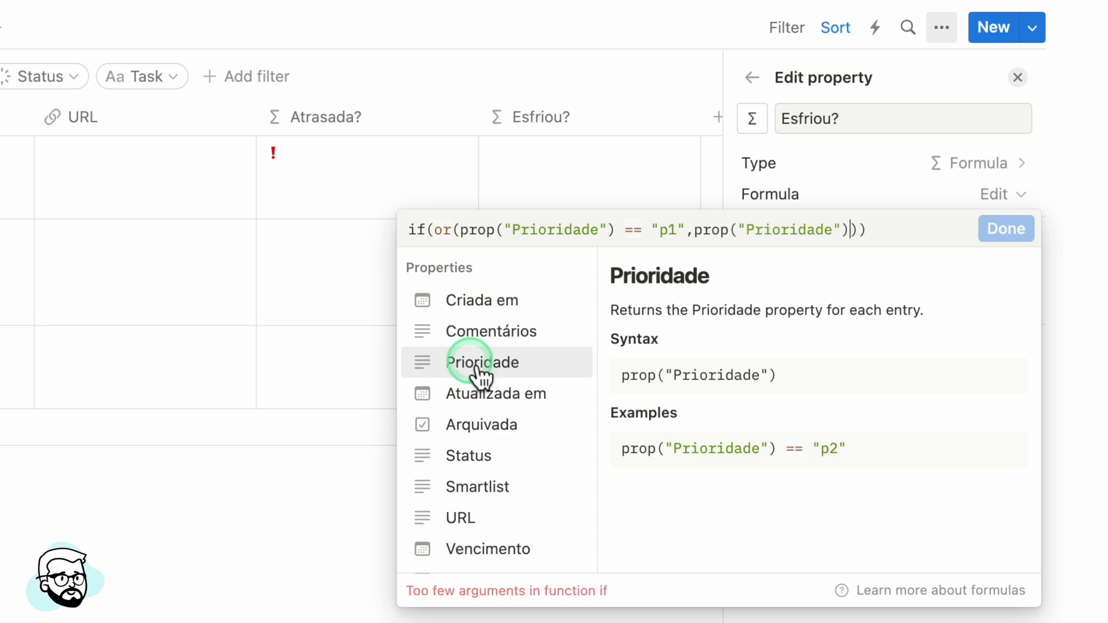
text(==")
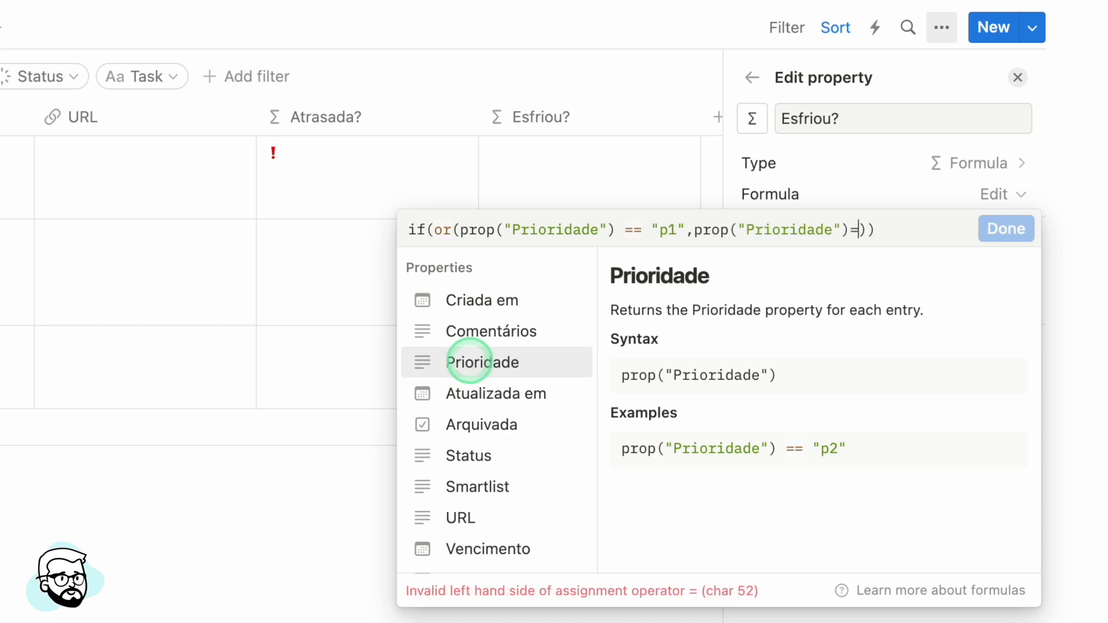
text(p2")
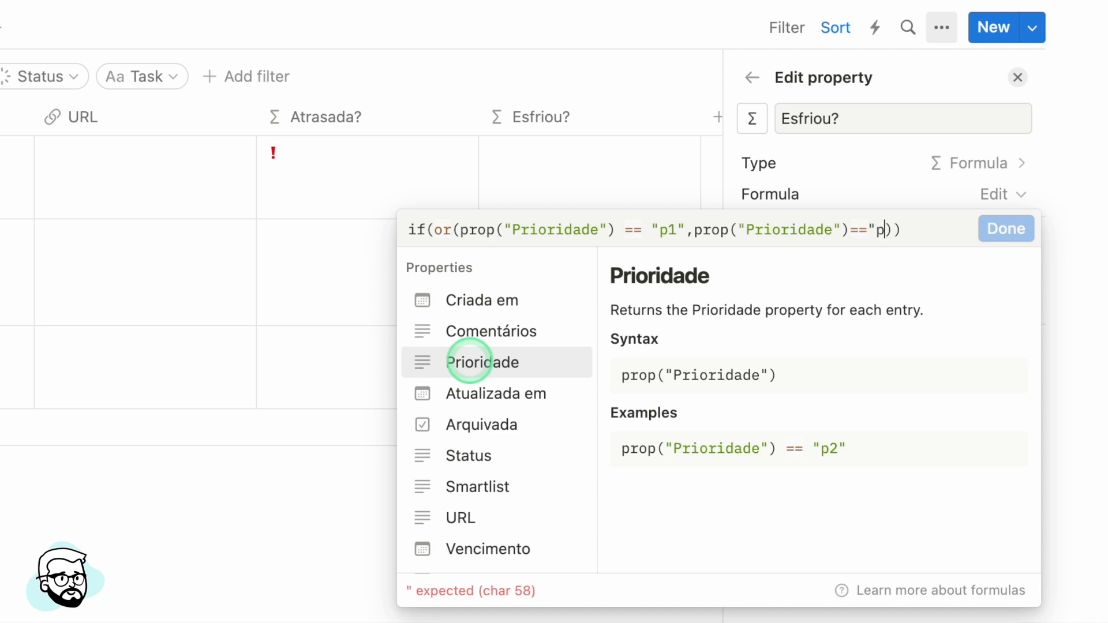
key(Right)
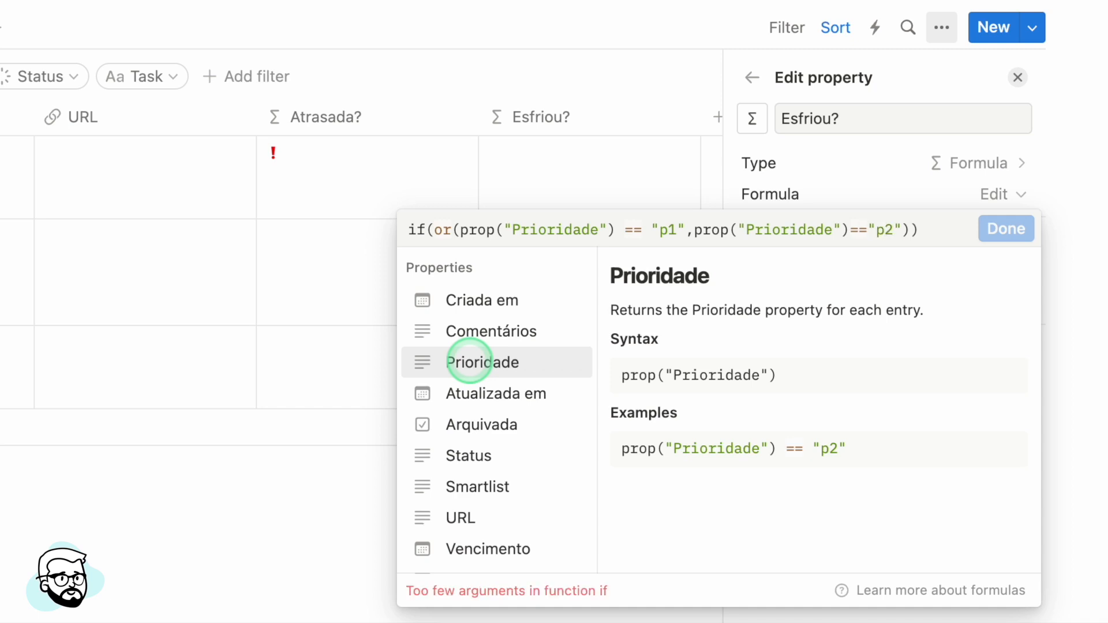
Complete the "Esfriou?" formula with the snowflake emoji ❄ as the true result and "" otherwise, and check it against the Prioridade values.
text(")
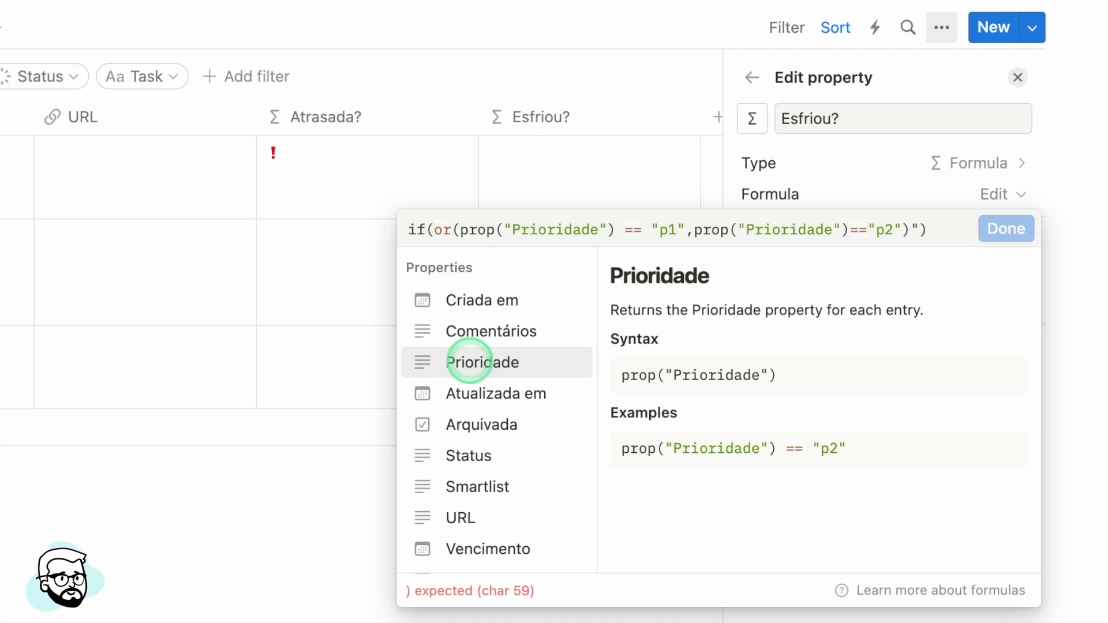
key(ctrl+super+space)
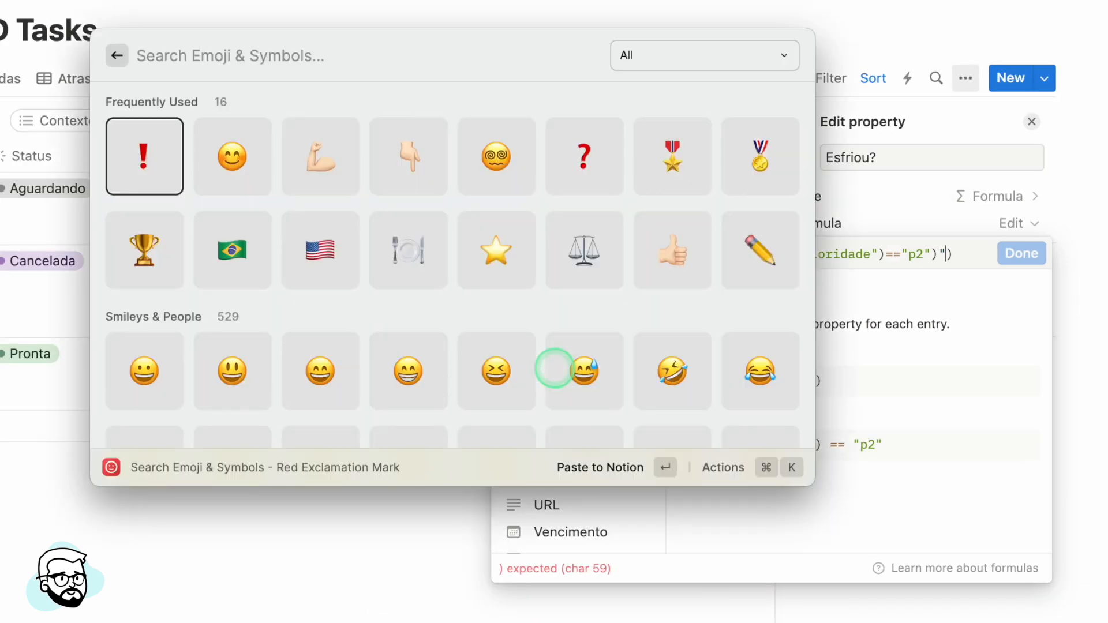
text(snow)
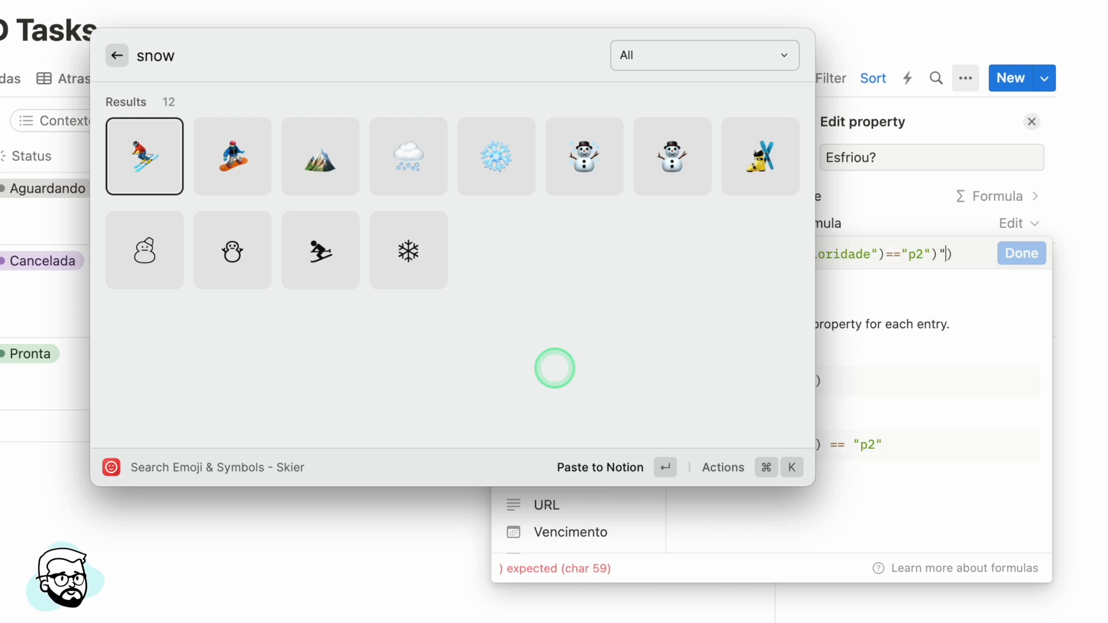
click(494, 165)
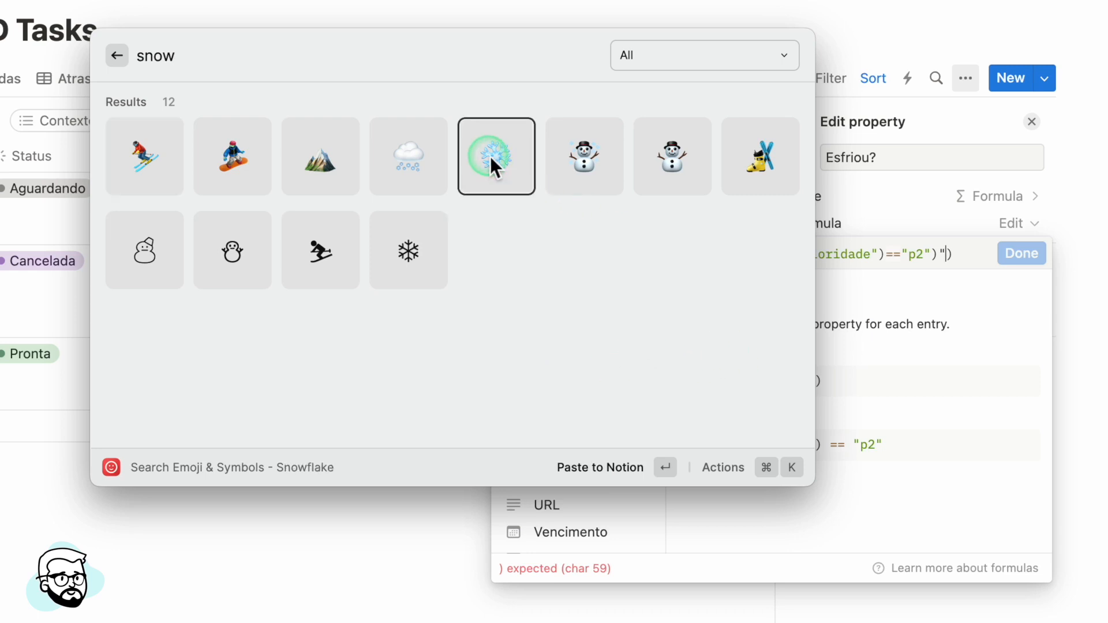
key(Return)
text(","")
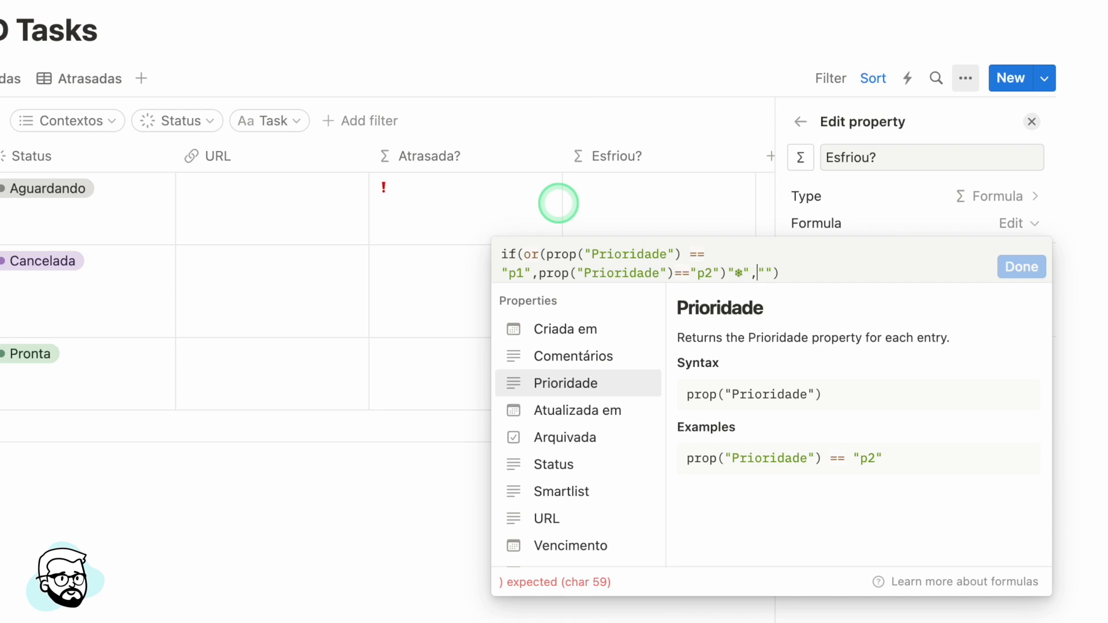
text(,)
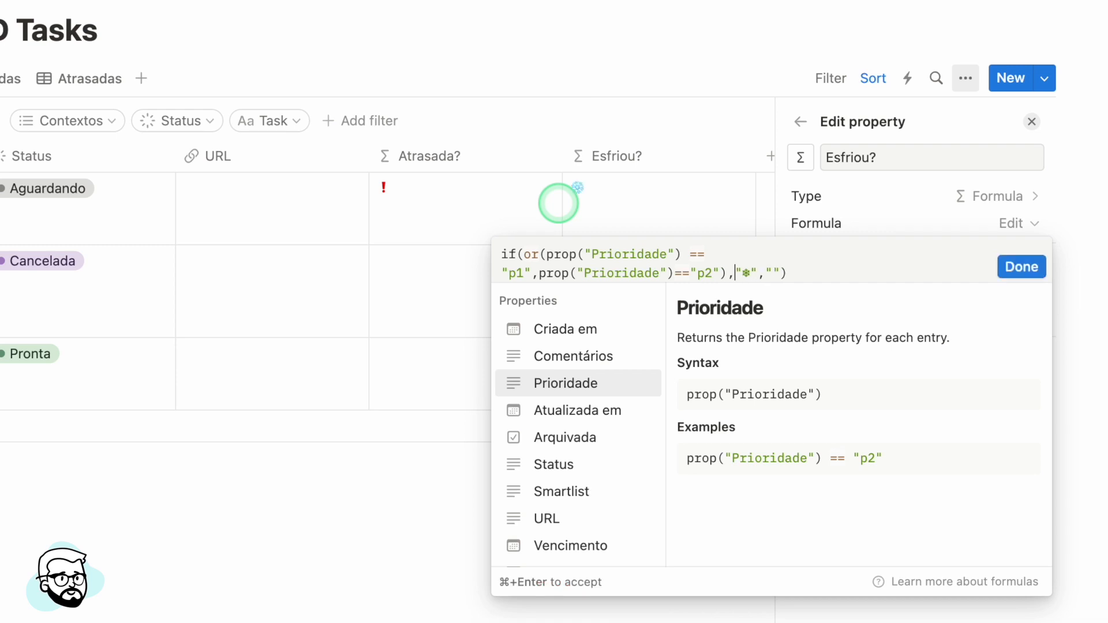
click(1029, 274)
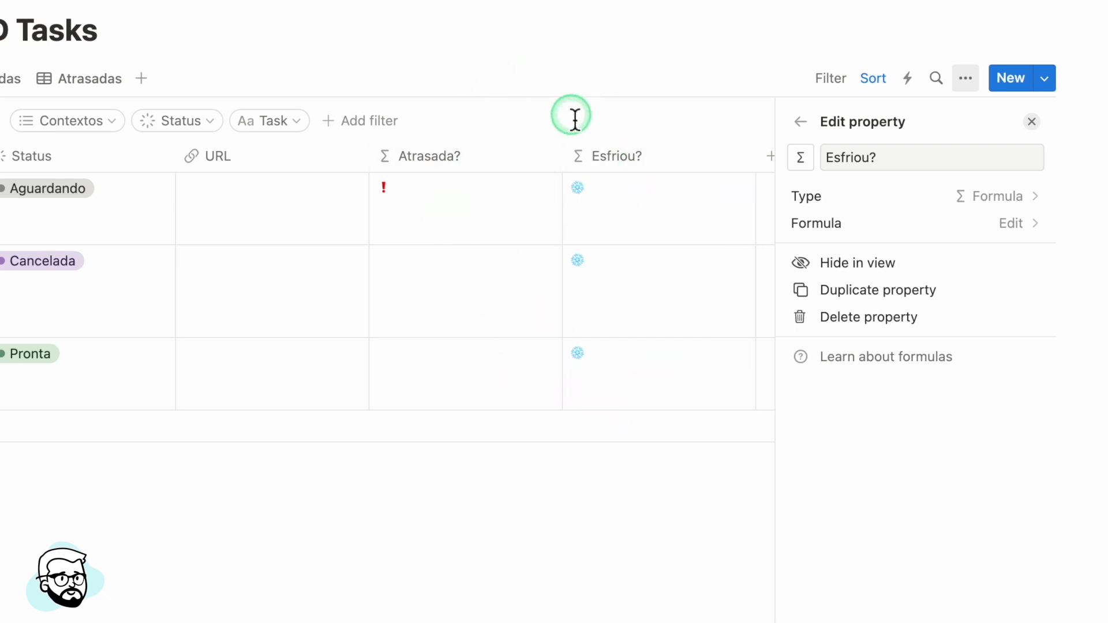
scroll(450, 231, left, 10)
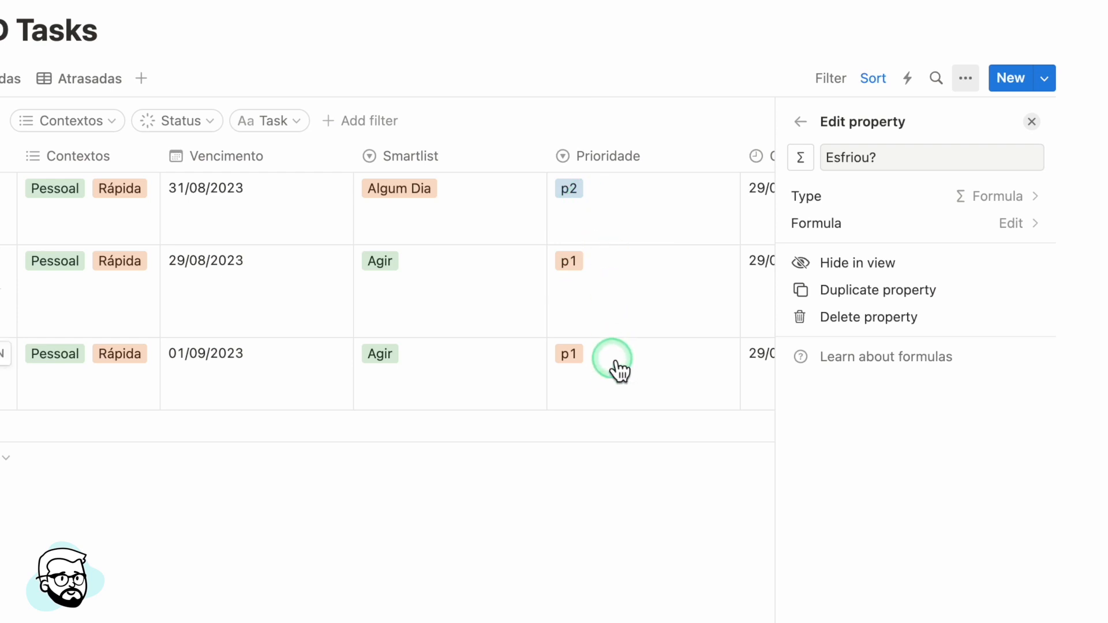
scroll(453, 236, right, 10)
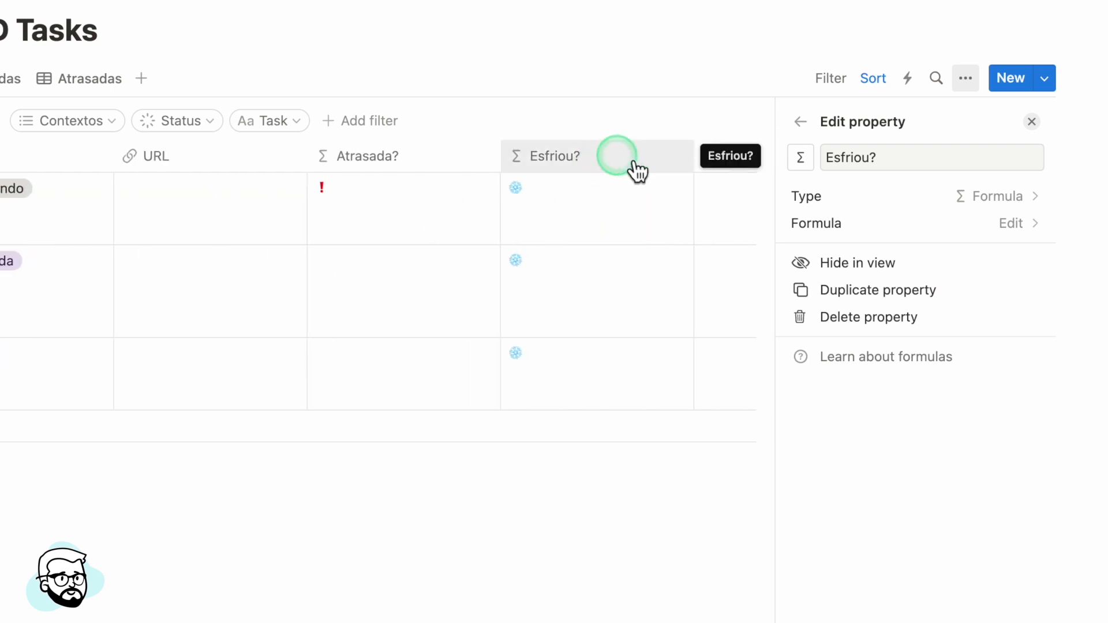
Reopen the "Esfriou?" formula and wrap its or condition on Prioridade in an and() function.
click(889, 229)
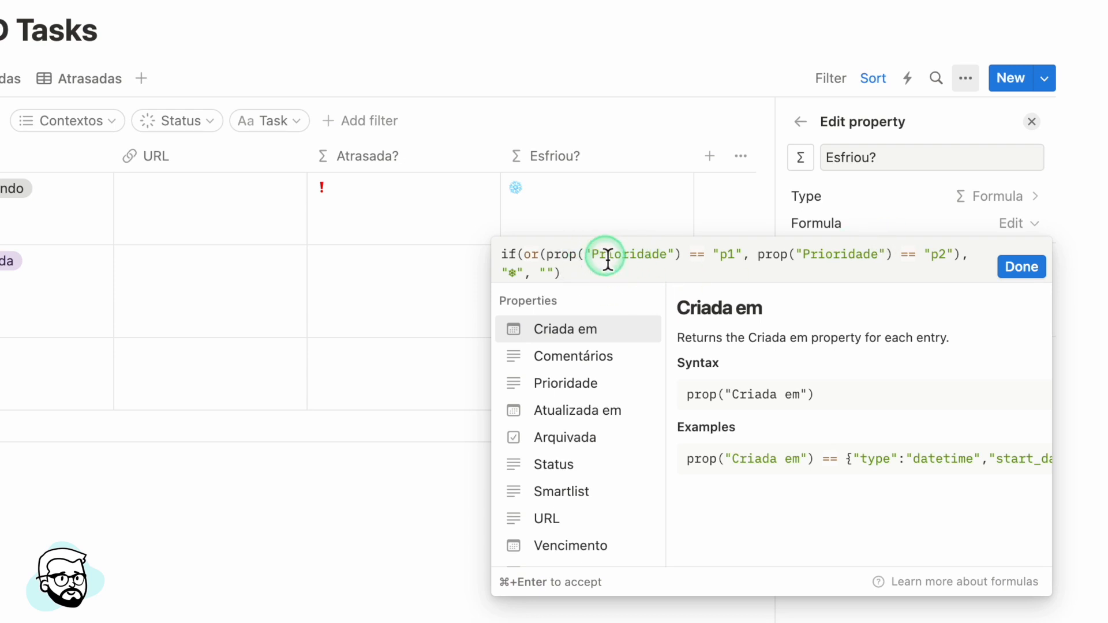
click(524, 254)
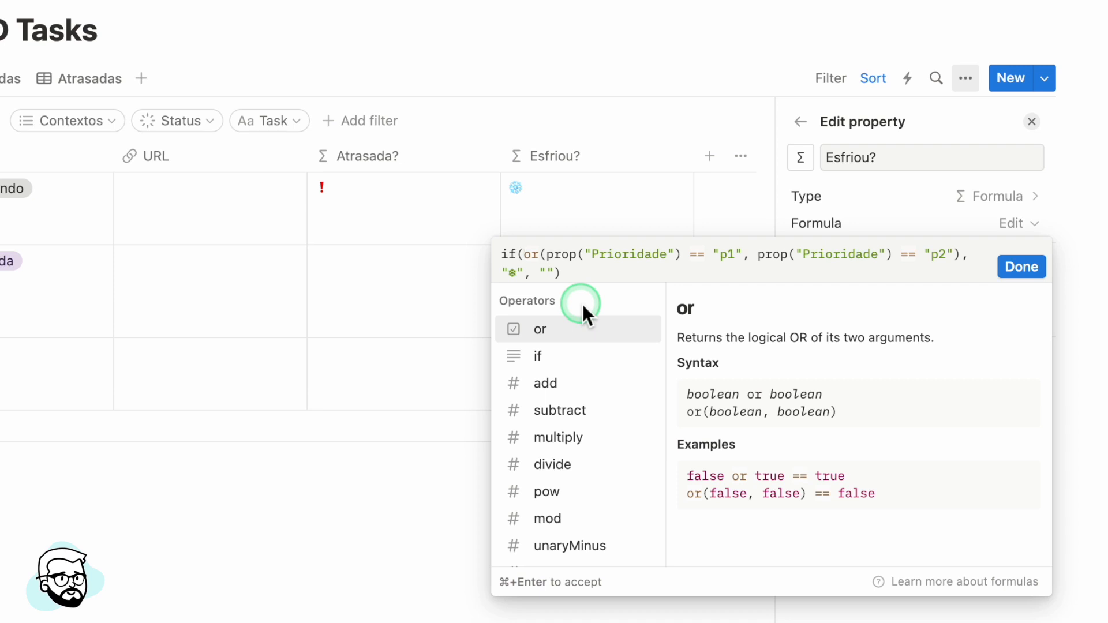
text(and)
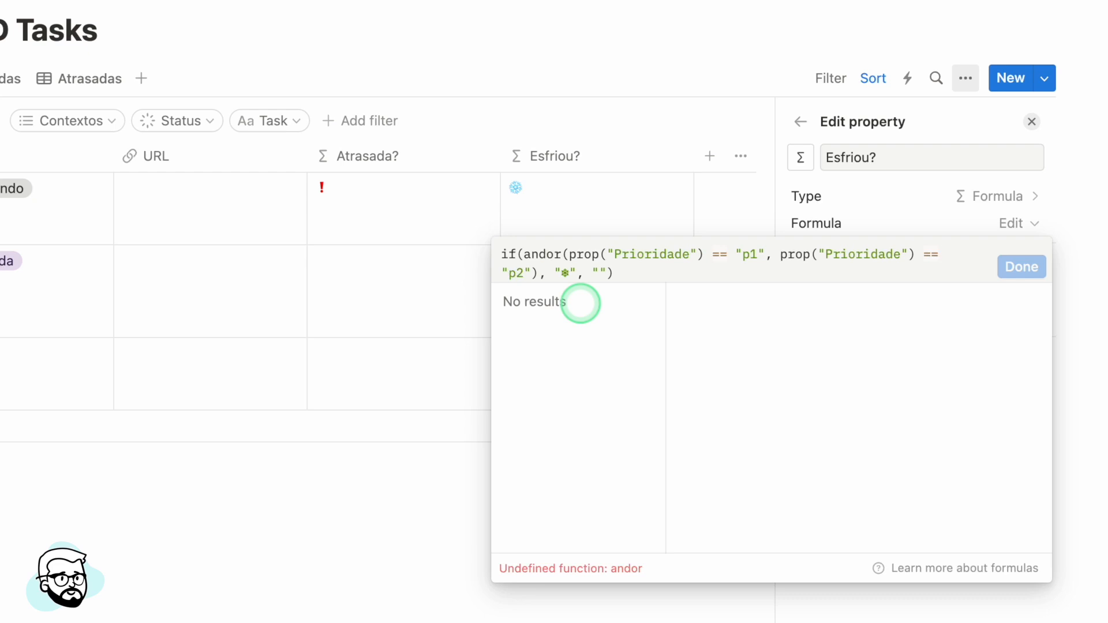
text(()
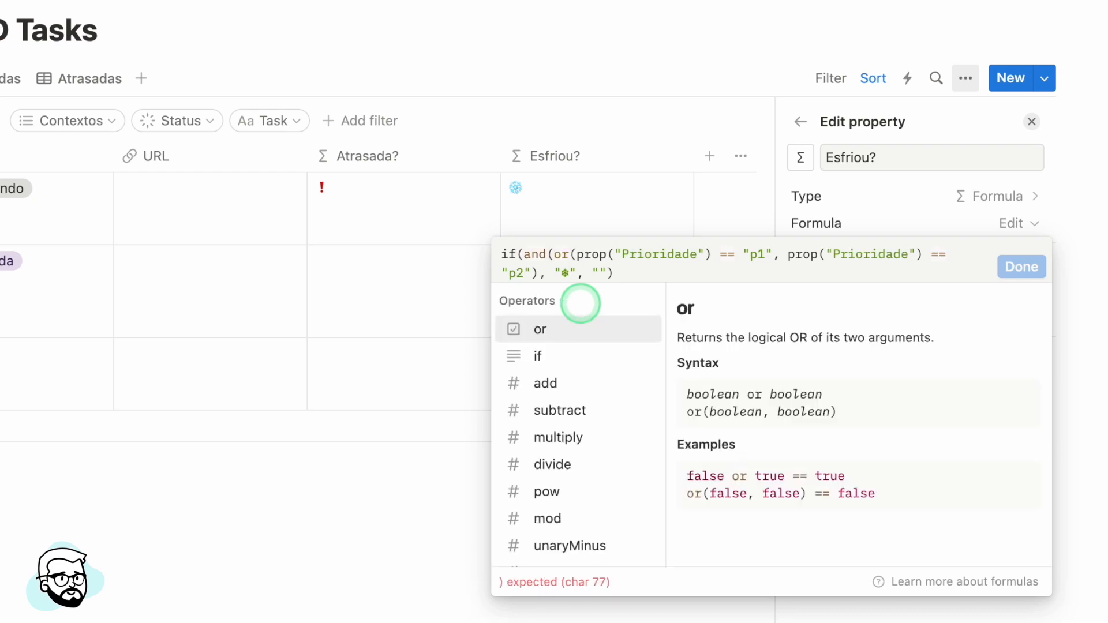
click(538, 273)
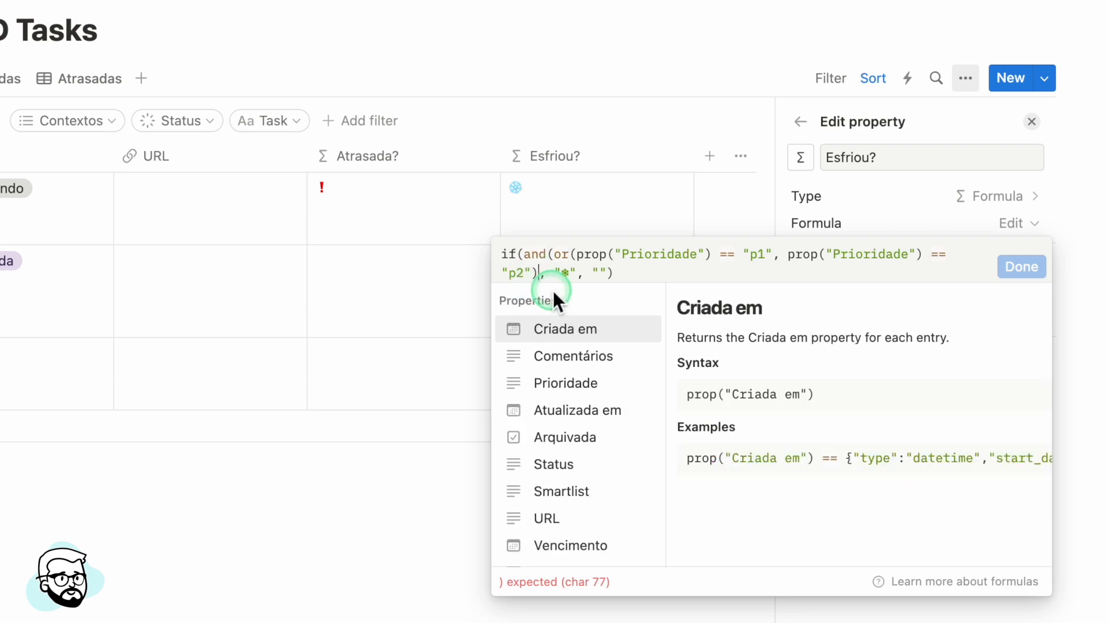
text())
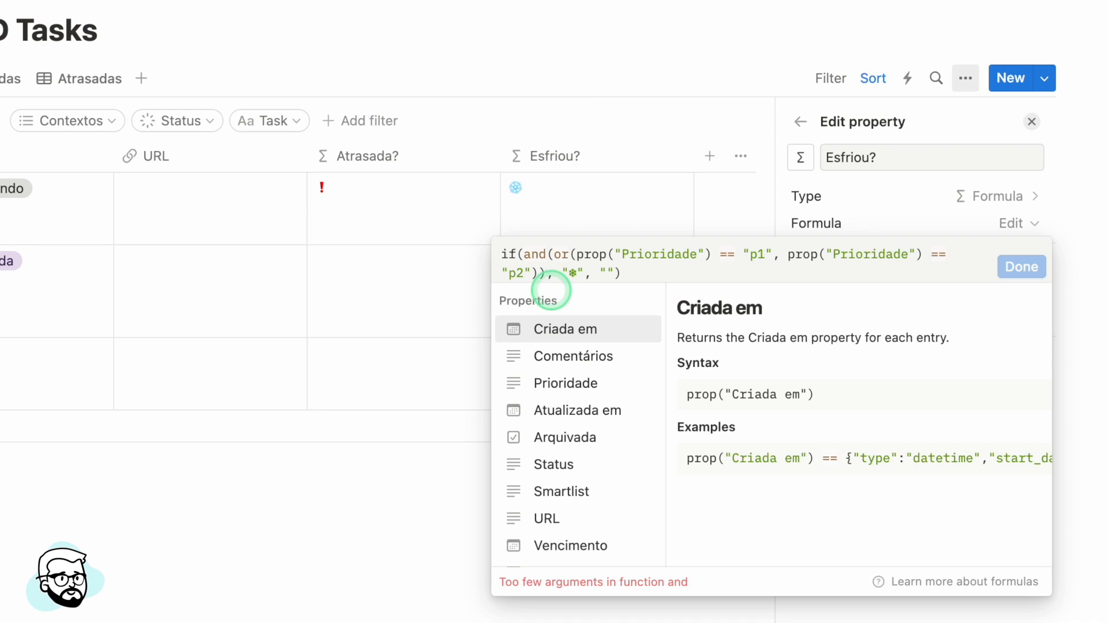
Insert an empty dateBetween() function as the first argument of and(), before the or condition, and look up its syntax.
click(556, 259)
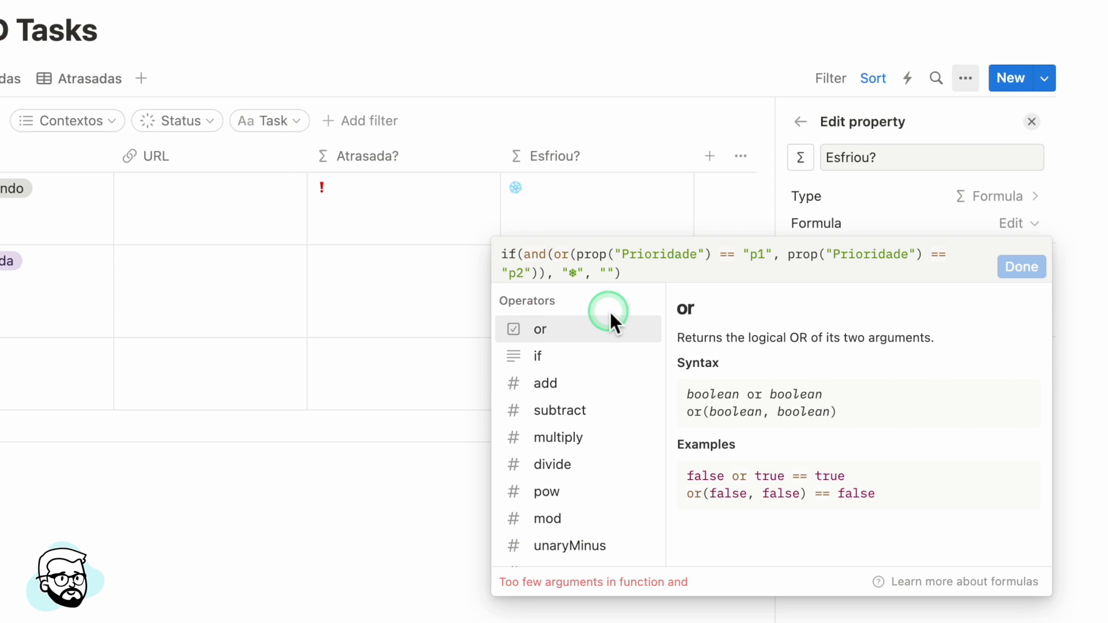
text(,)
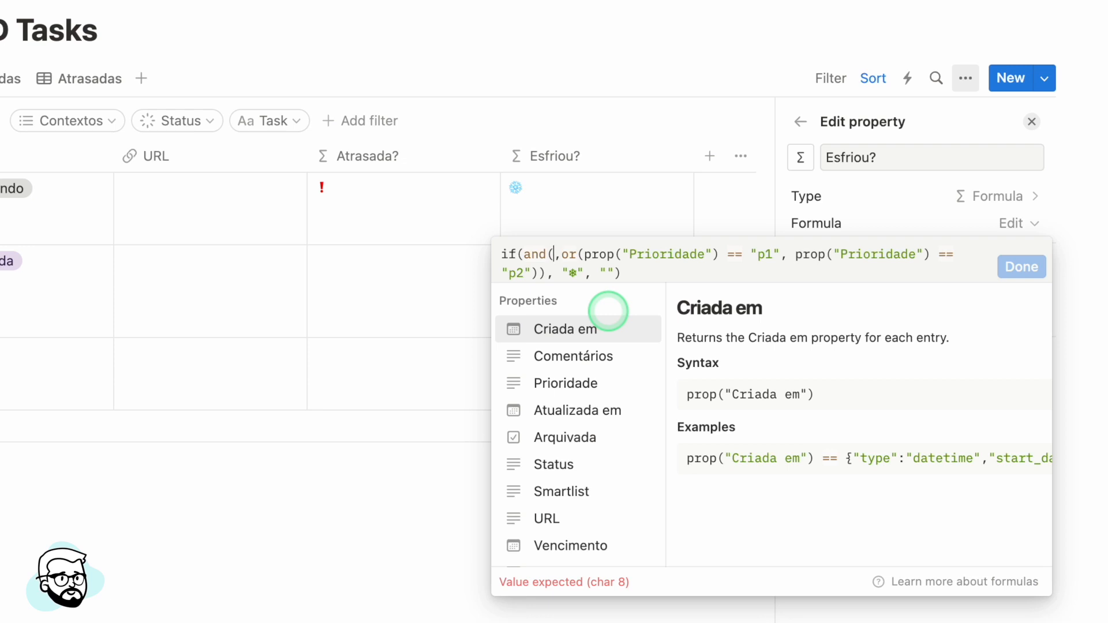
text(dateBetween)
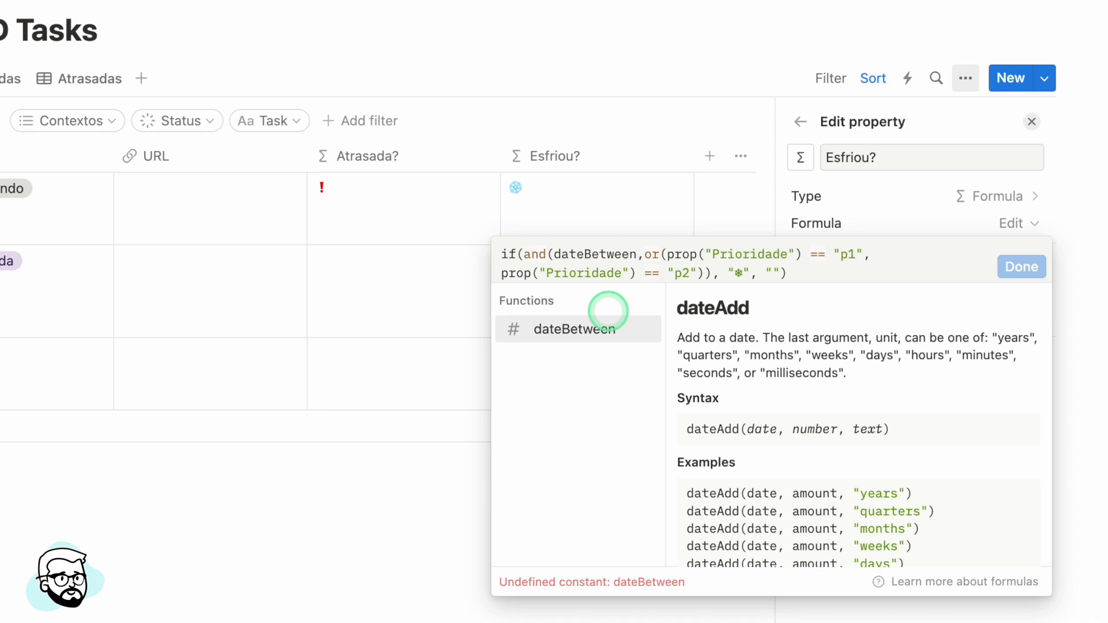
text(())
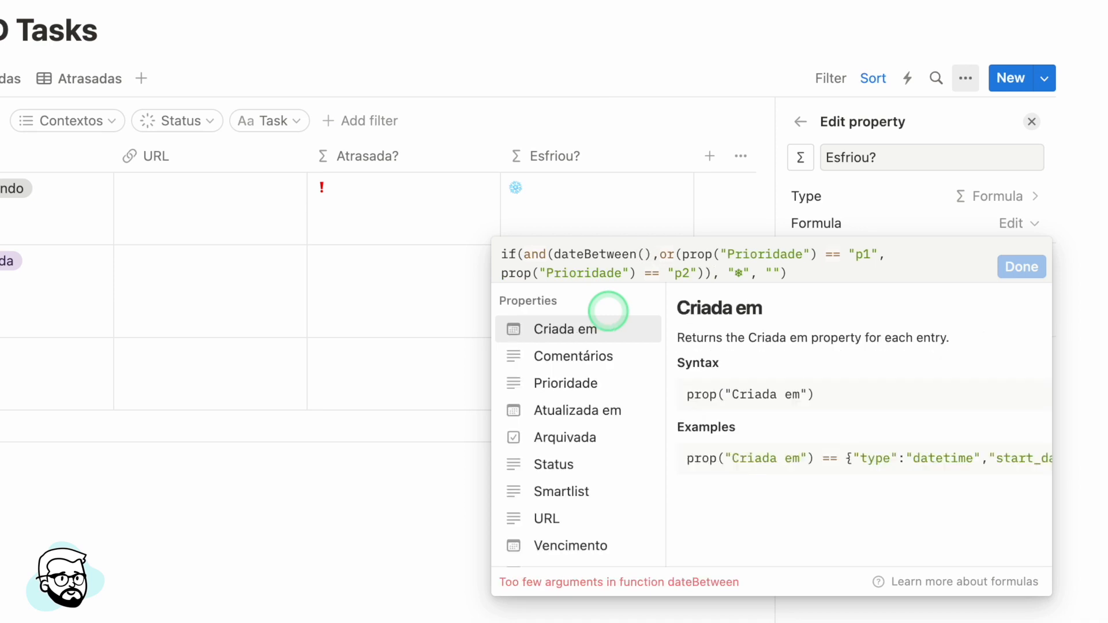
key(Left)
scroll(592, 393, down, 5)
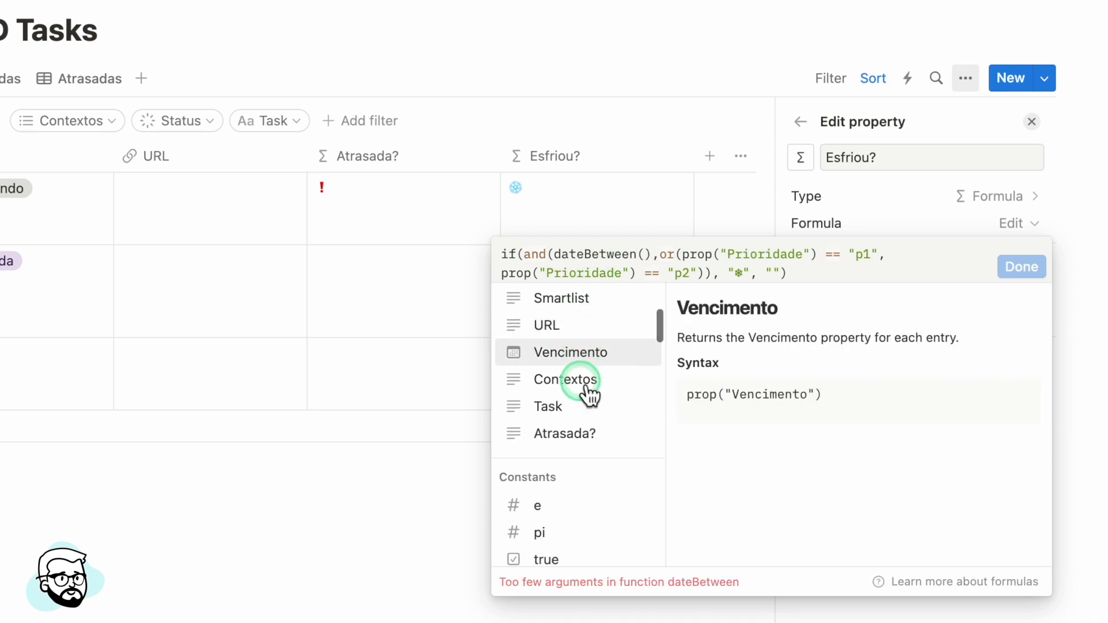
scroll(580, 383, down, 10)
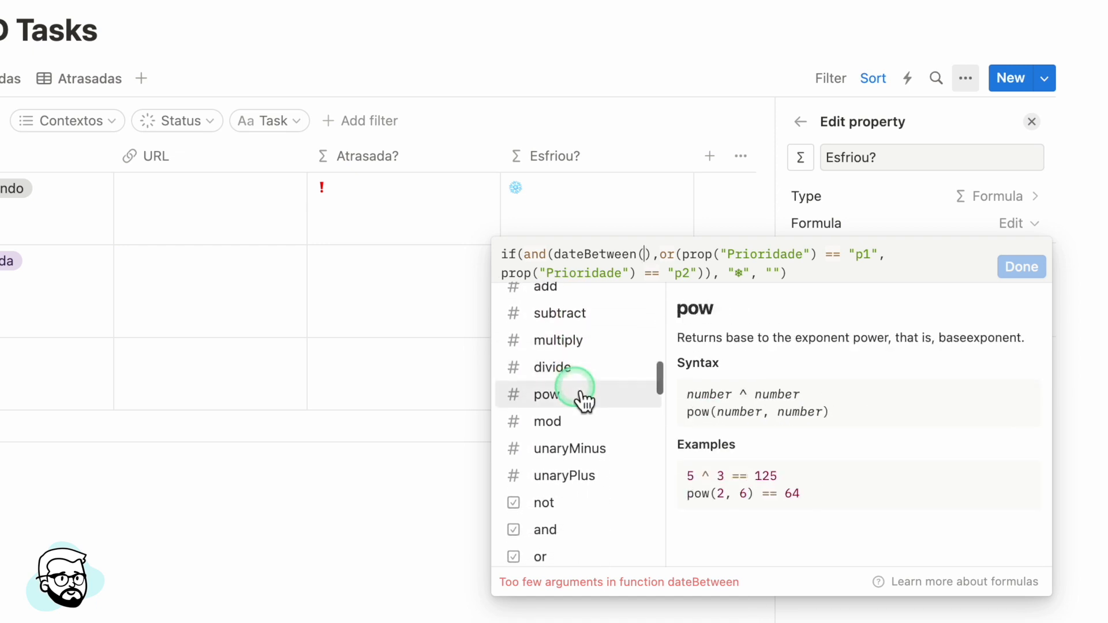
scroll(578, 398, down, 15)
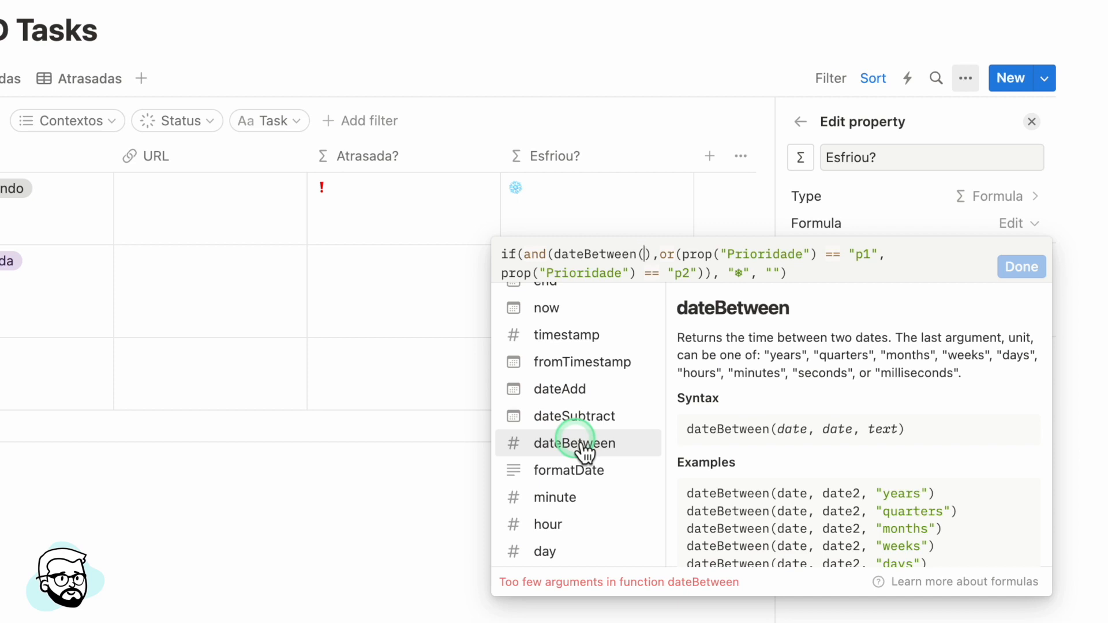
Fill dateBetween with now(), the Vencimento property and "days", and require the result to be greater than 15.
text(now)
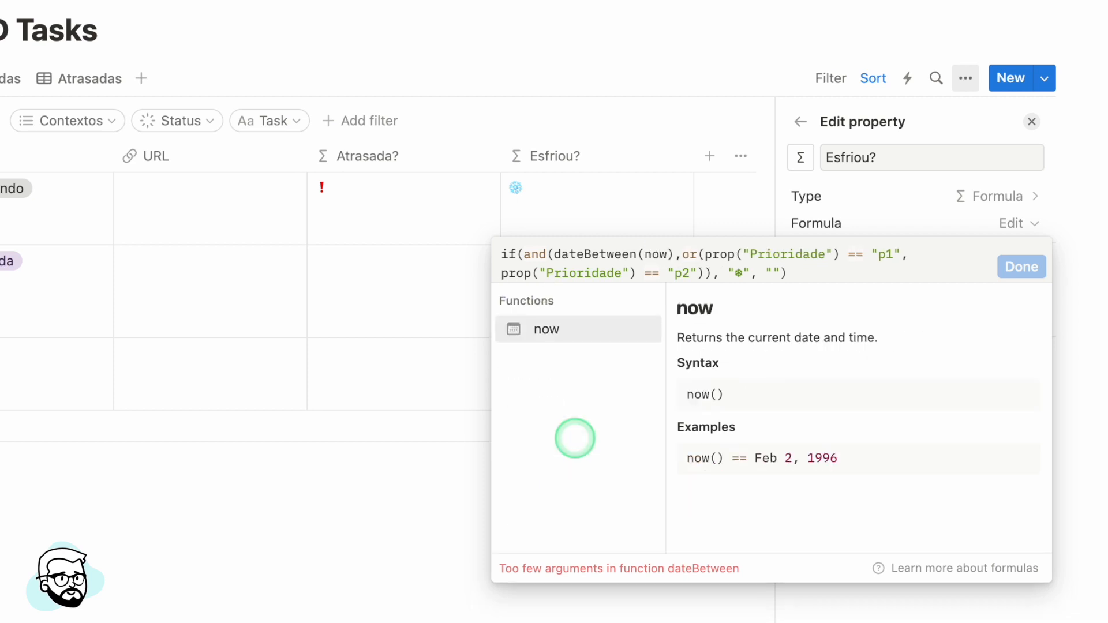
key(Tab)
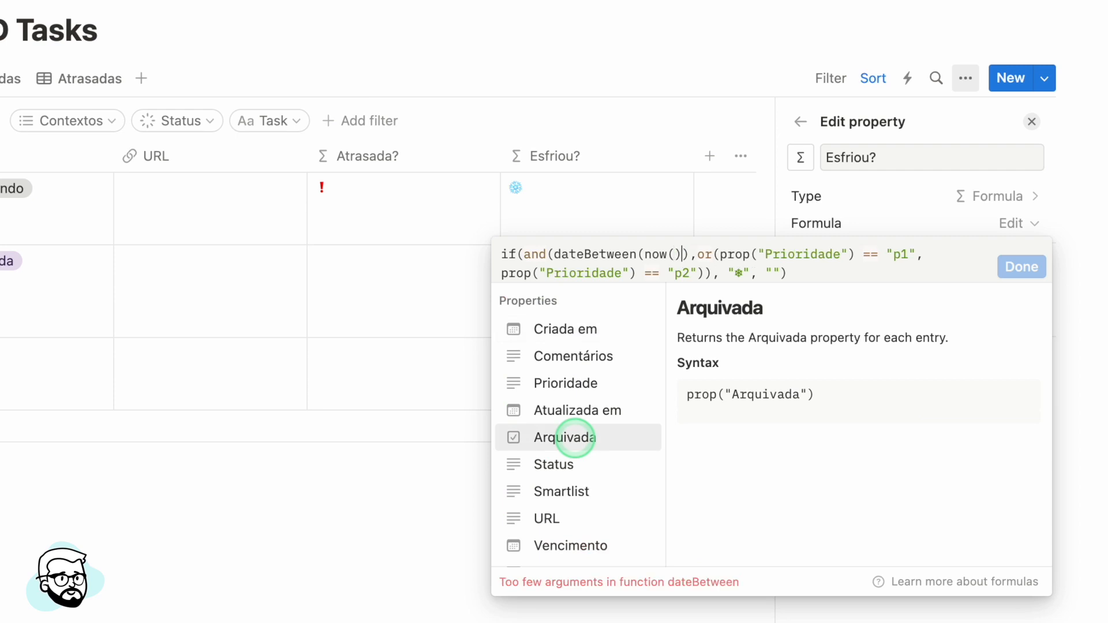
text(,)
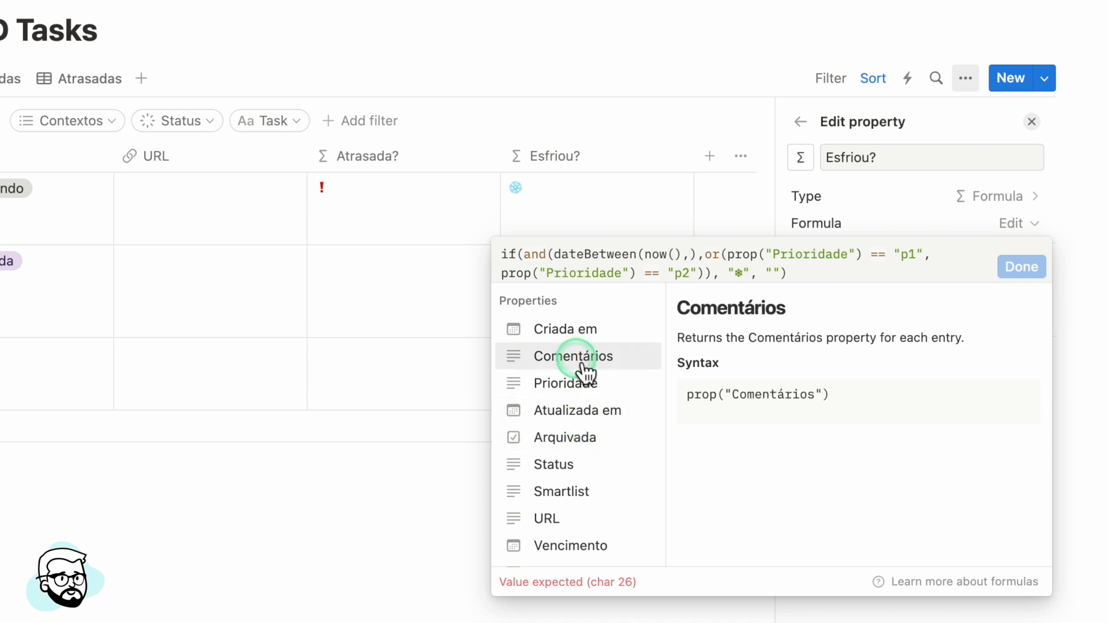
scroll(571, 515, down, 1)
click(572, 523)
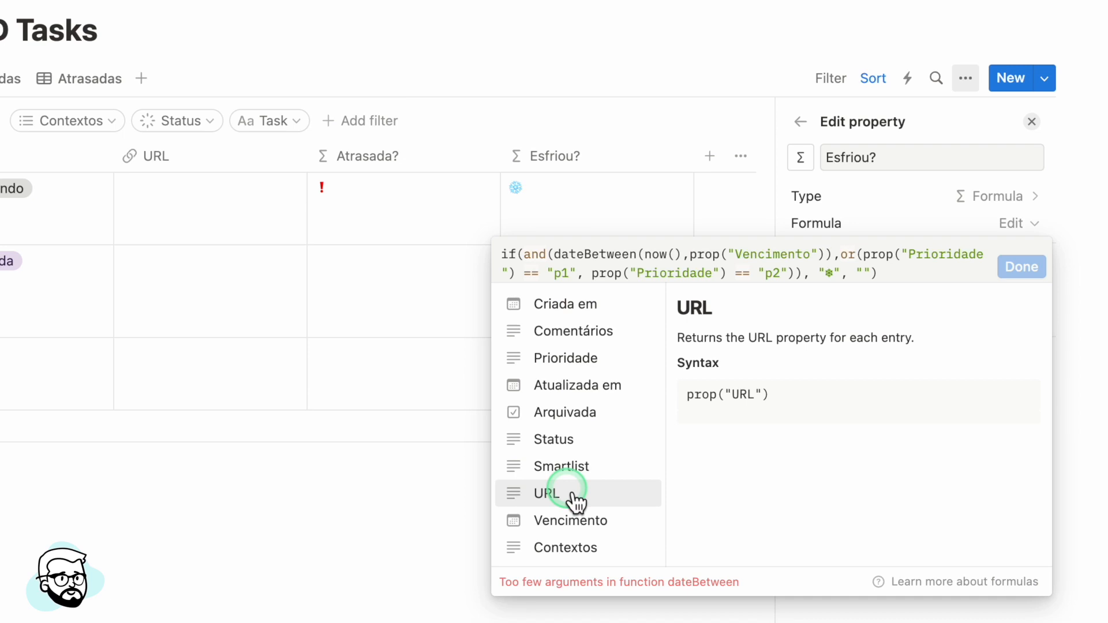
text(,"days)
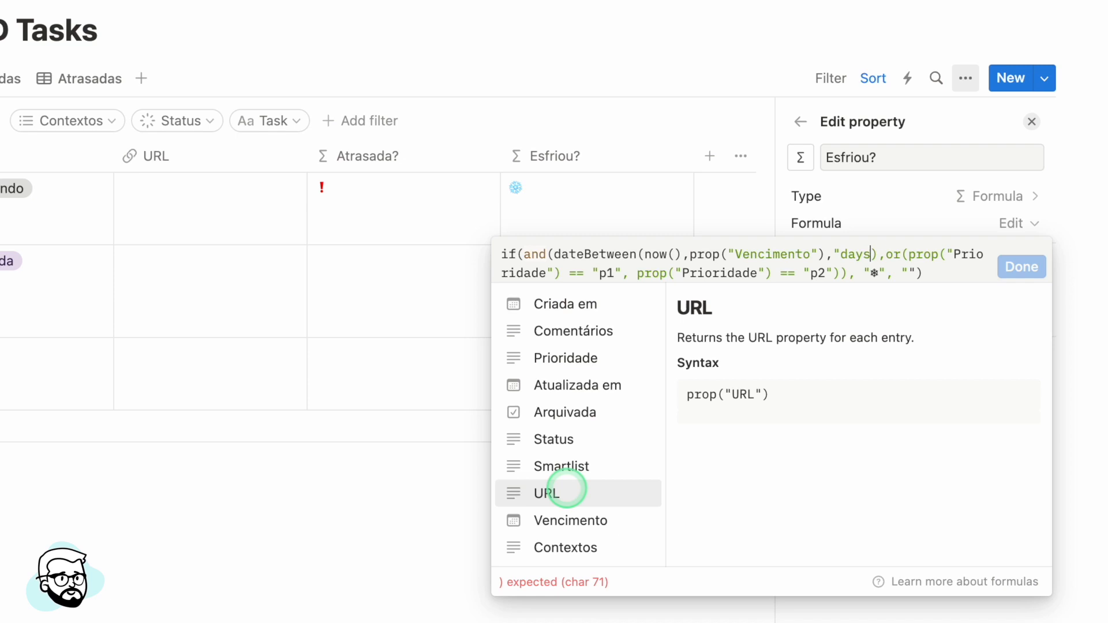
text(")>15)
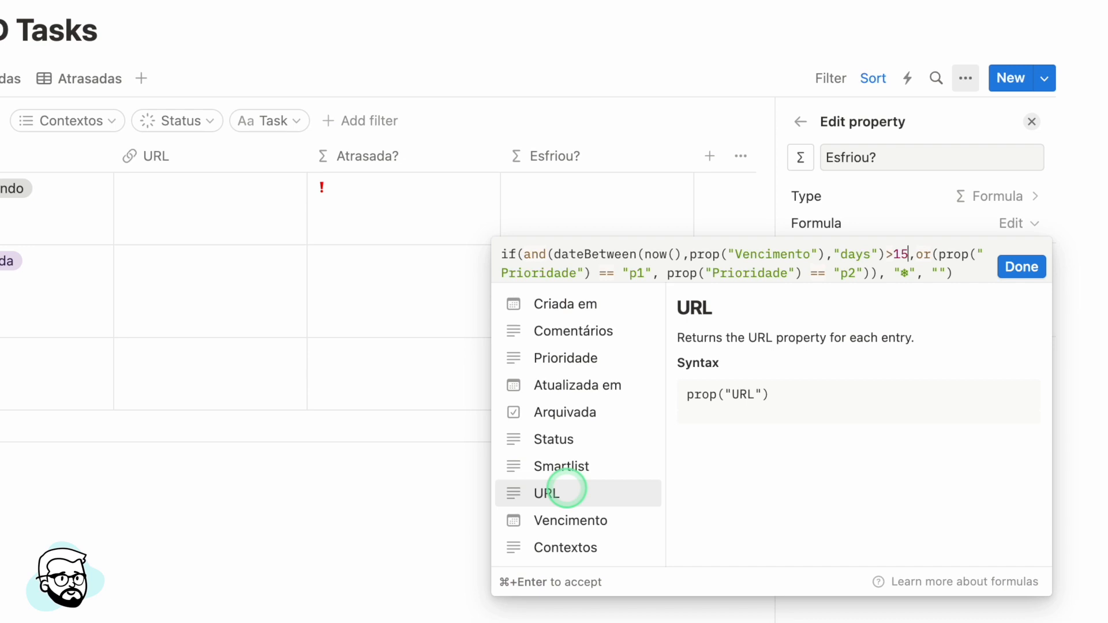
Review the dateBetween condition on Vencimento and save the "Esfriou?" formula.
double_click(855, 254)
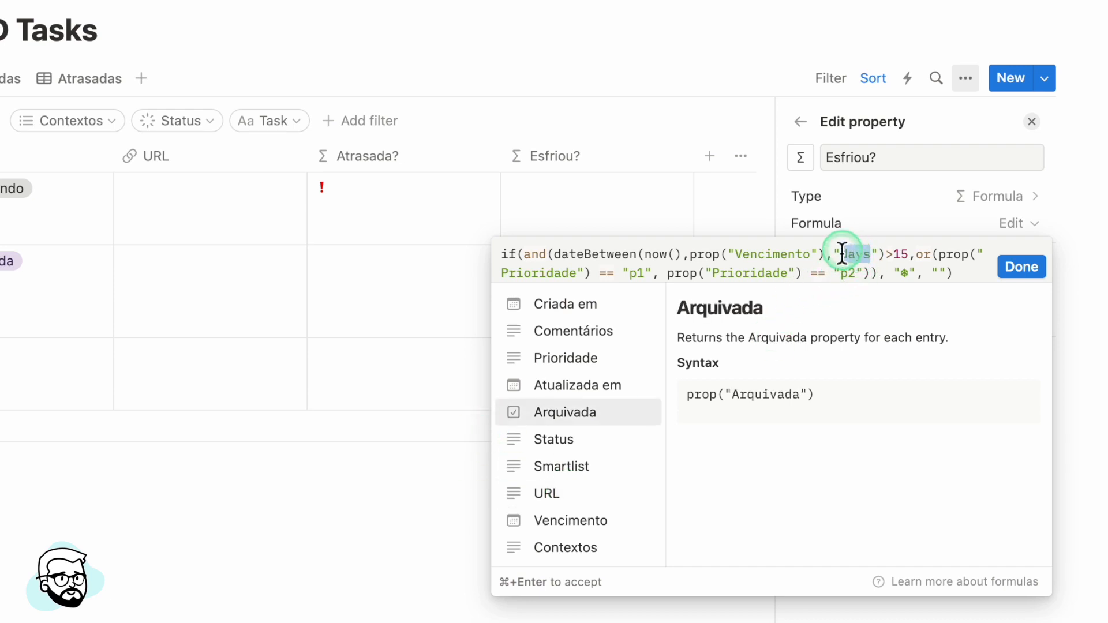
drag(691, 257, 826, 257)
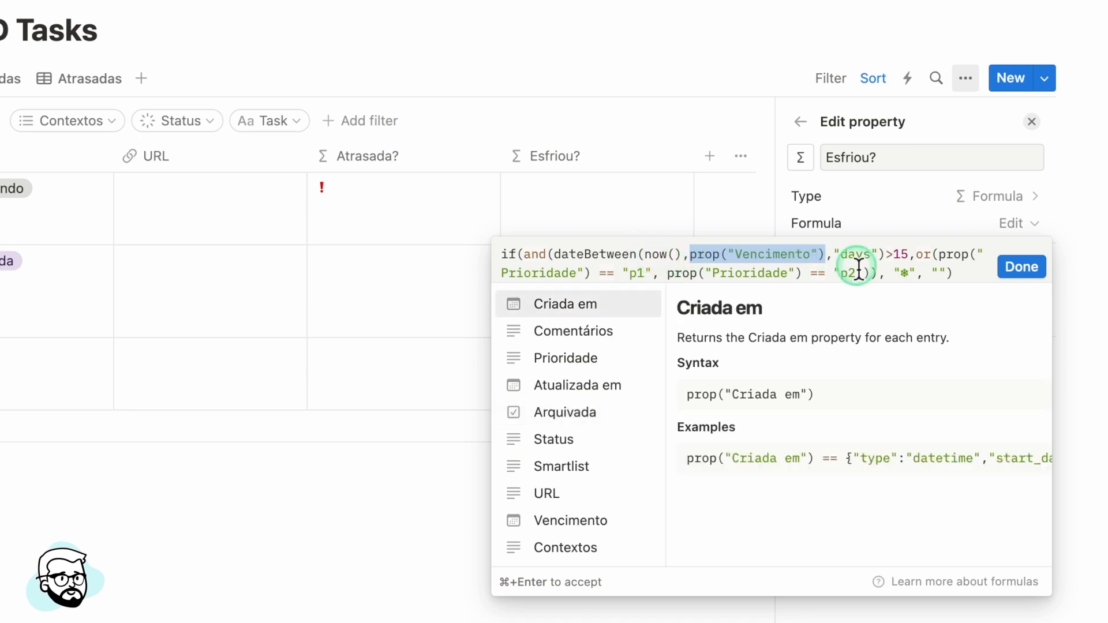
click(909, 254)
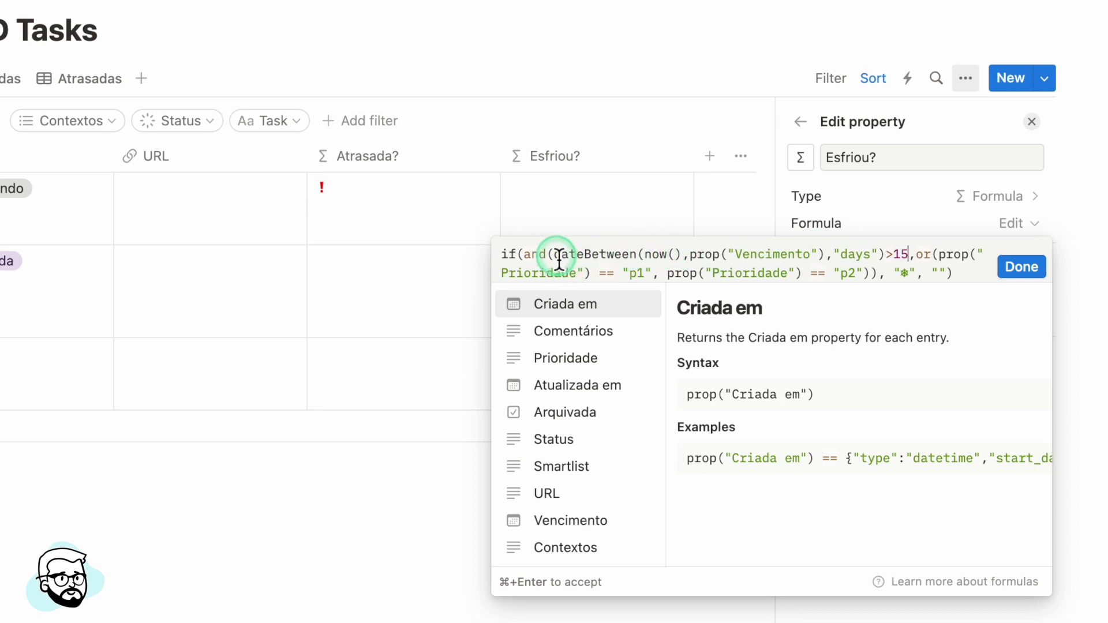
drag(555, 255, 914, 254)
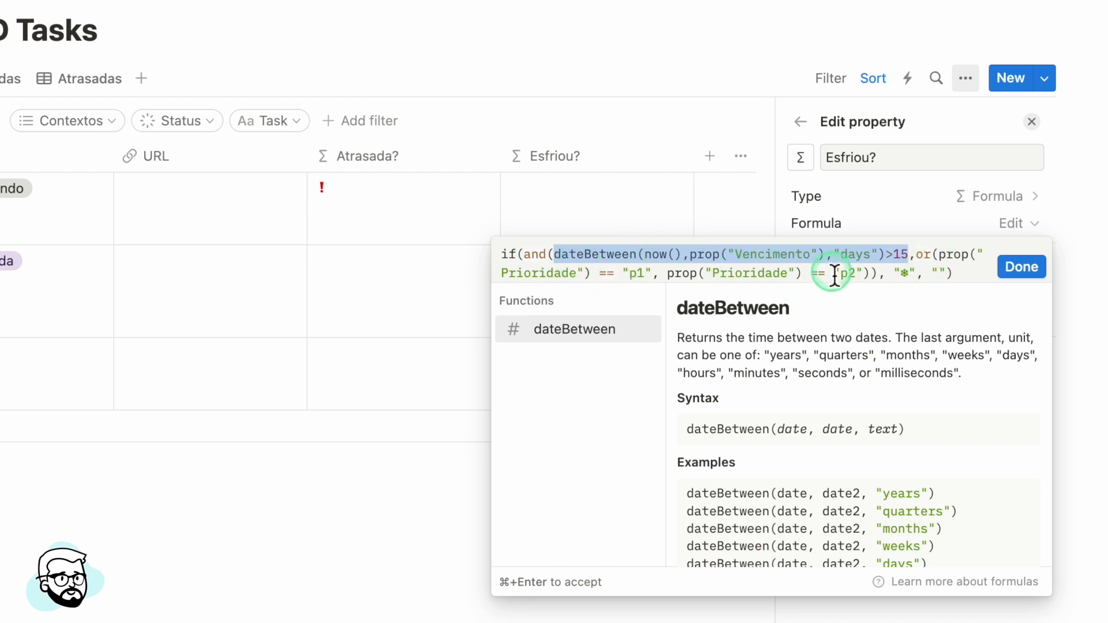
click(1022, 268)
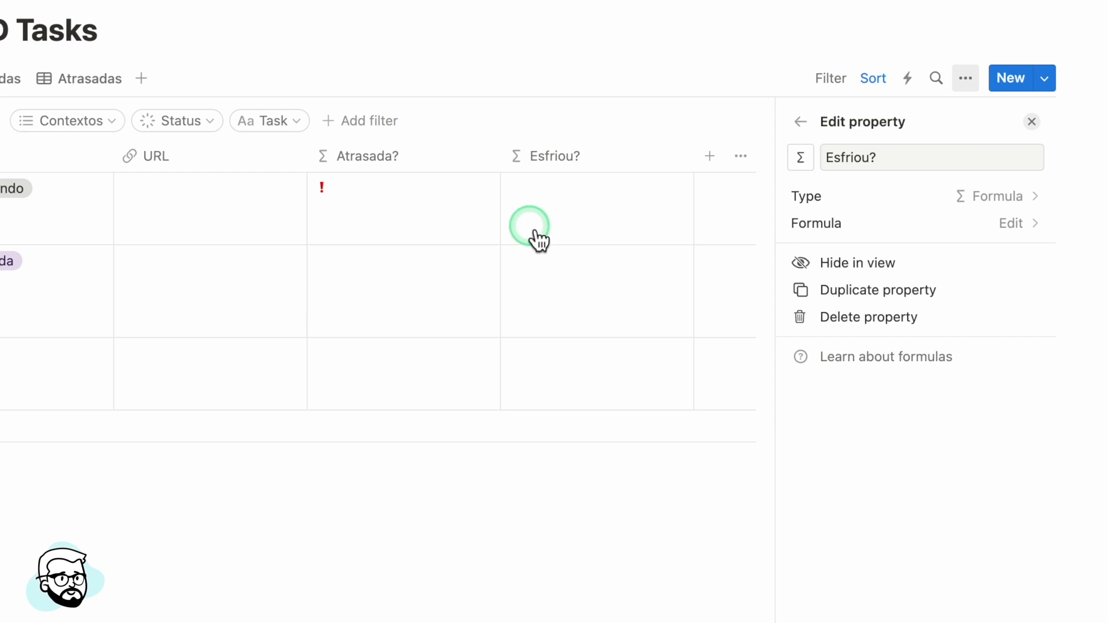
Set the Vencimento of the p1 task due 29/08/2023 to 02/08/2023 and check its "Esfriou?" value.
scroll(403, 240, left, 15)
scroll(398, 240, left, 10)
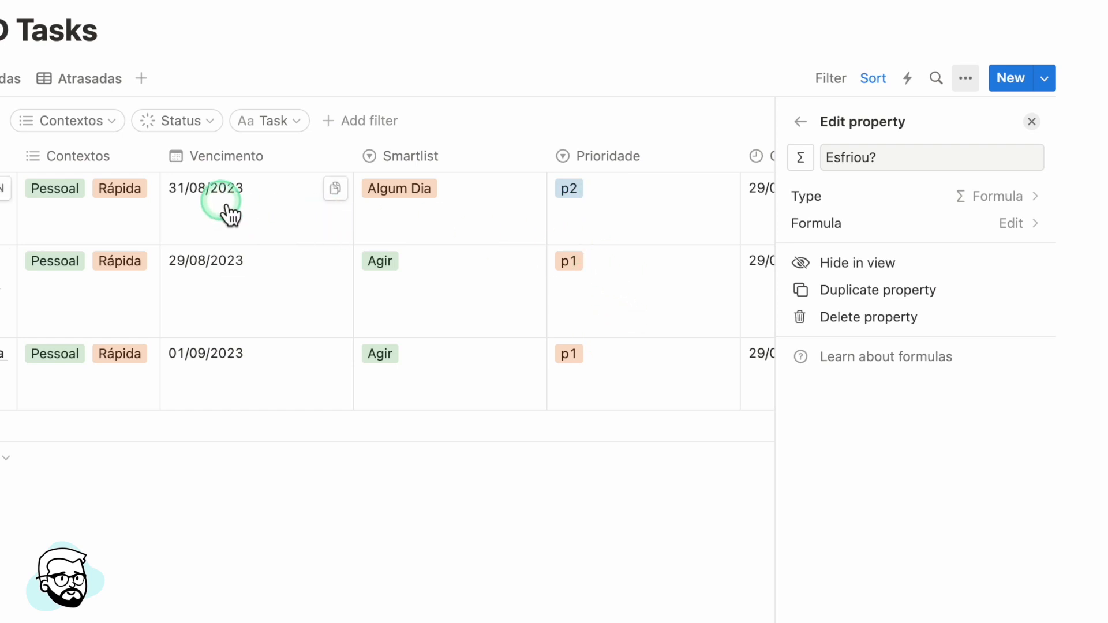
click(240, 298)
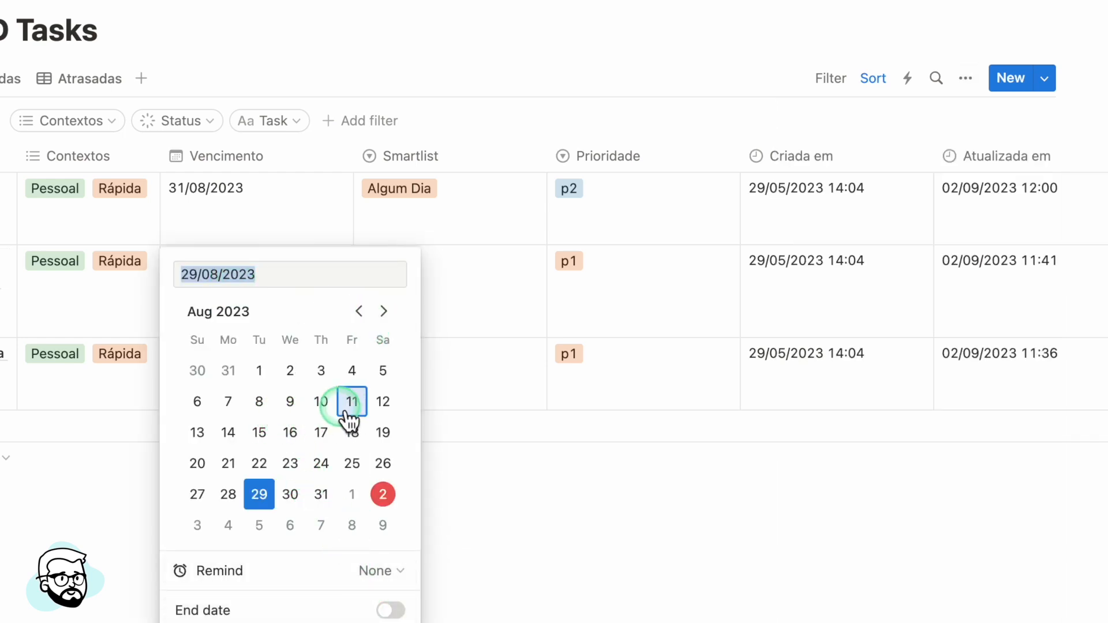
click(290, 372)
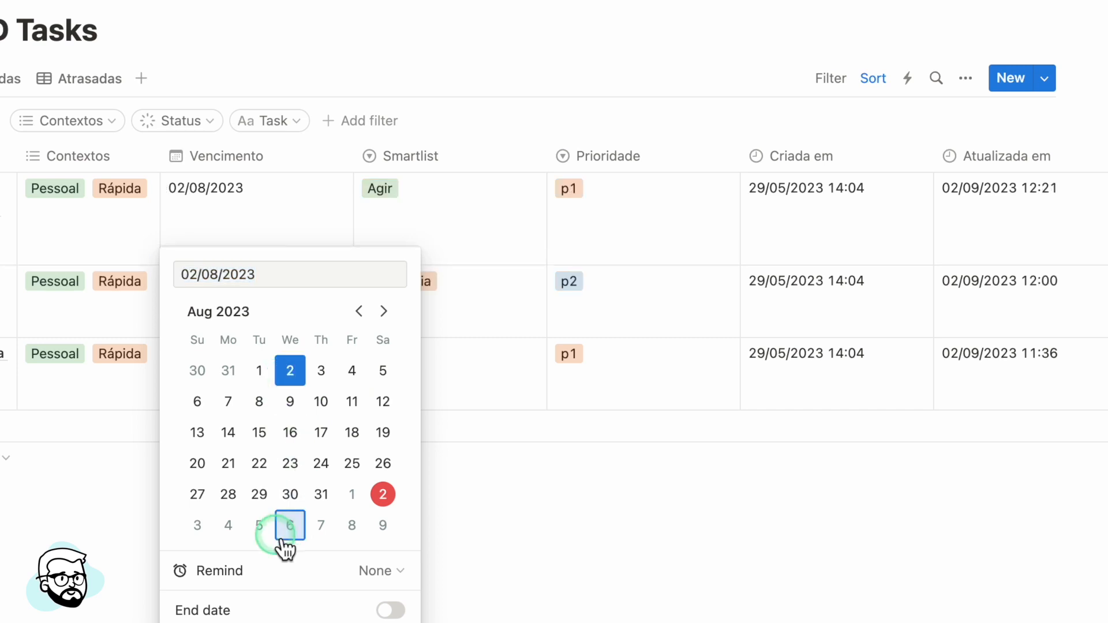
click(491, 64)
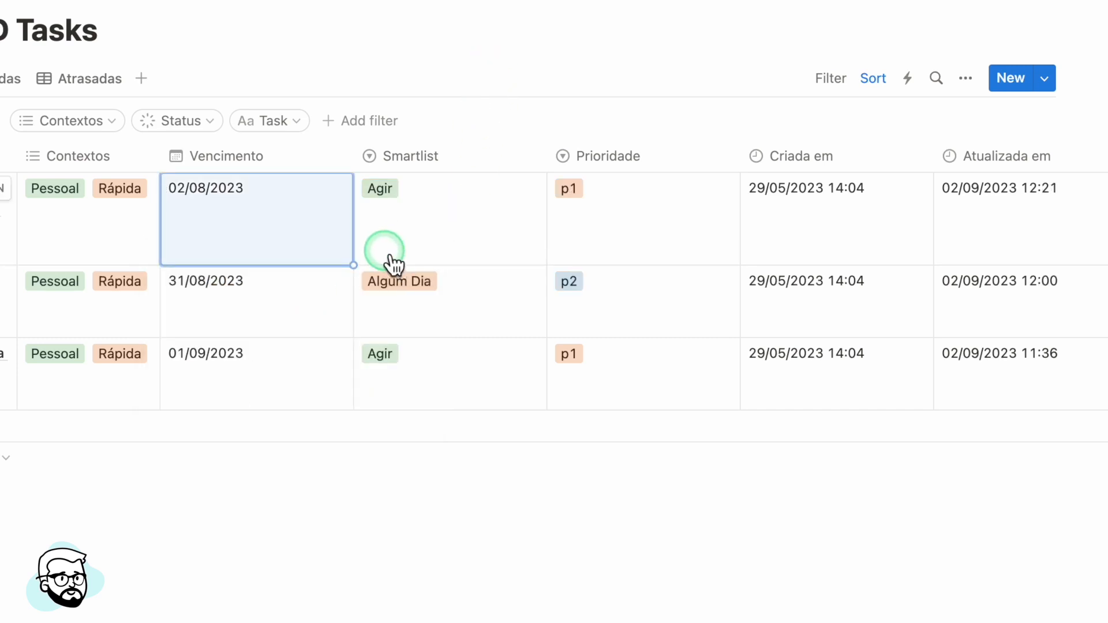
scroll(383, 252, right, 1)
scroll(261, 225, right, 10)
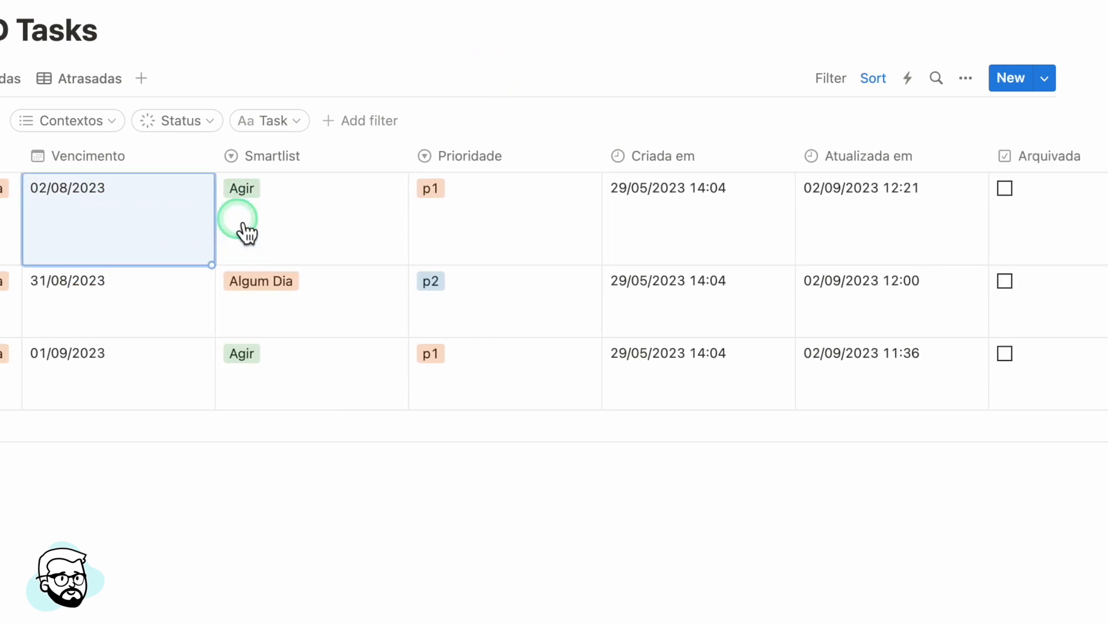
scroll(251, 234, right, 8)
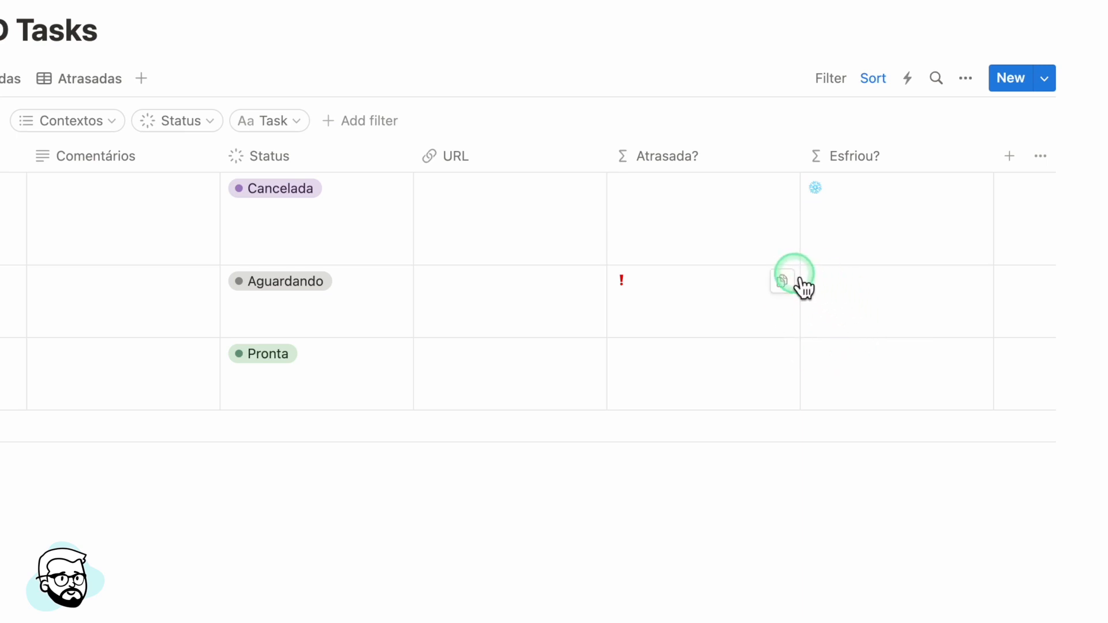
Set Vencimento to 02/08/2023 for the p2 task and 09/08/2023 for the remaining p1 task, and check the "Esfriou?" column.
scroll(797, 286, left, 15)
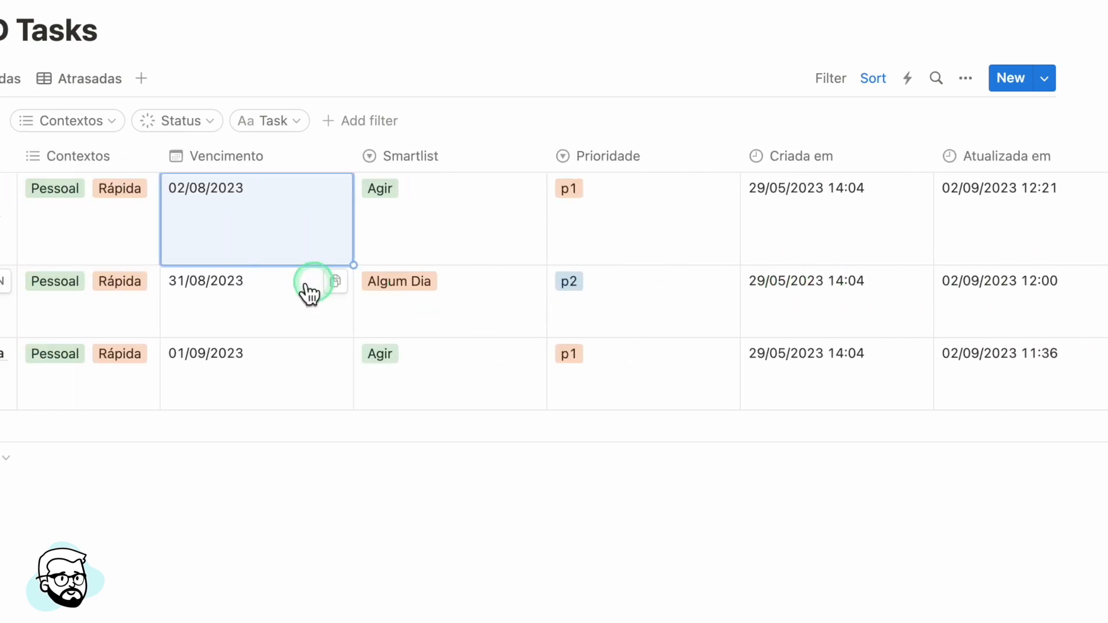
click(249, 303)
click(291, 381)
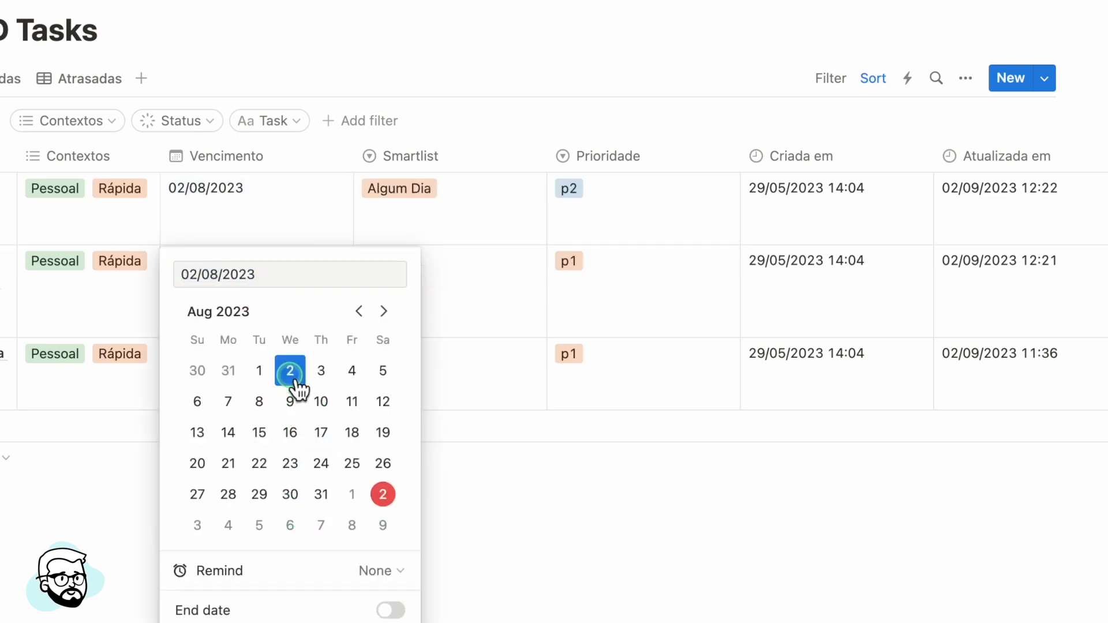
click(280, 205)
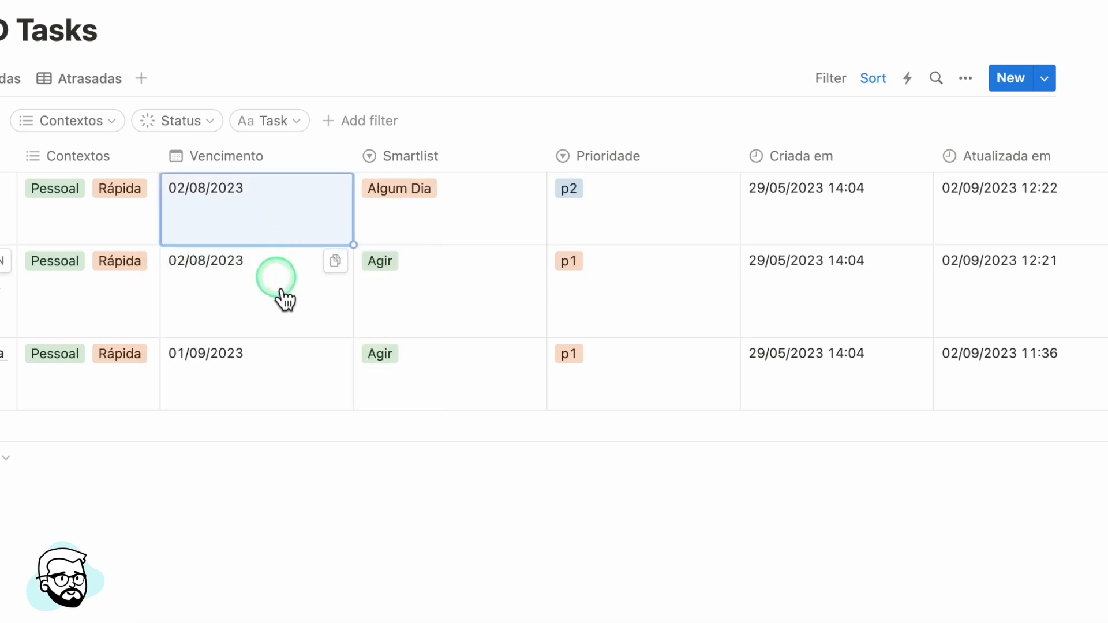
click(265, 376)
click(359, 311)
click(290, 403)
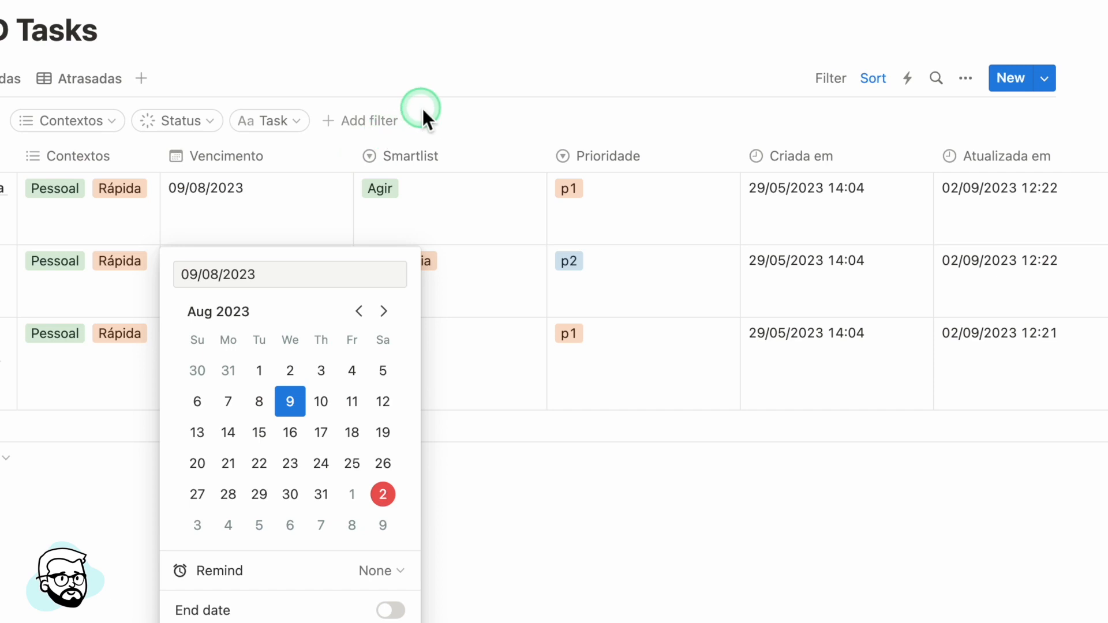
click(476, 64)
scroll(426, 285, right, 10)
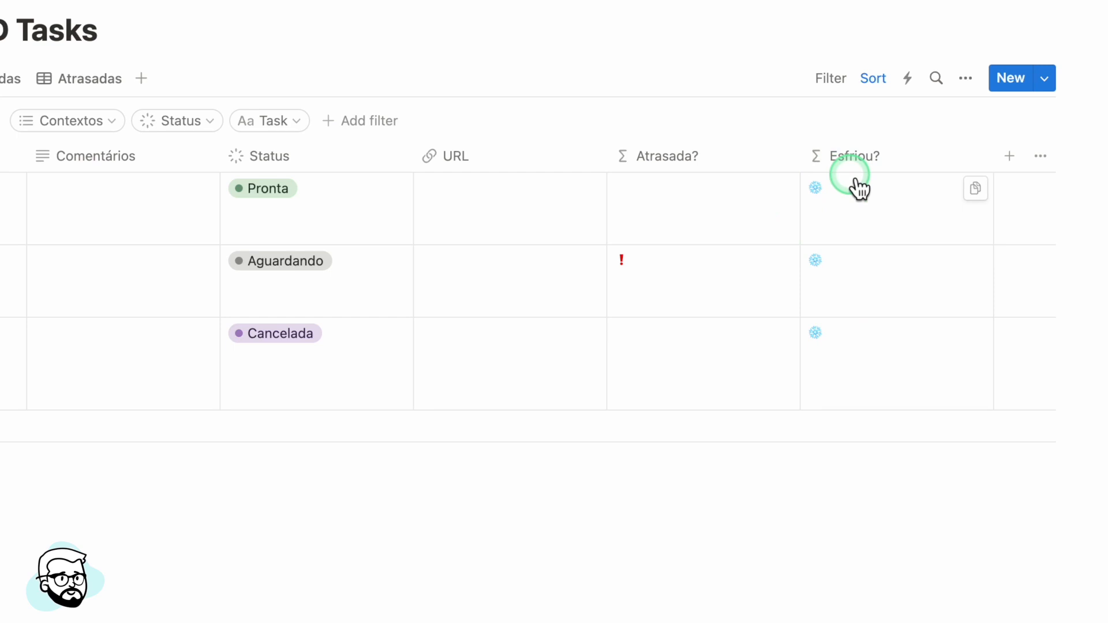
Reopen the "Esfriou?" formula and examine its dateBetween condition and its or condition on Prioridade.
click(883, 164)
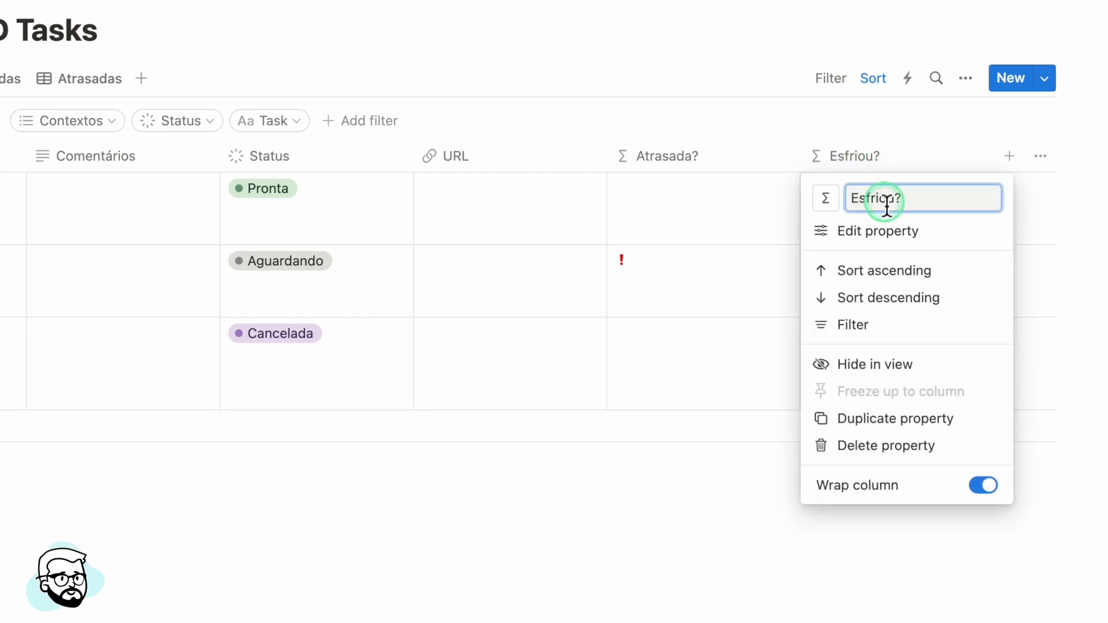
click(887, 234)
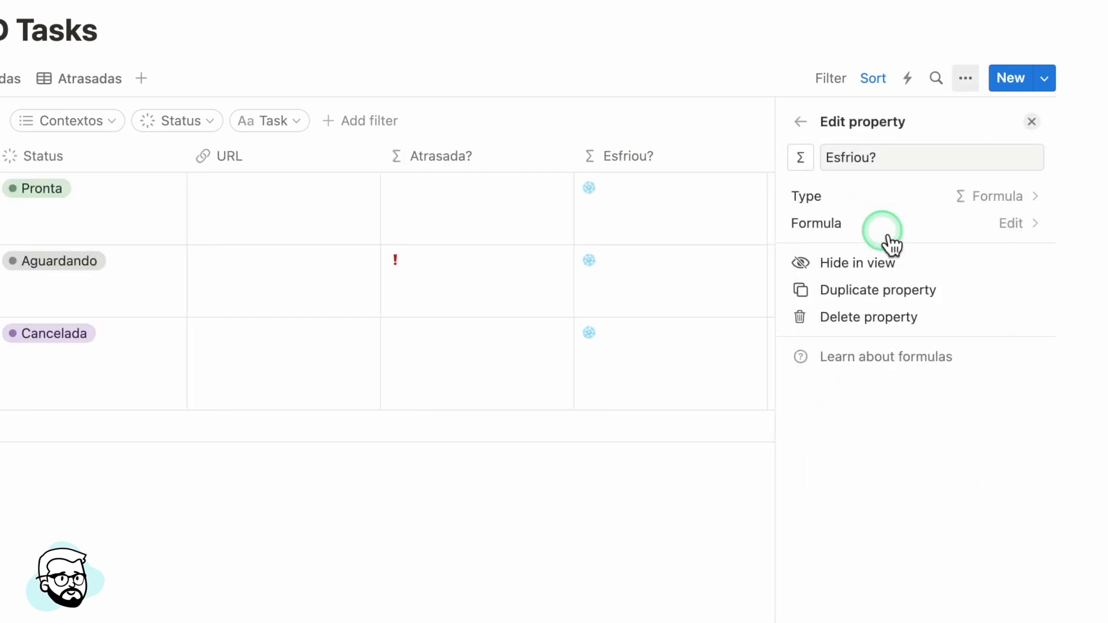
click(860, 224)
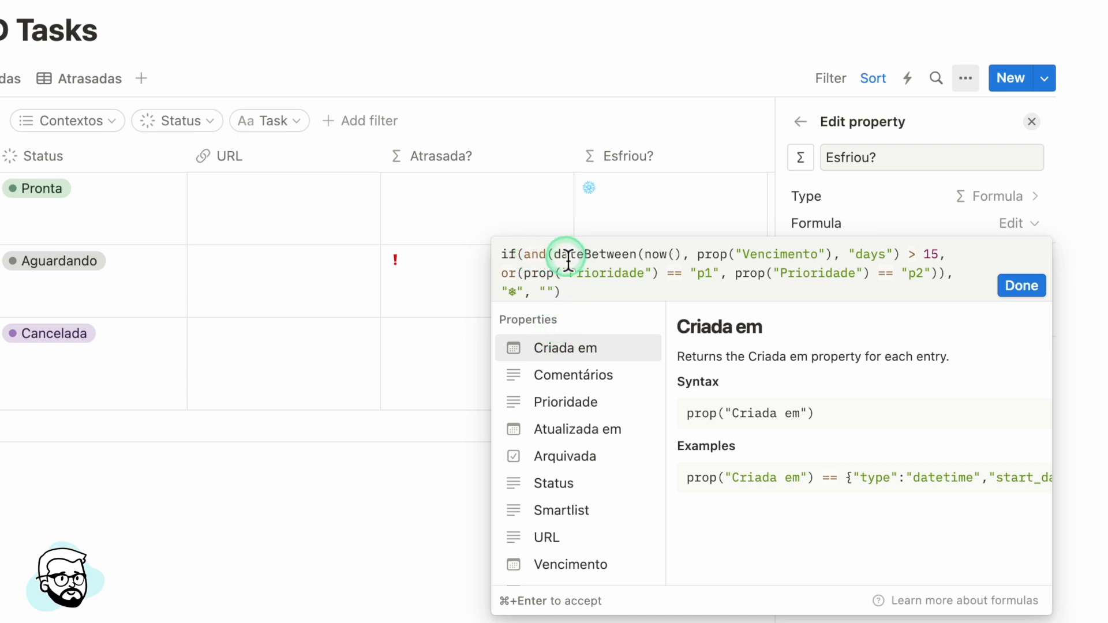
drag(554, 258, 942, 254)
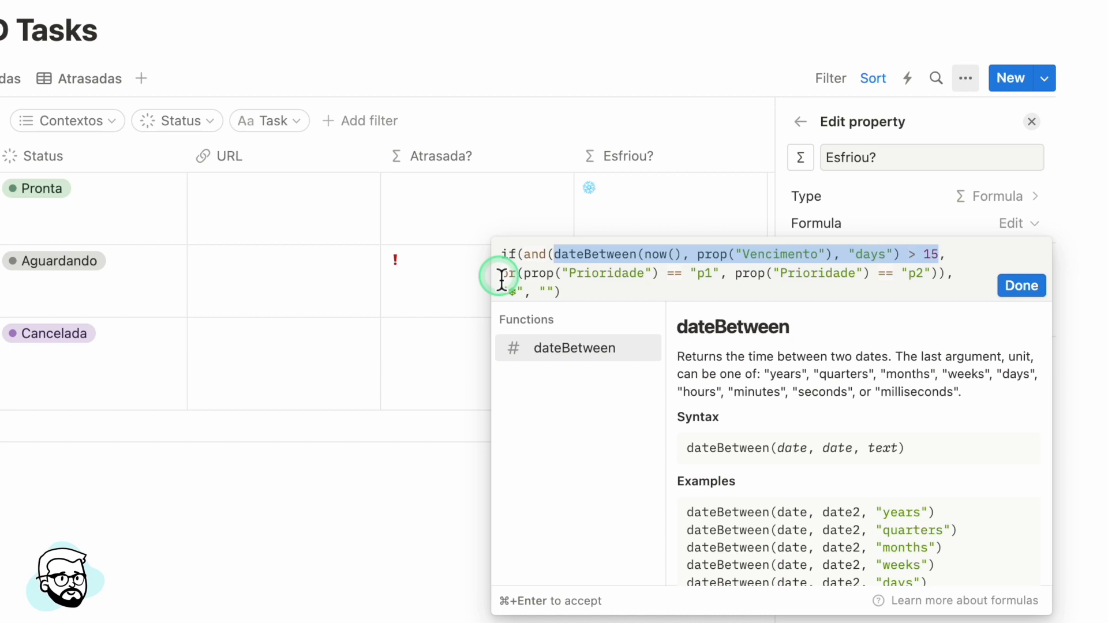
drag(501, 280, 939, 275)
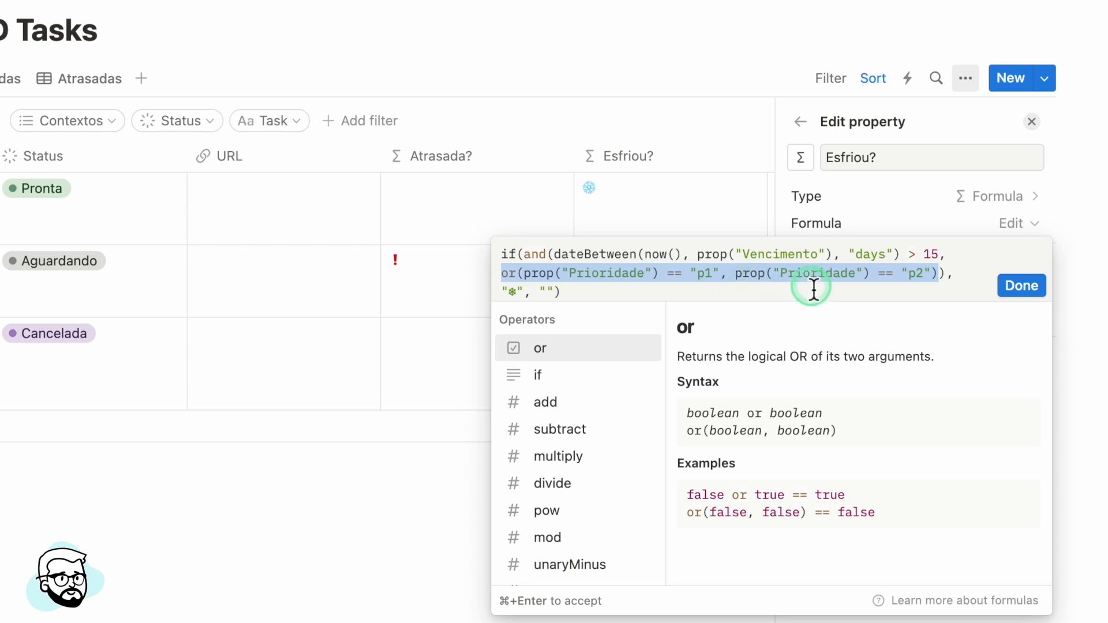
click(739, 273)
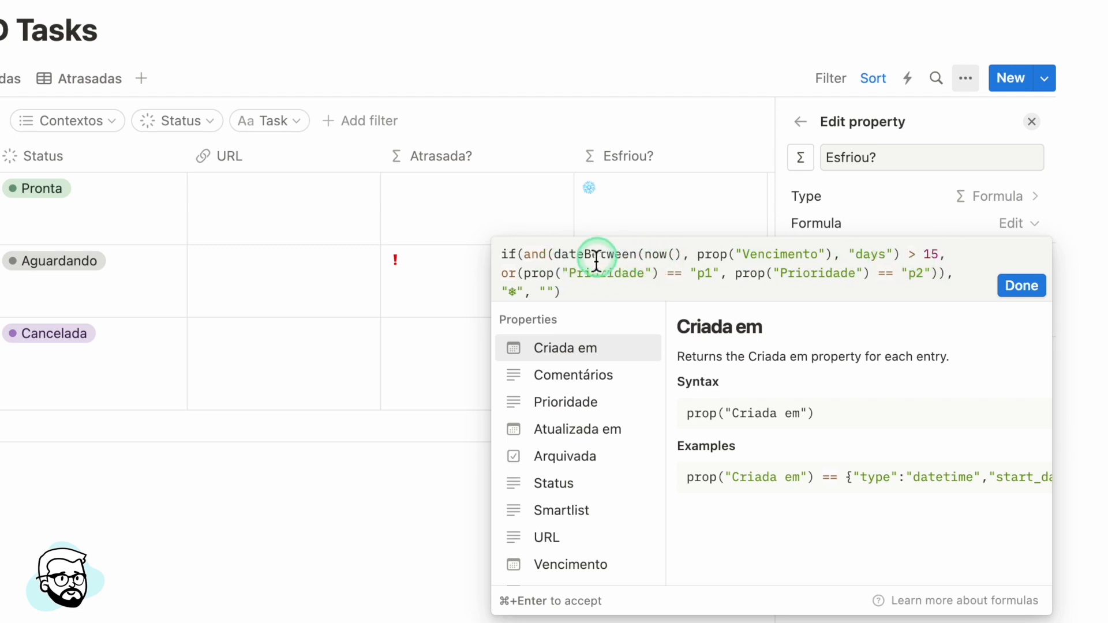
Wrap the existing conditions of the "Esfriou?" formula in an outer and(...), with a comma before the inner and for a new first argument.
click(554, 255)
text(and()
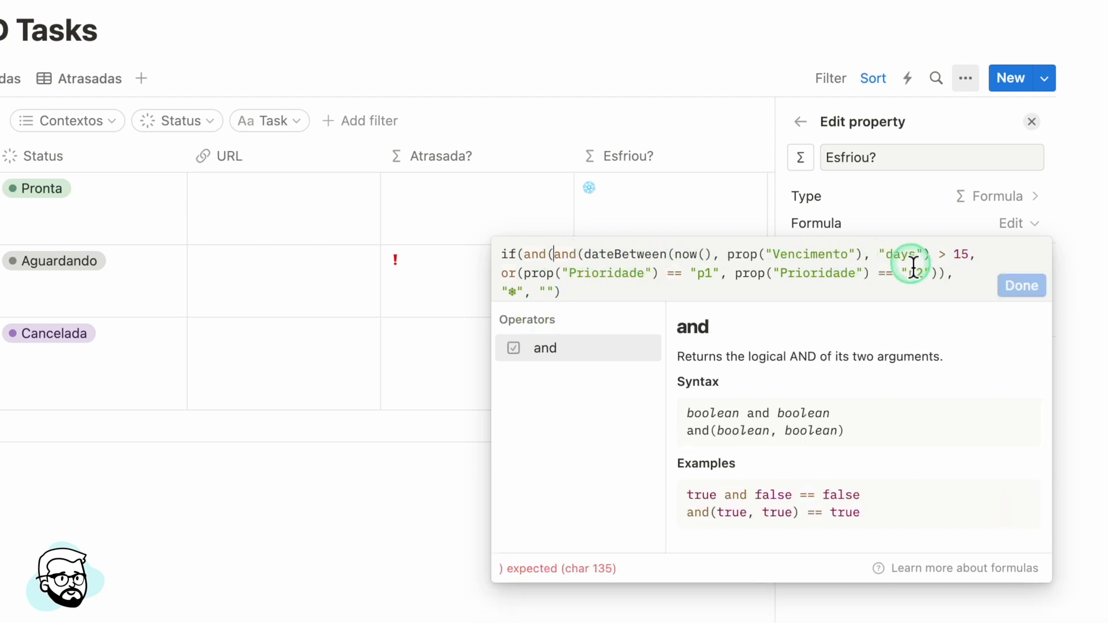
click(945, 273)
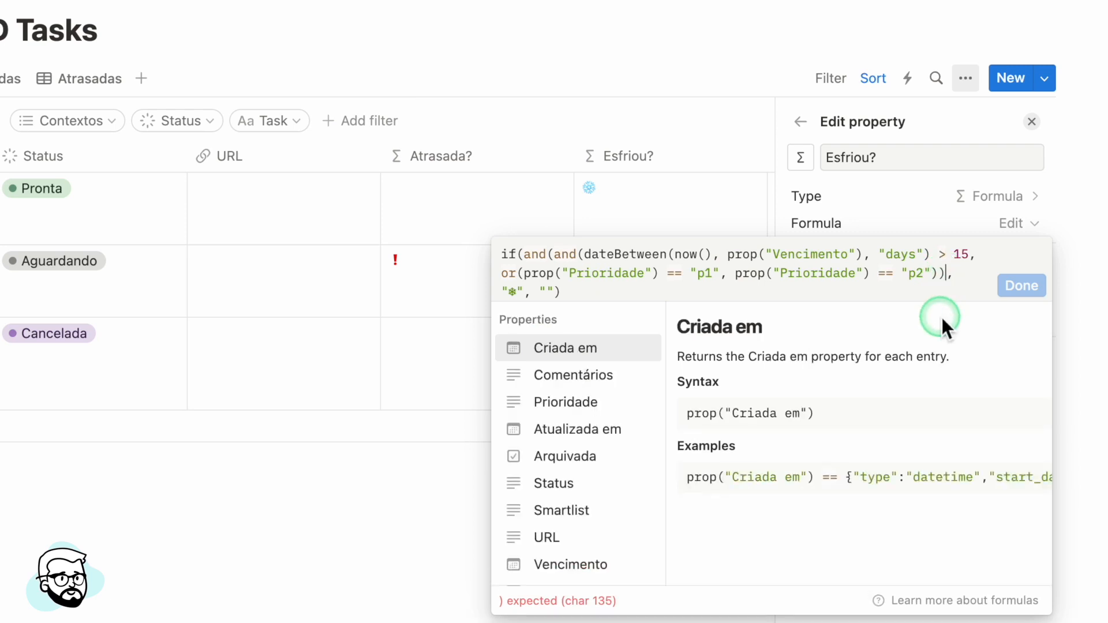
text())
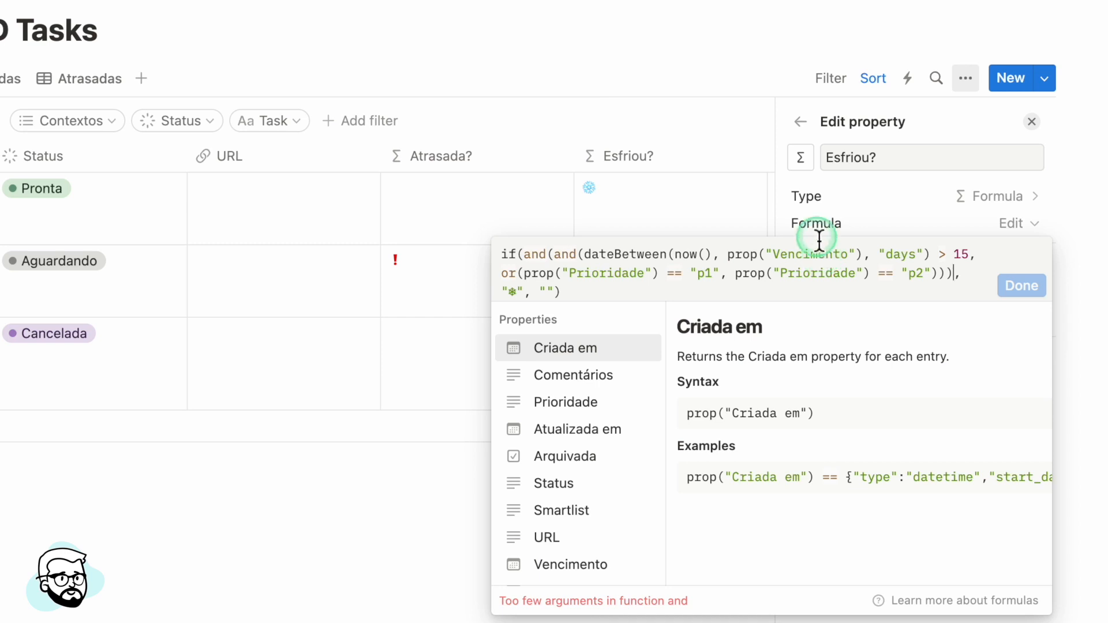
click(540, 255)
click(554, 255)
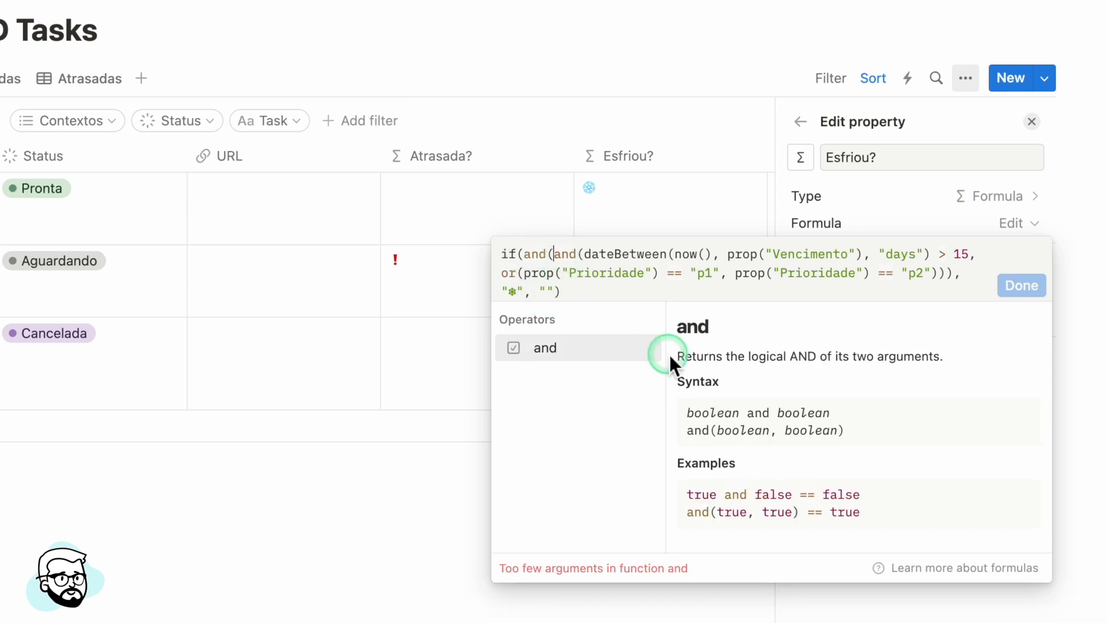
text(,)
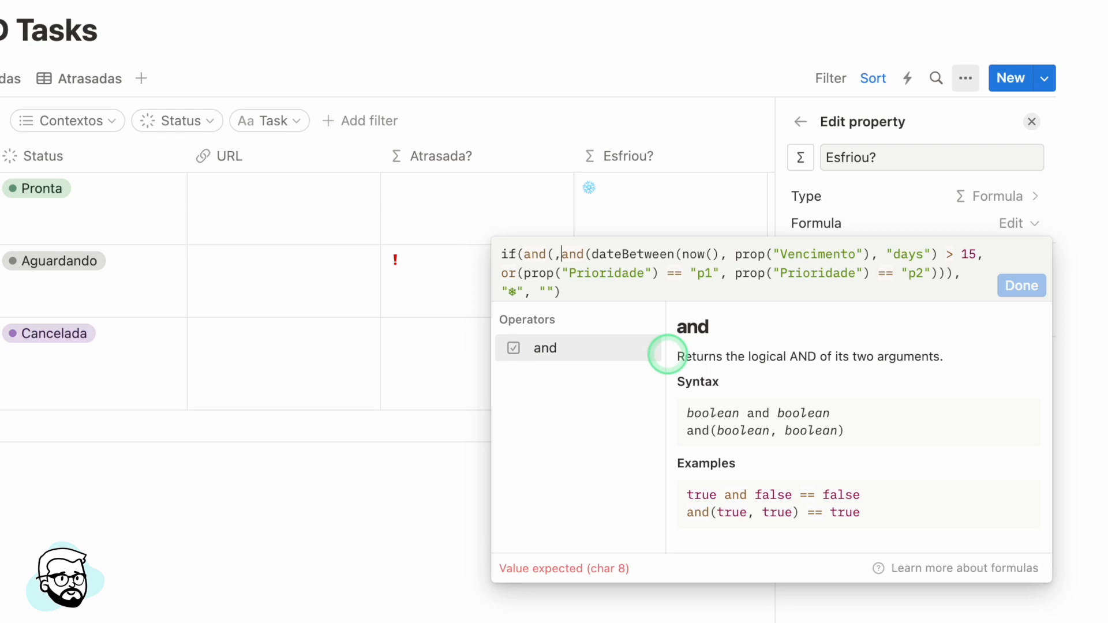
Insert not or(prop("Status") == "Pronta", prop("Status") == "Cancelada") as the outer and's first condition, review it and save the formula.
click(636, 251)
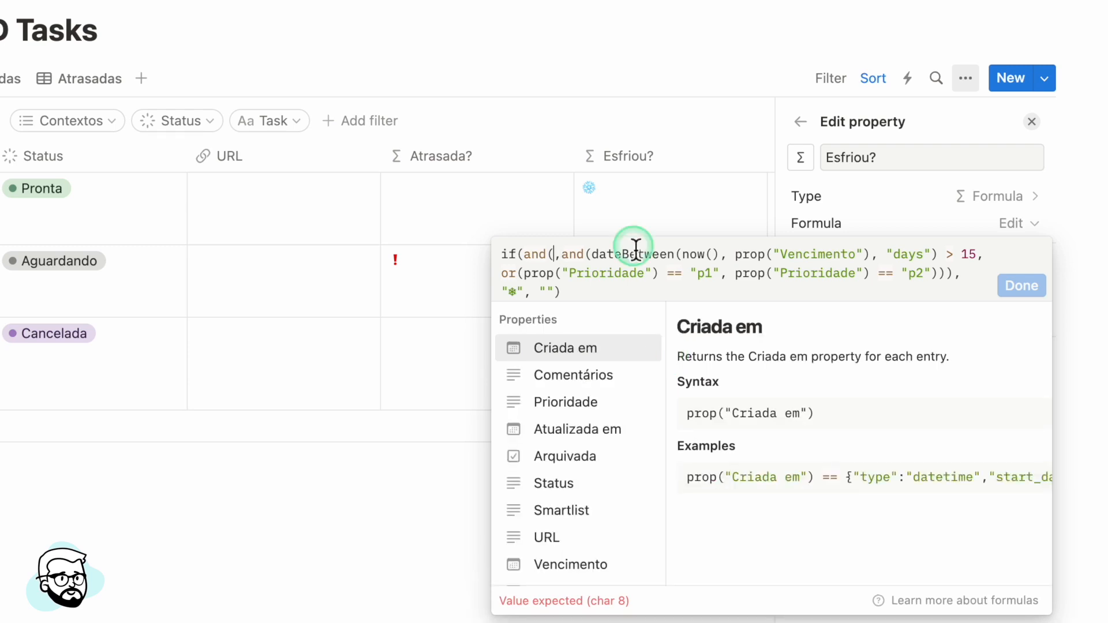
text(not or(prop("Status") == "Pronta", prop("Status") == "Cancelada"))
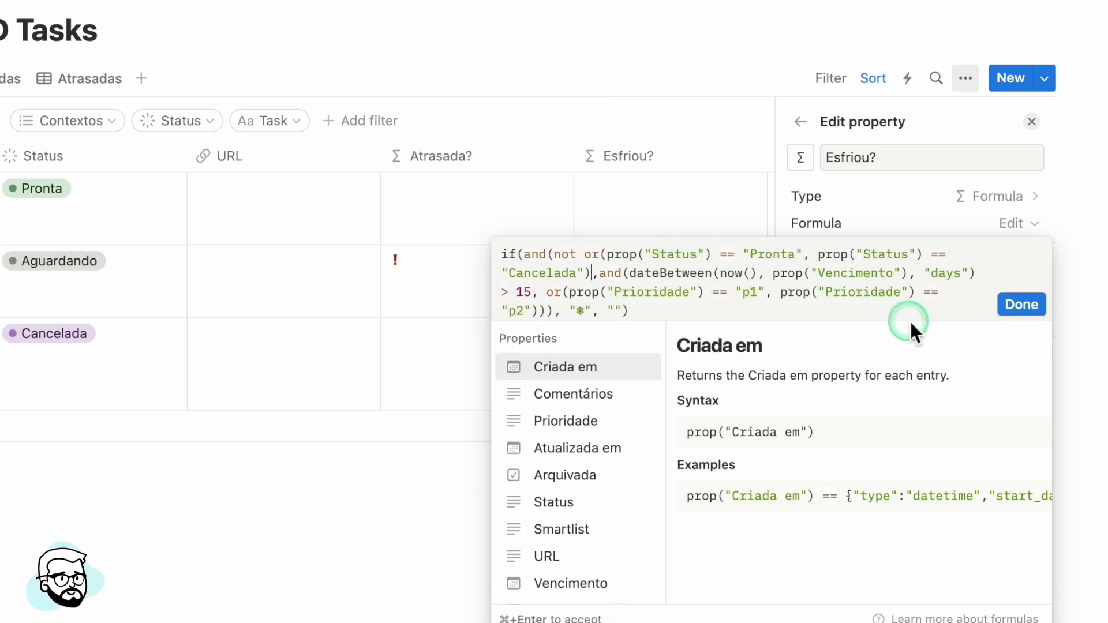
click(653, 271)
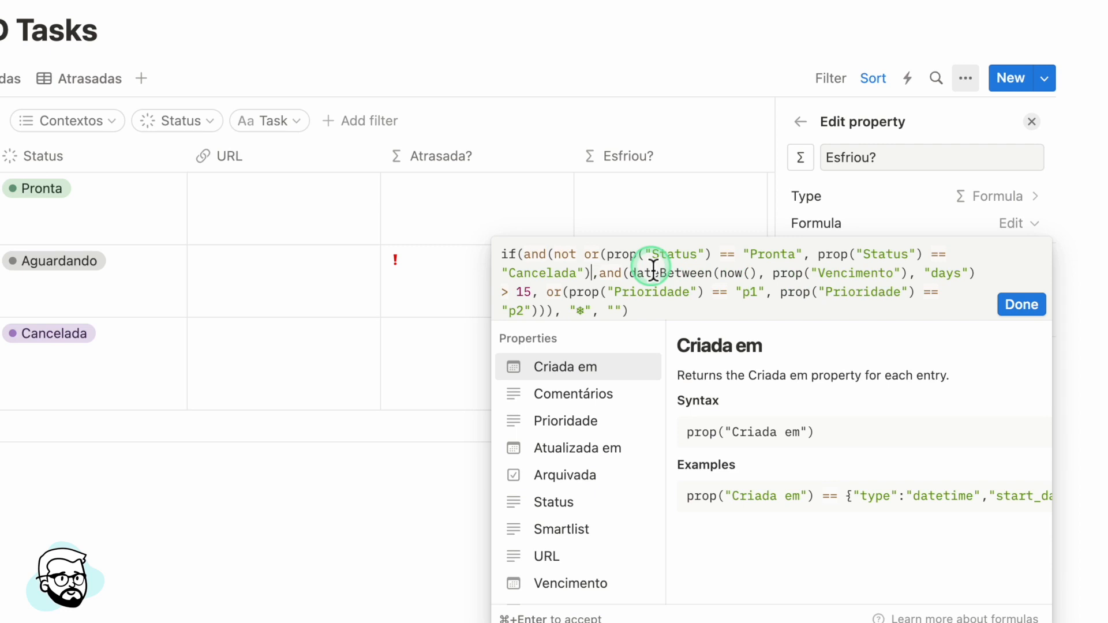
click(592, 261)
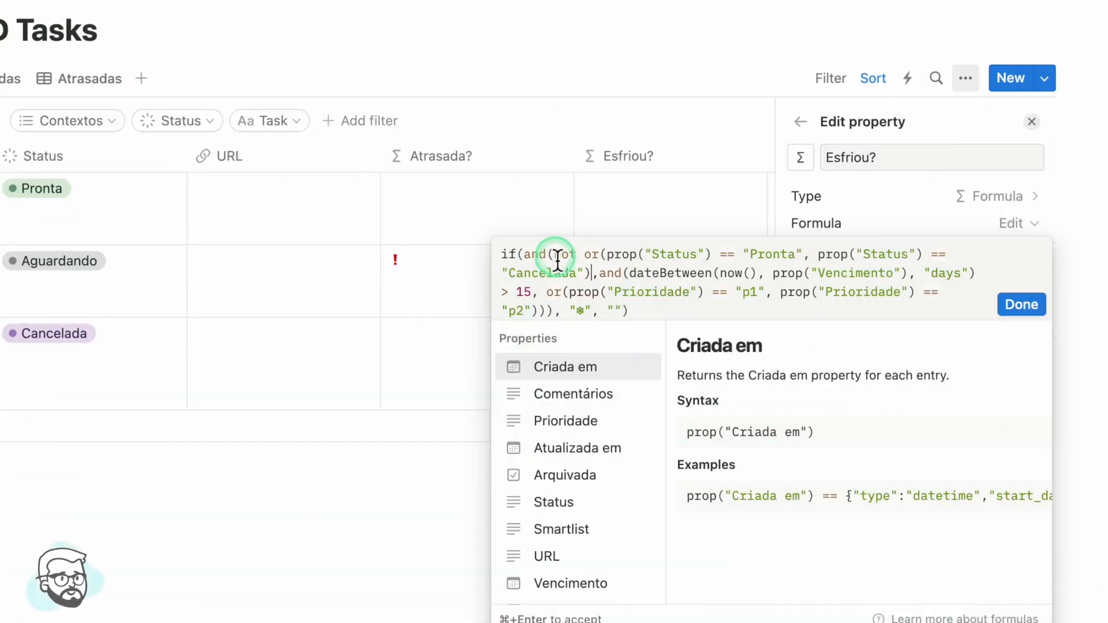
drag(558, 261, 592, 276)
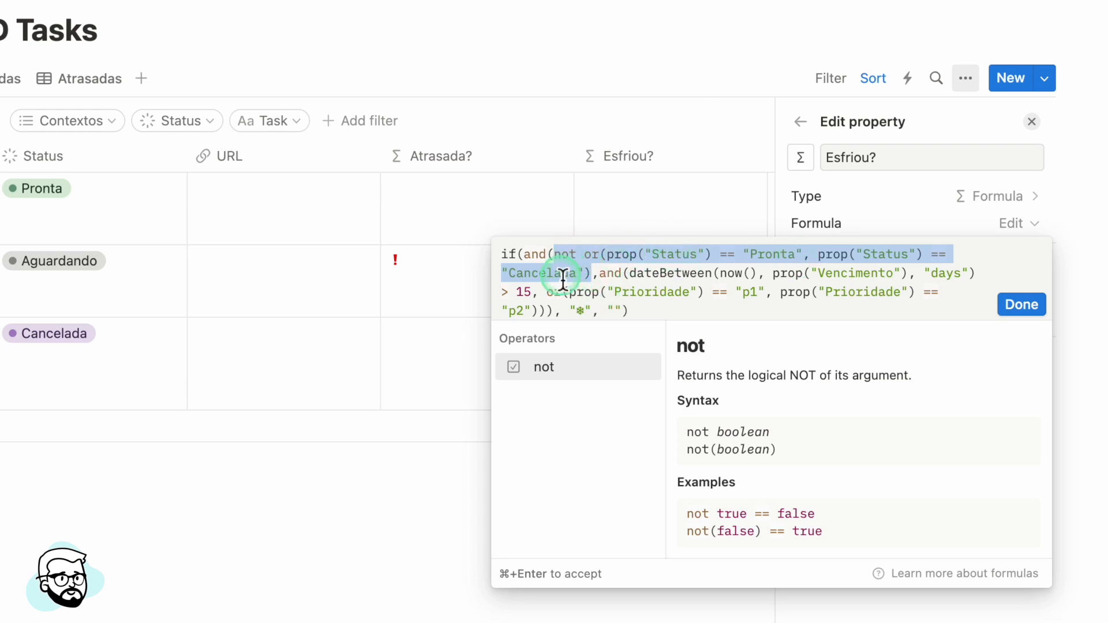
click(1023, 306)
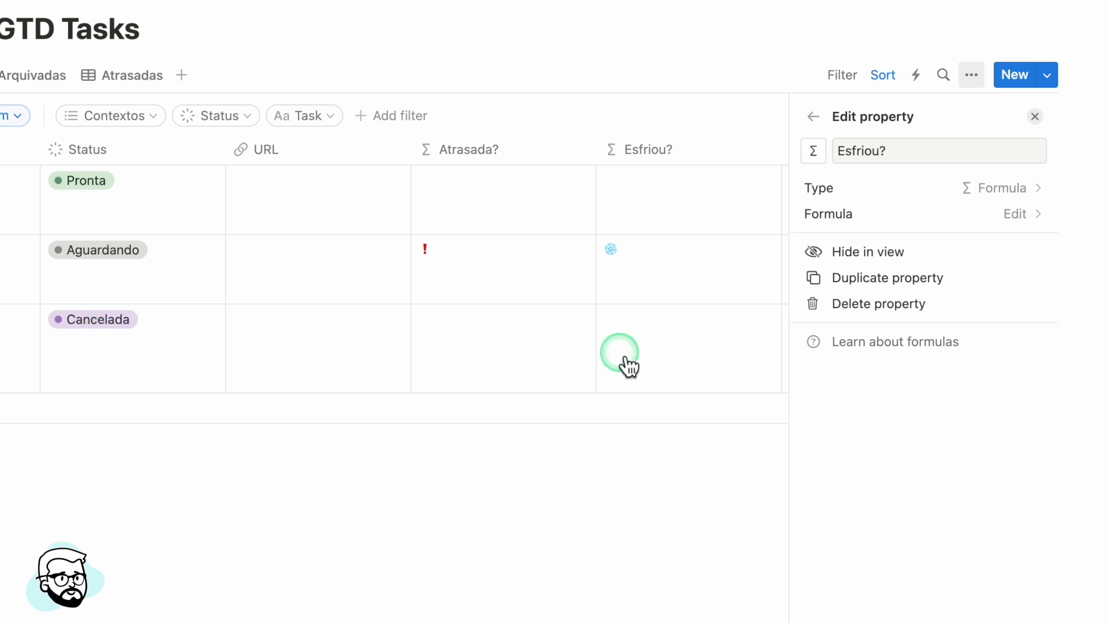
Change the Status of the Pronta task to Aguardando and check its "Esfriou?" value.
click(97, 183)
click(118, 246)
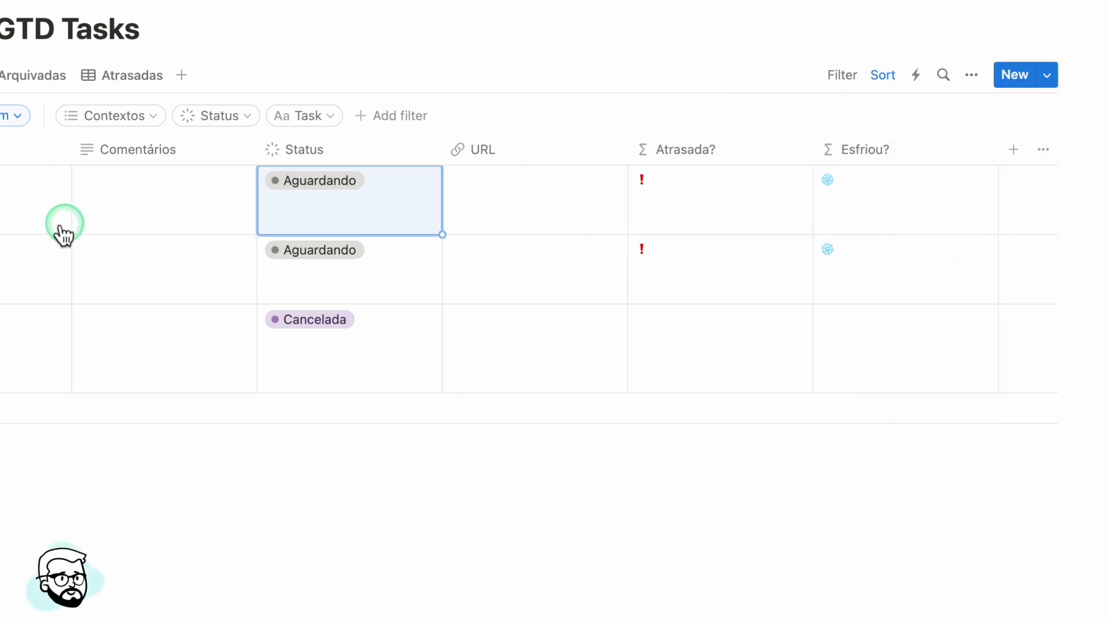
scroll(2, 202, left, 2)
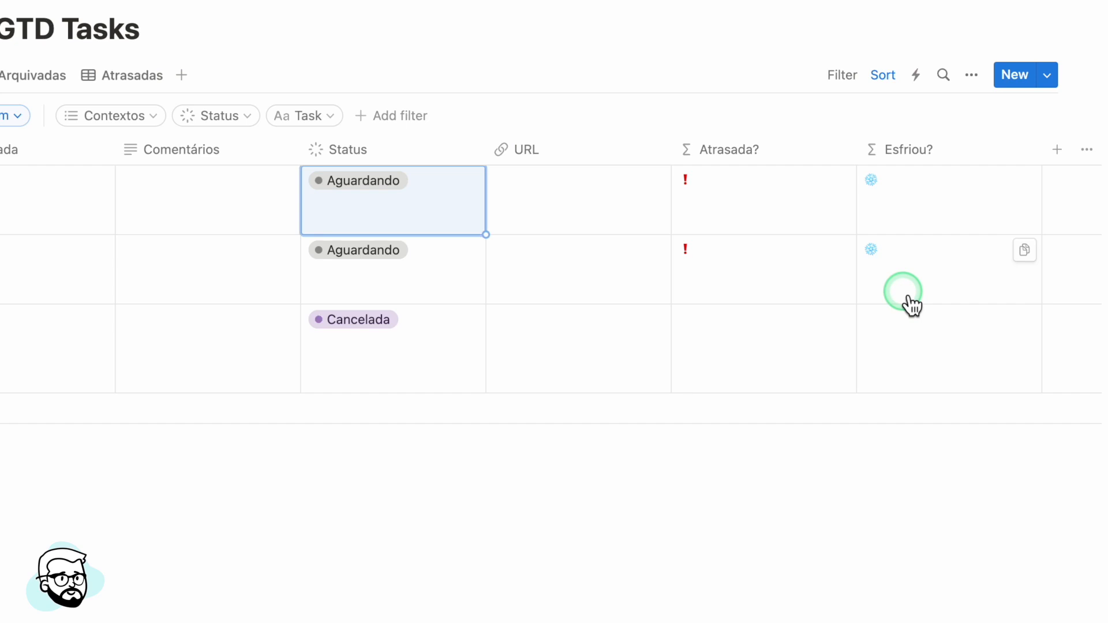
Reopen the "Esfriou?" formula and enclose its whole condition in one more outer and(...).
click(928, 154)
click(950, 225)
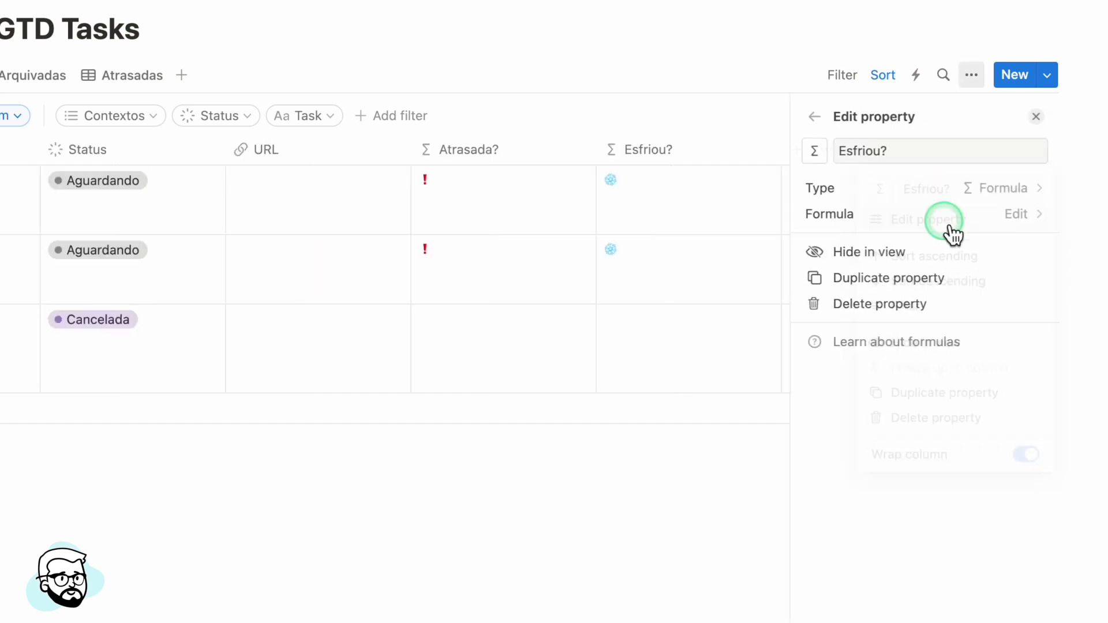
click(647, 258)
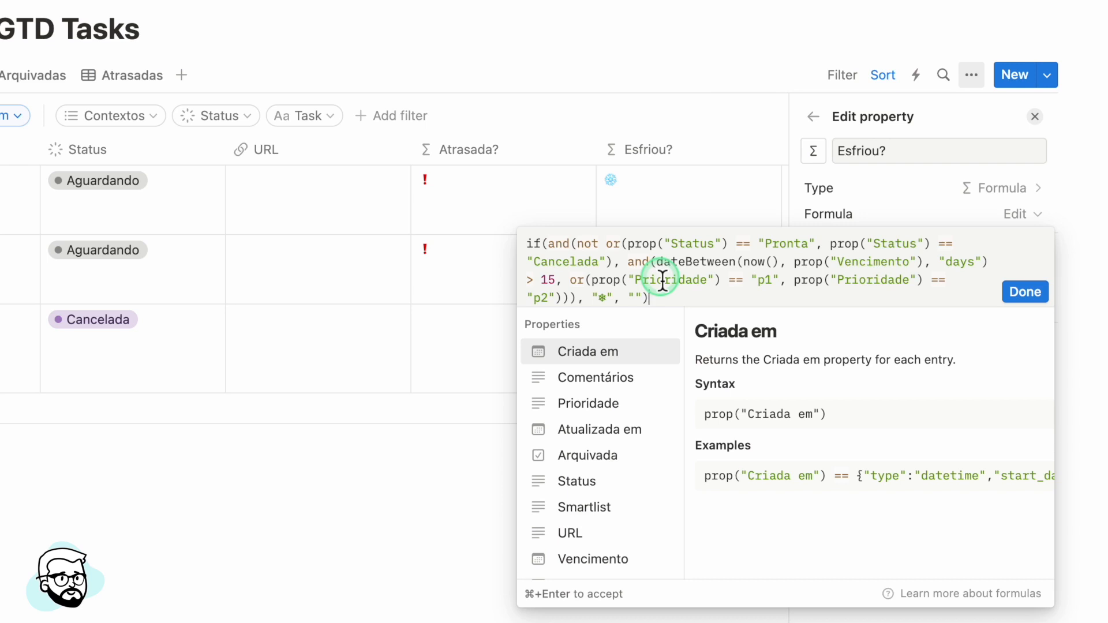
click(546, 245)
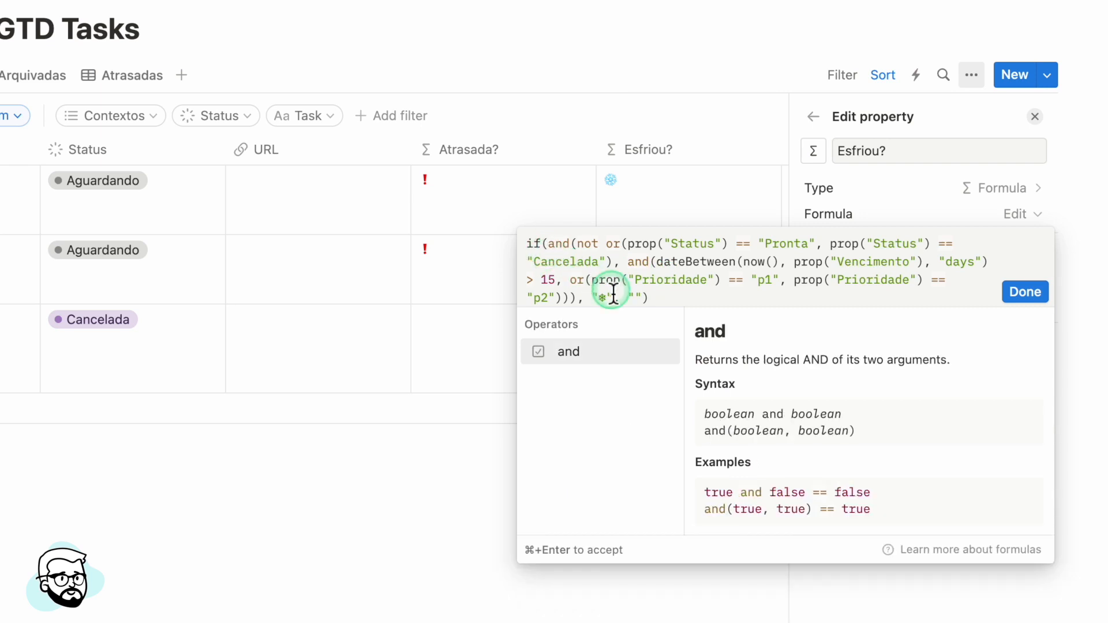
text(and)
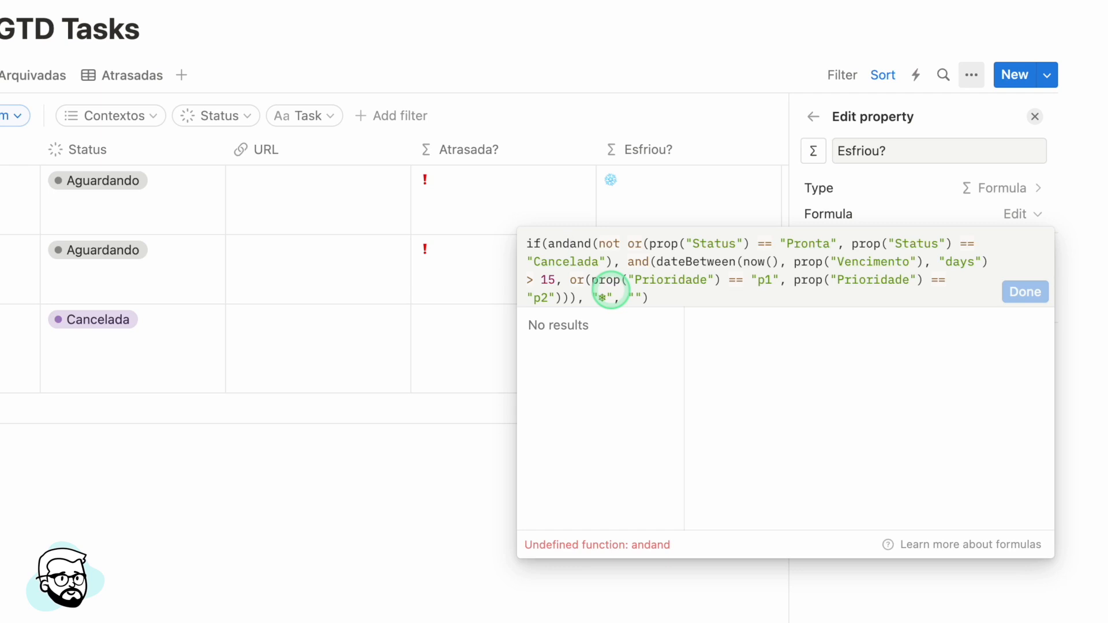
text(()
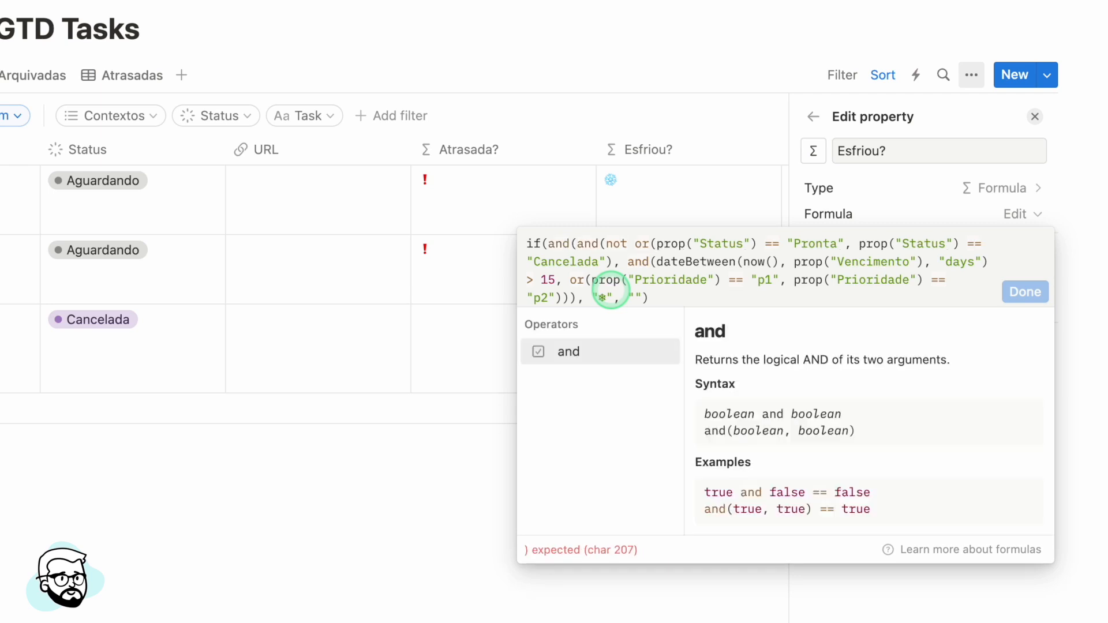
click(577, 298)
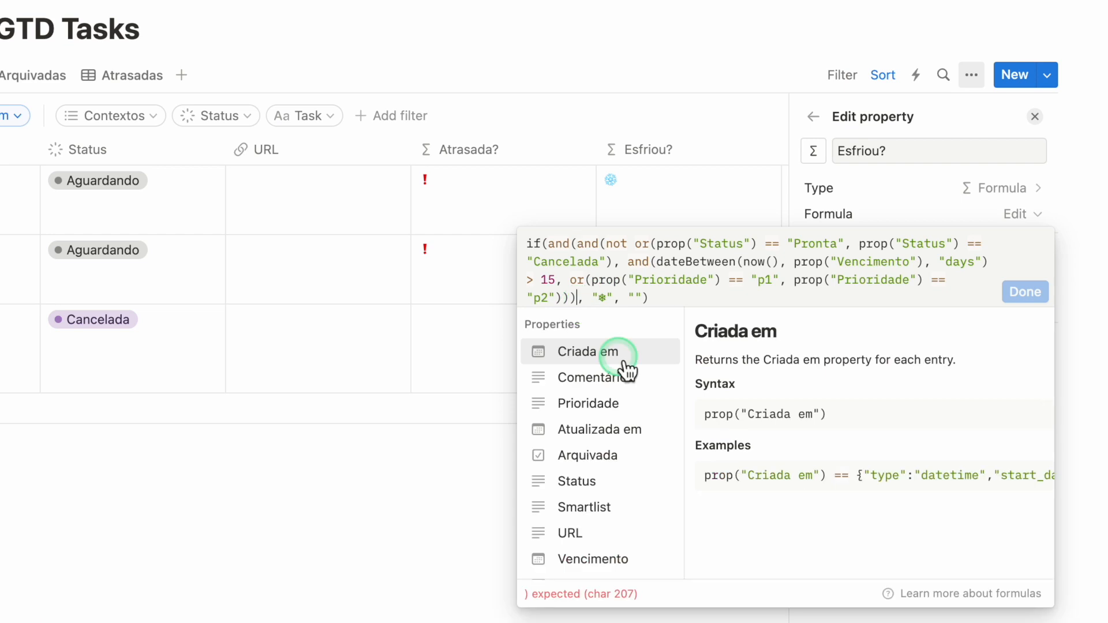
text())
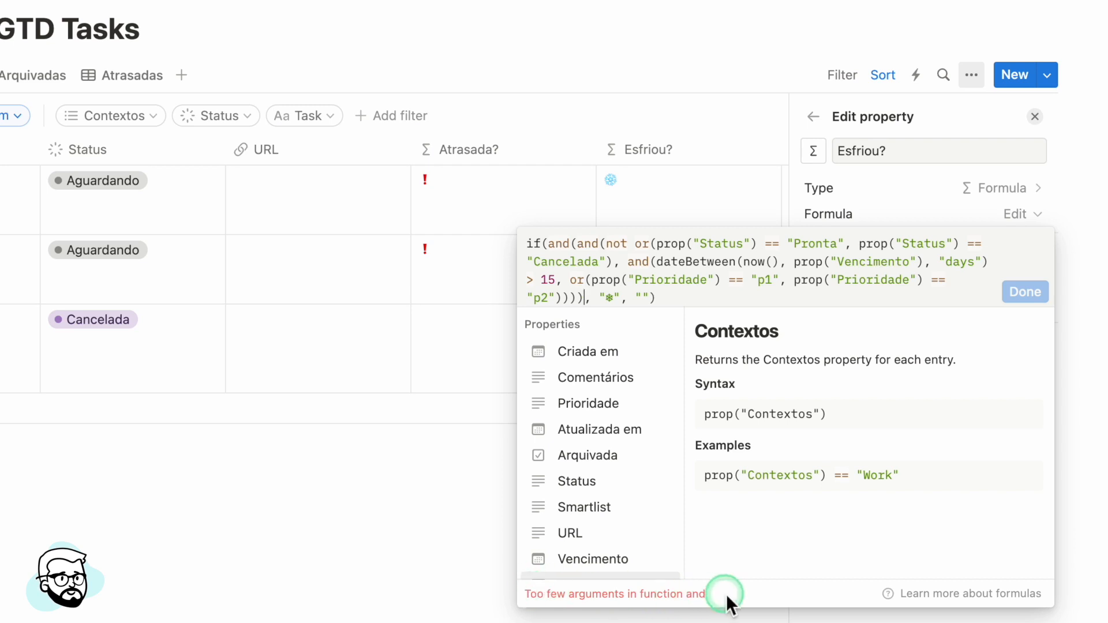
Insert a comma right after the new outer and's opening parenthesis, leaving room for its first argument.
click(641, 263)
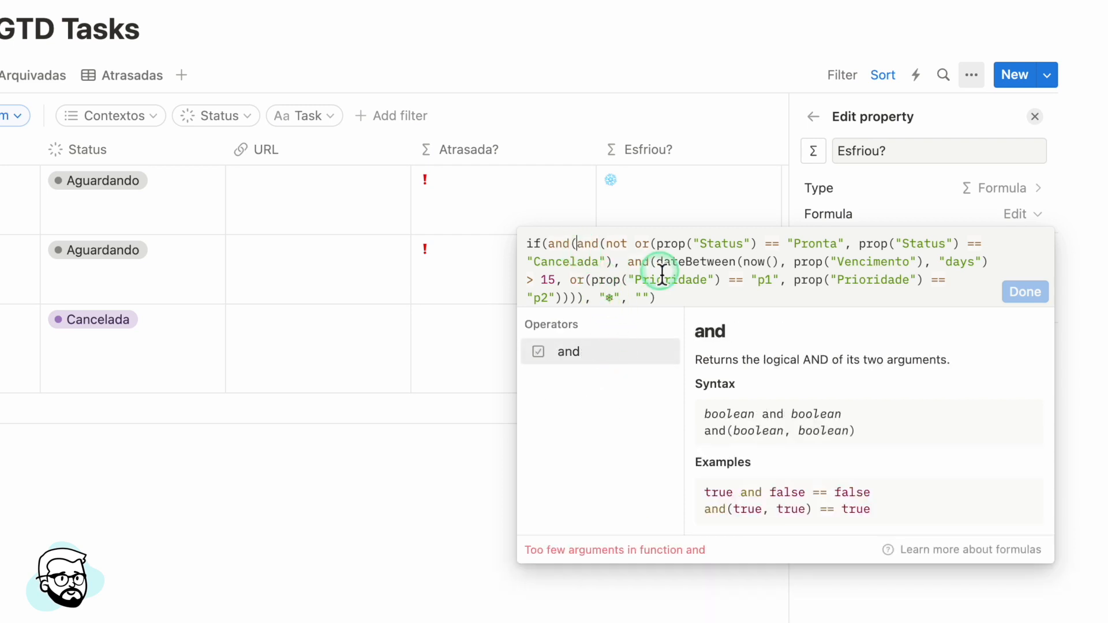
text(,)
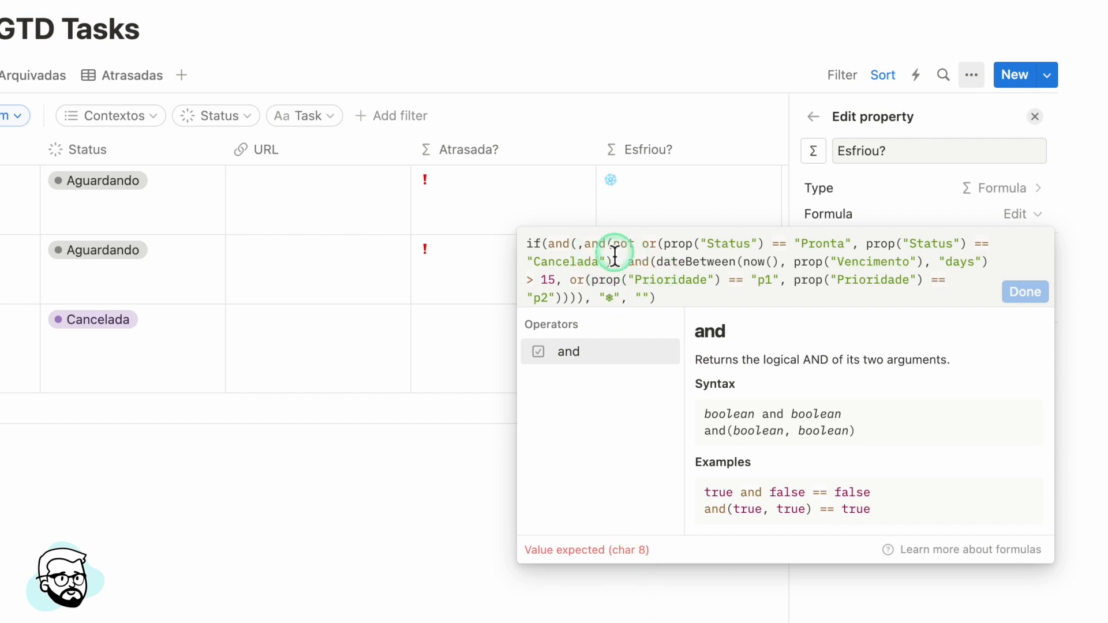
key(BackSpace)
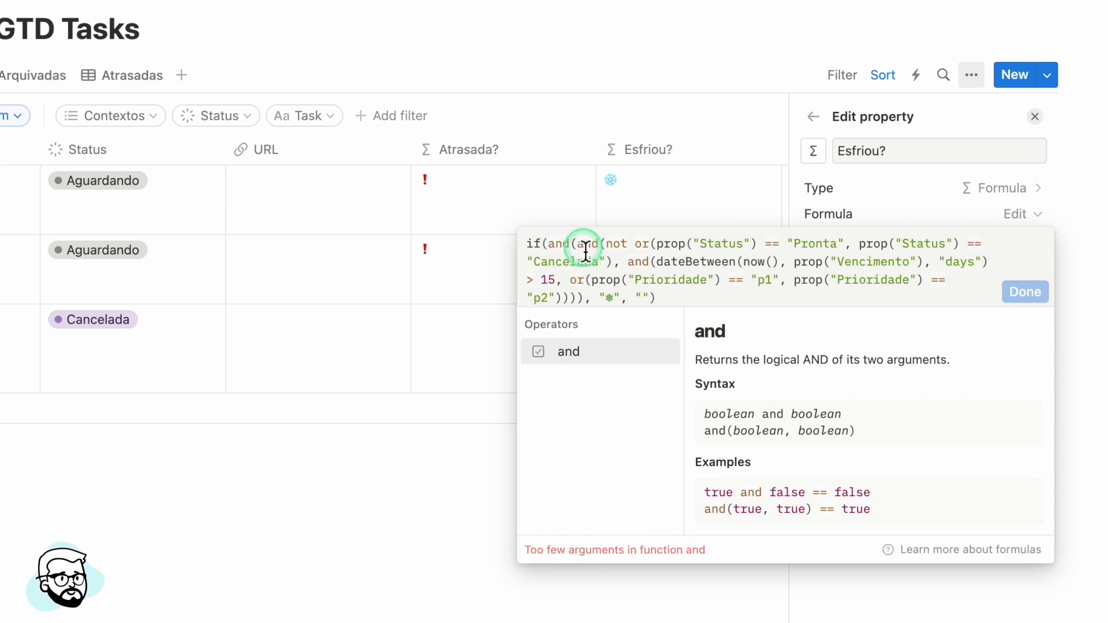
text(,)
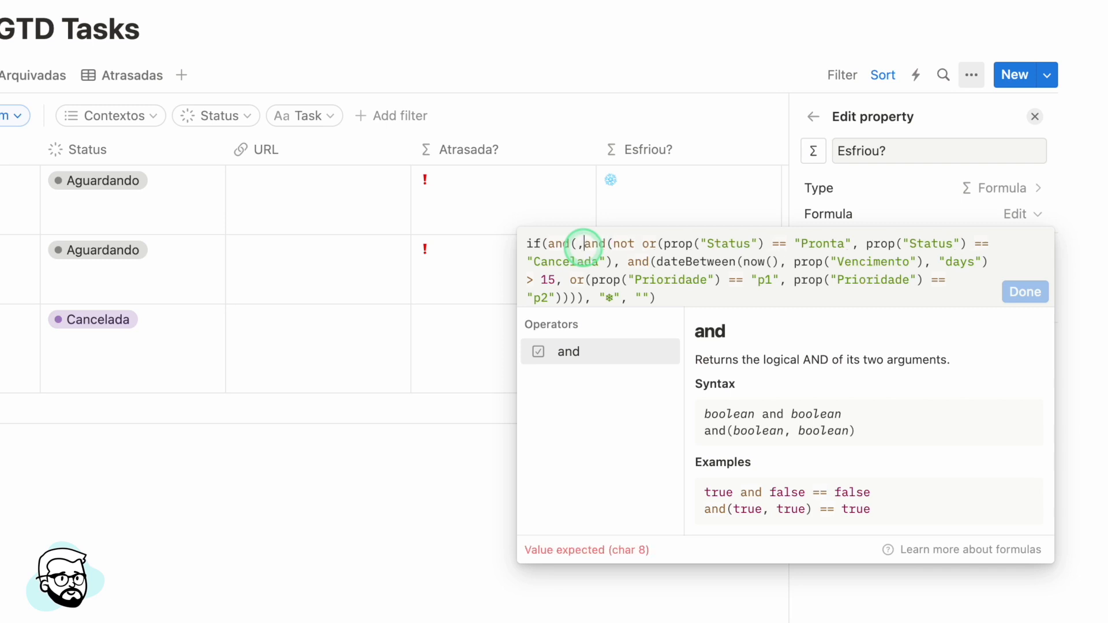
key(Left)
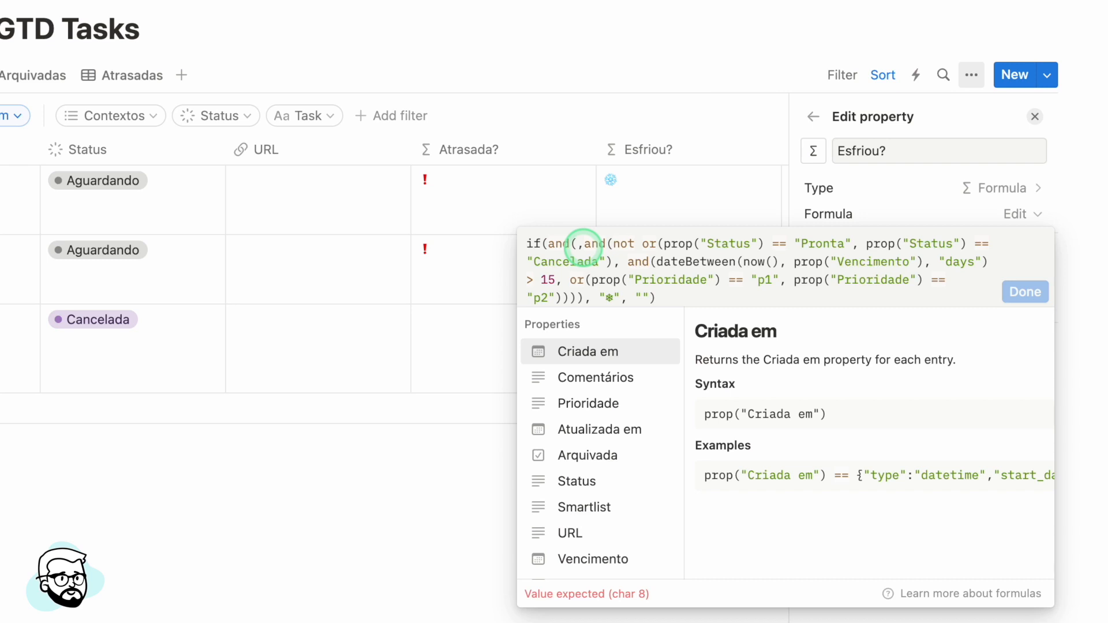
Try the constant true as the outer and's first argument, and remove it.
text(tru)
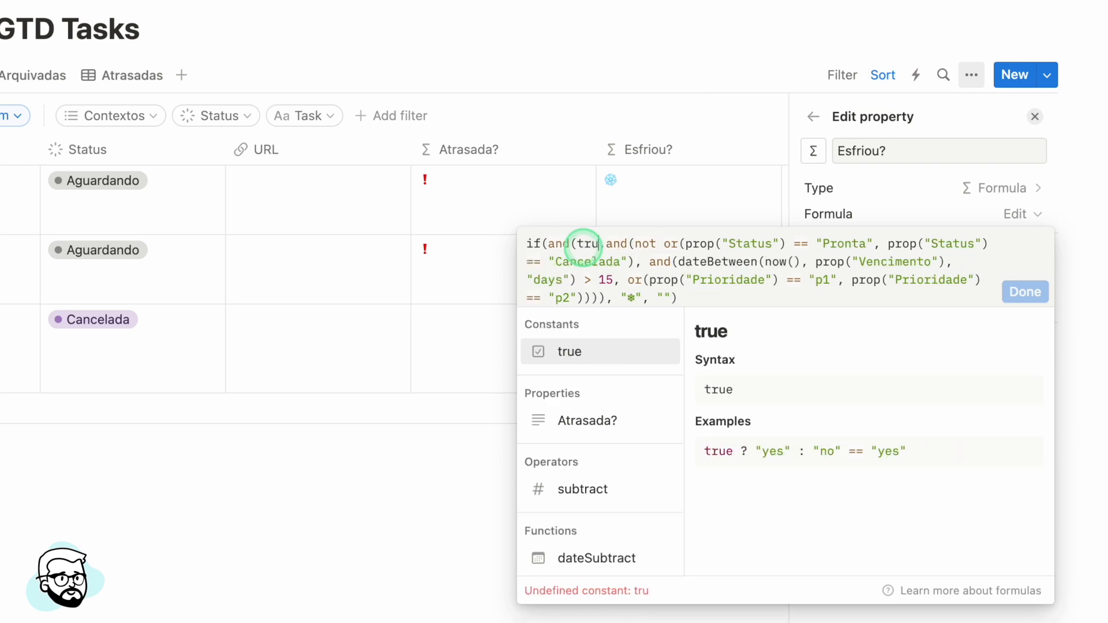
text(e)
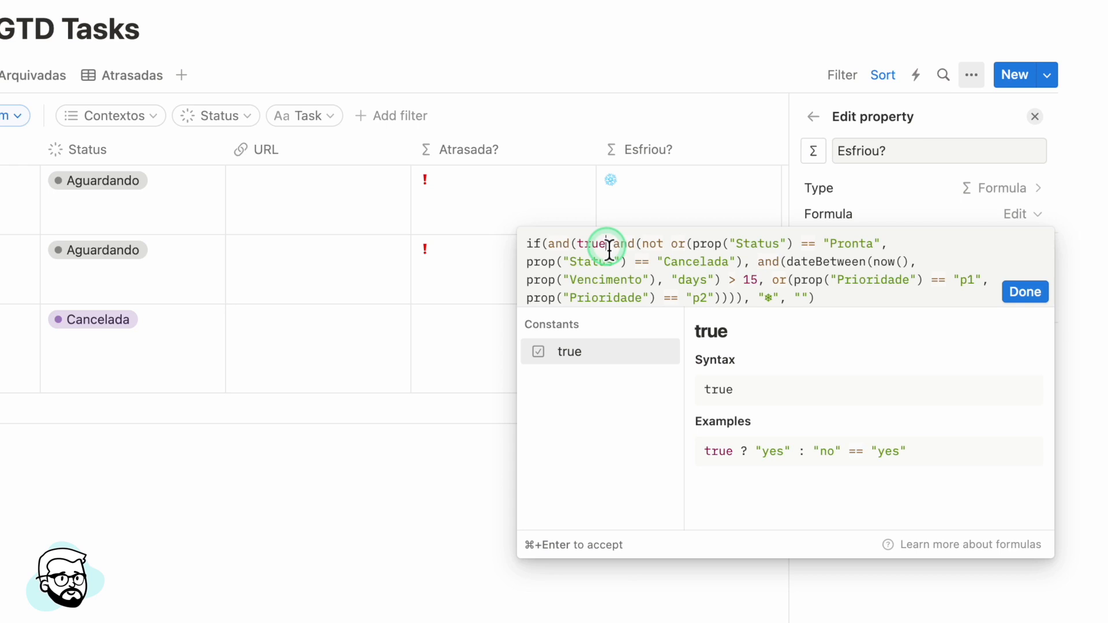
key(BackSpace)
key(BackSpace)
key(BackSpace)
key(BackSpace)
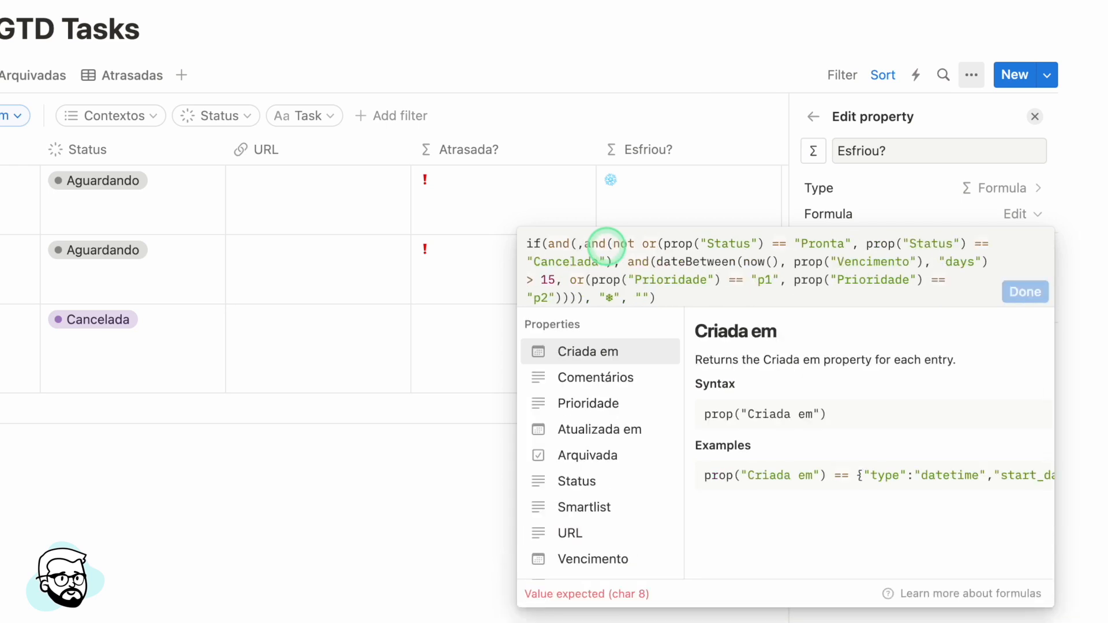
Enter prop("Arquivada") == false as the outer and's first condition and save the "Esfriou?" formula.
click(576, 455)
text(==)
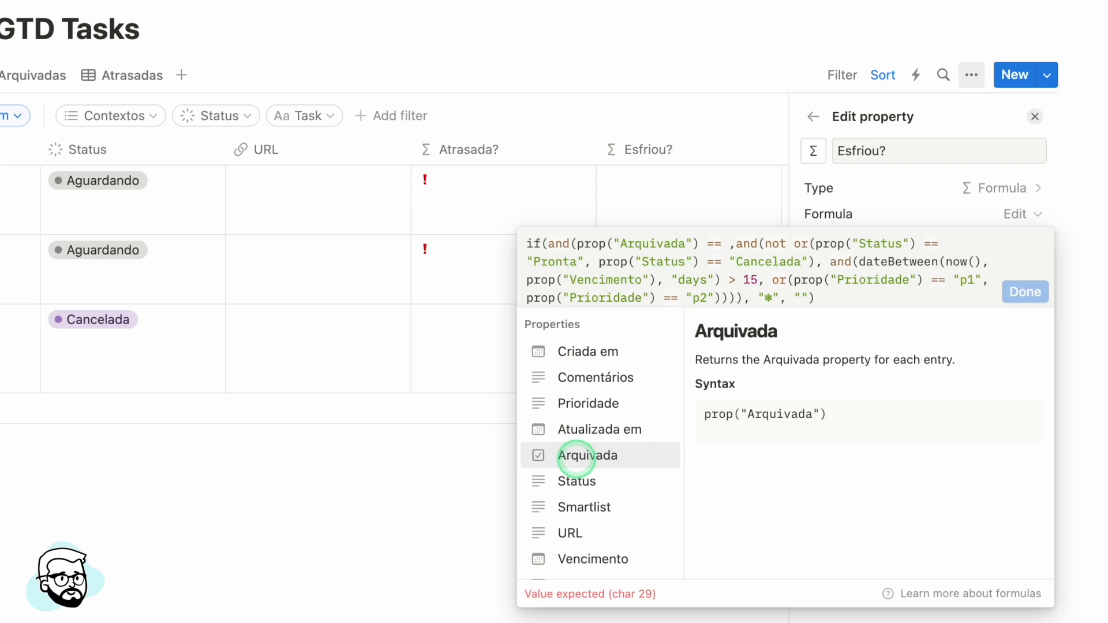
text( false)
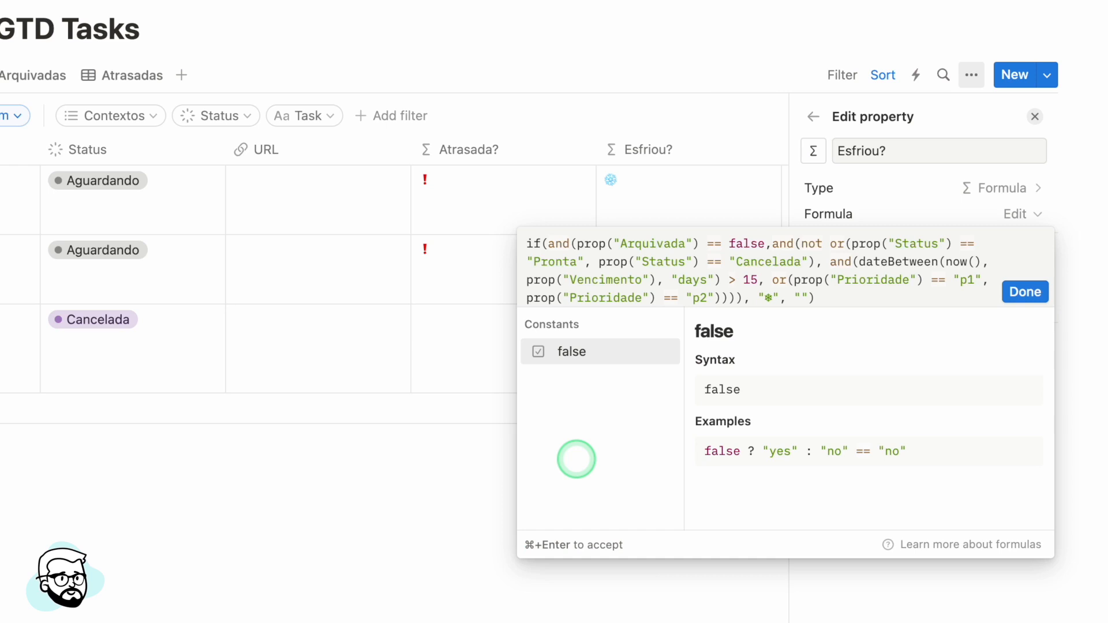
click(1025, 292)
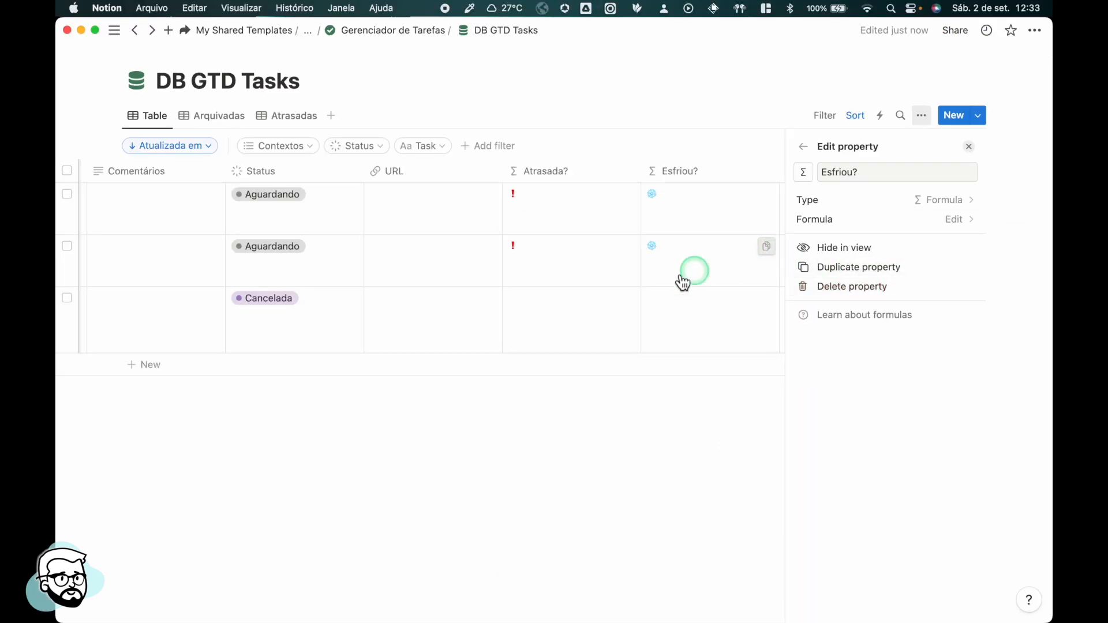
Close the property settings and review the tasks' "Esfriou?", Status, Arquivada, Prioridade and Vencimento values.
scroll(323, 231, left, 3)
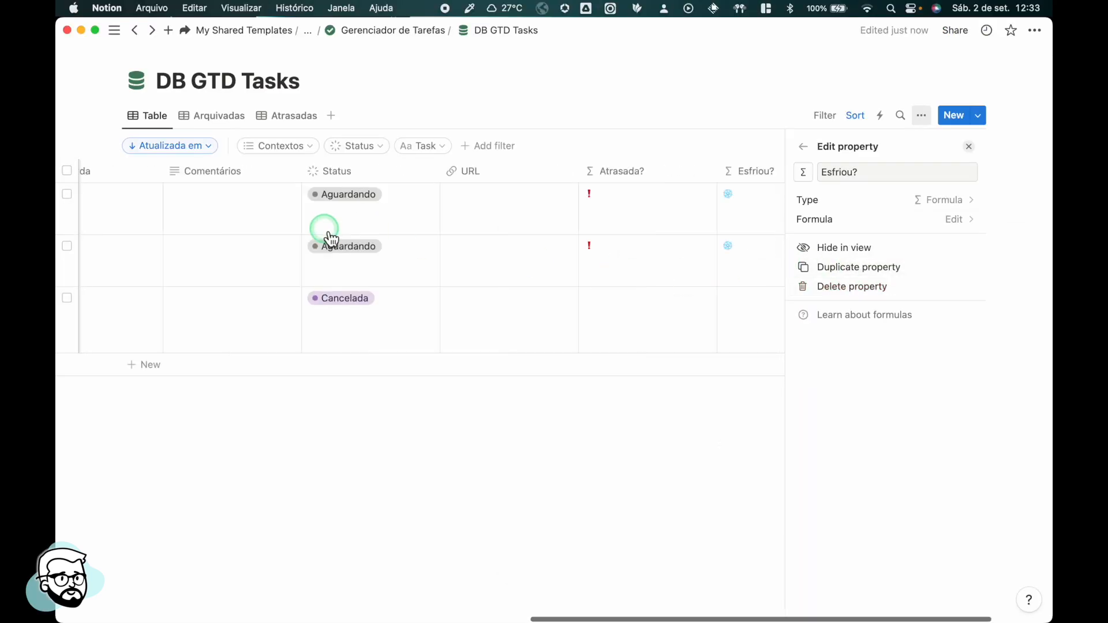
click(970, 146)
scroll(661, 237, left, 2)
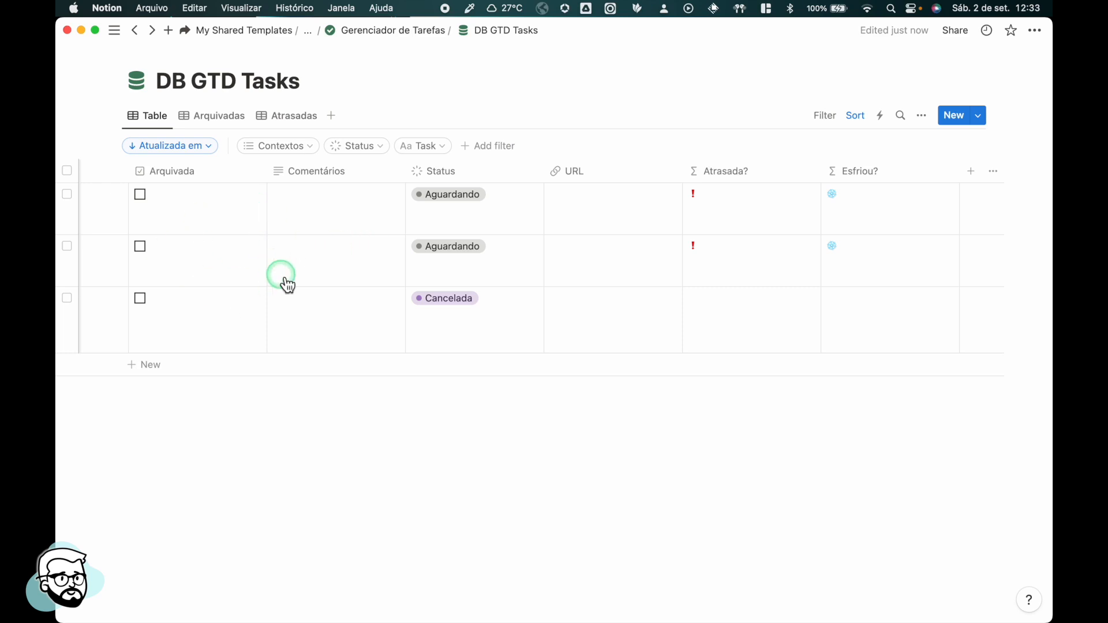
scroll(284, 237, left, 8)
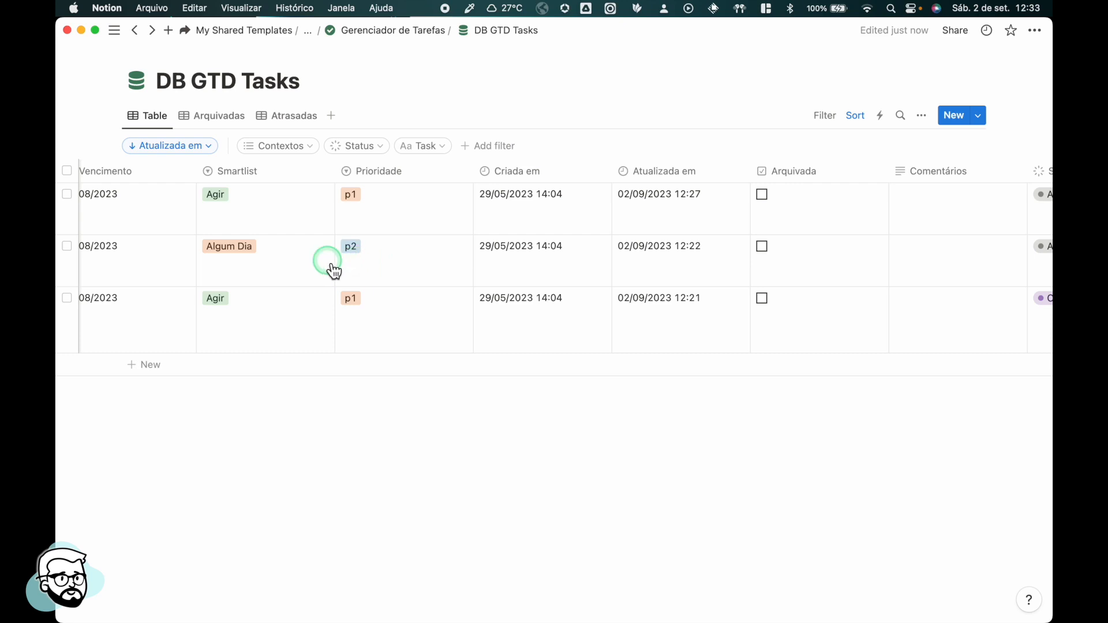
scroll(319, 266, left, 5)
scroll(318, 265, left, 1)
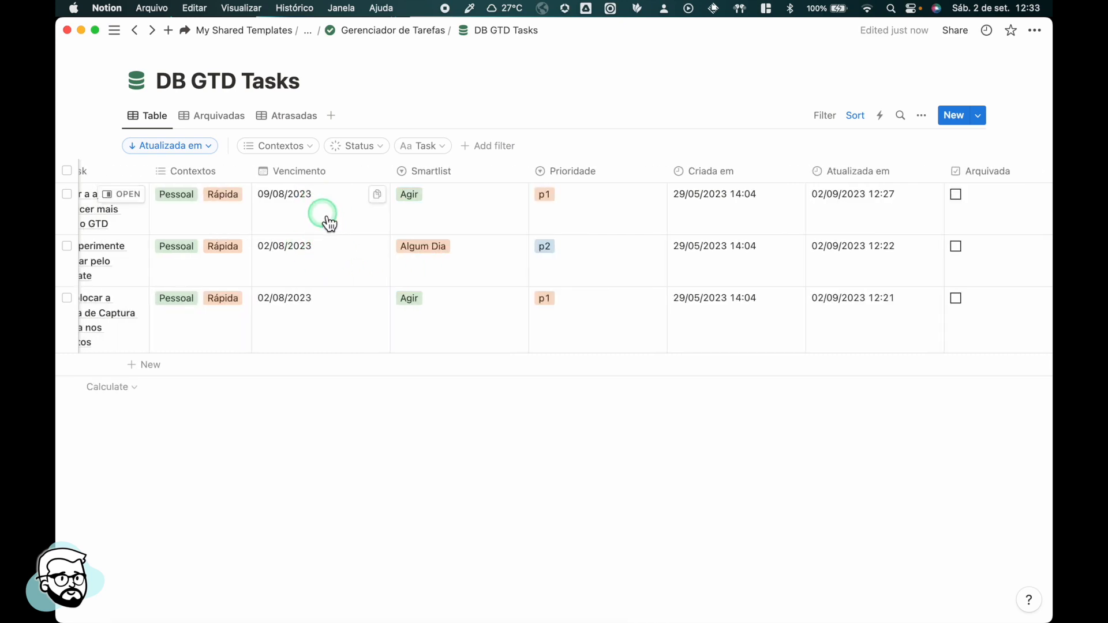
Test the "Esfriou?" formula by ticking Arquivada on the two Aguardando tasks and unticking it on both again.
scroll(332, 216, right, 15)
scroll(334, 225, right, 5)
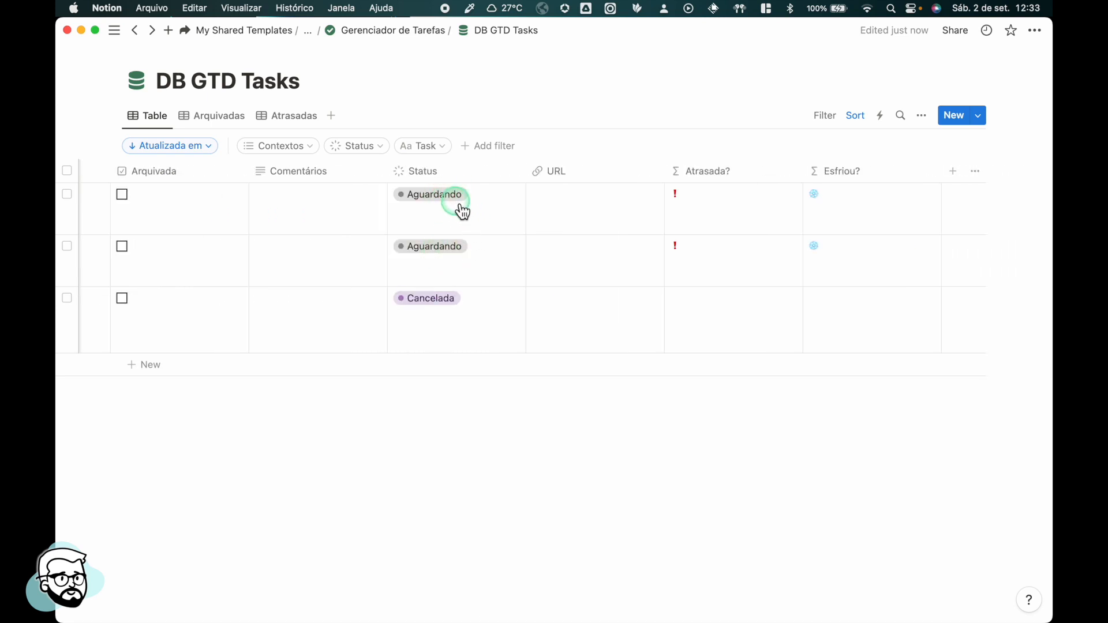
scroll(463, 258, left, 2)
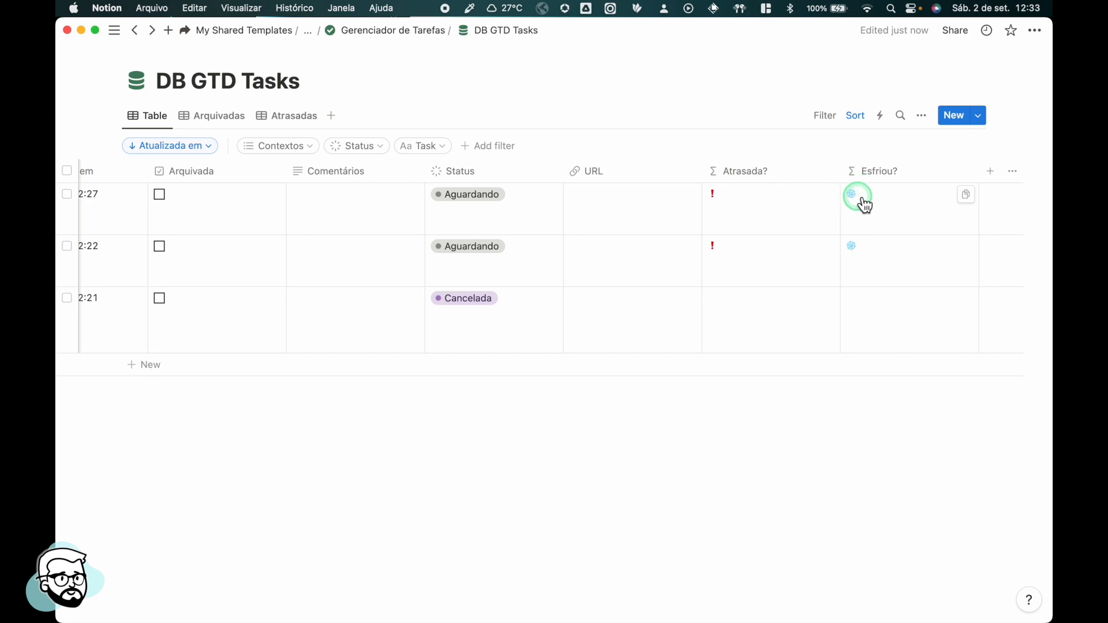
click(160, 196)
click(160, 248)
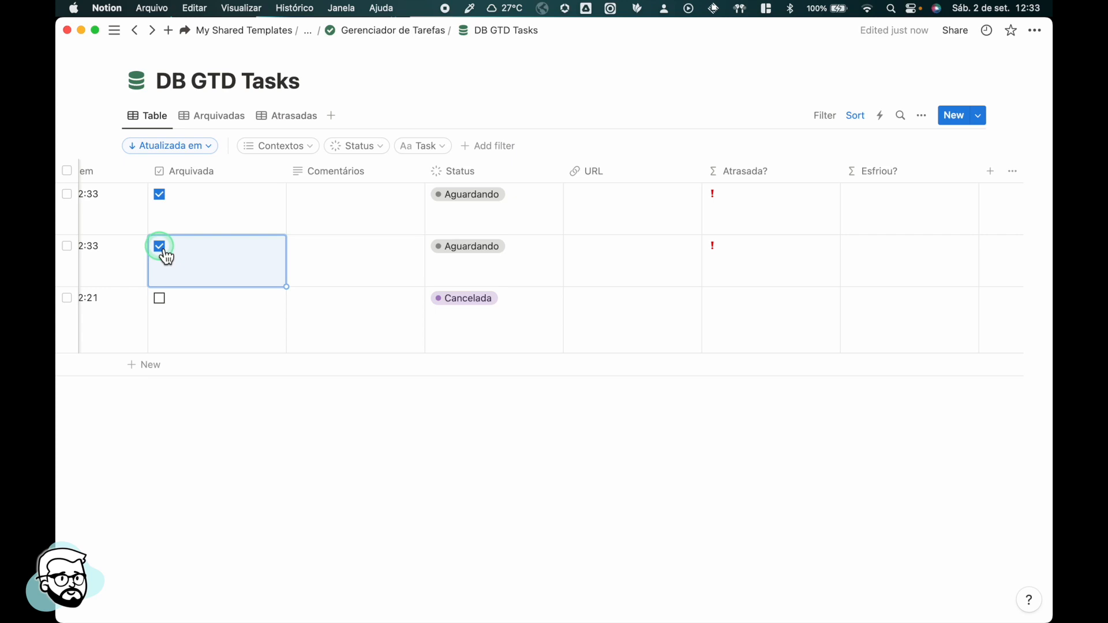
click(161, 248)
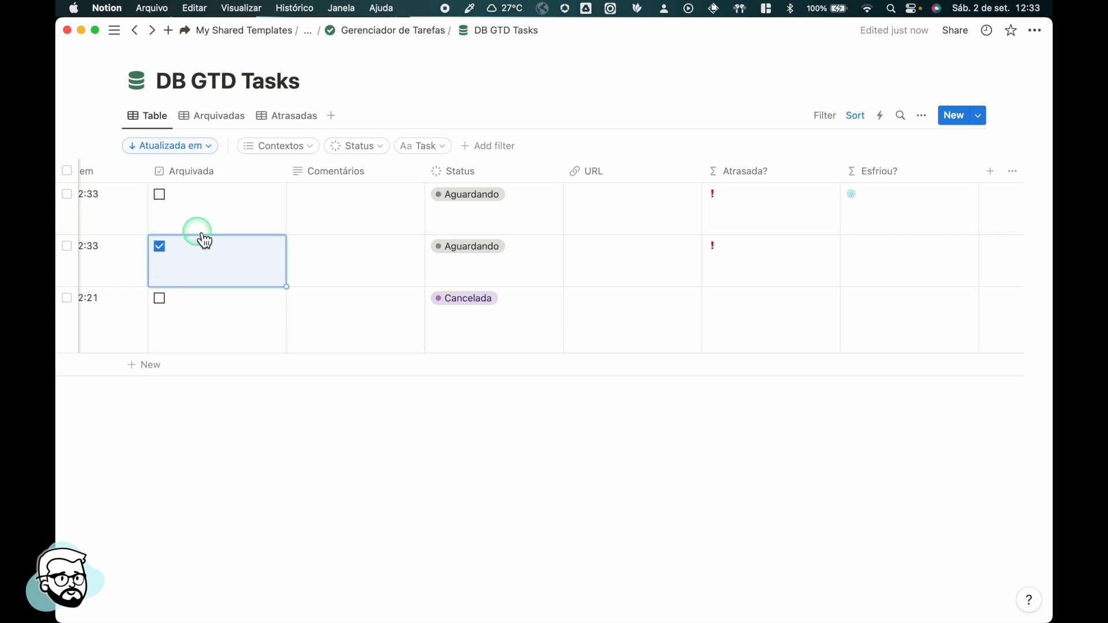
click(164, 253)
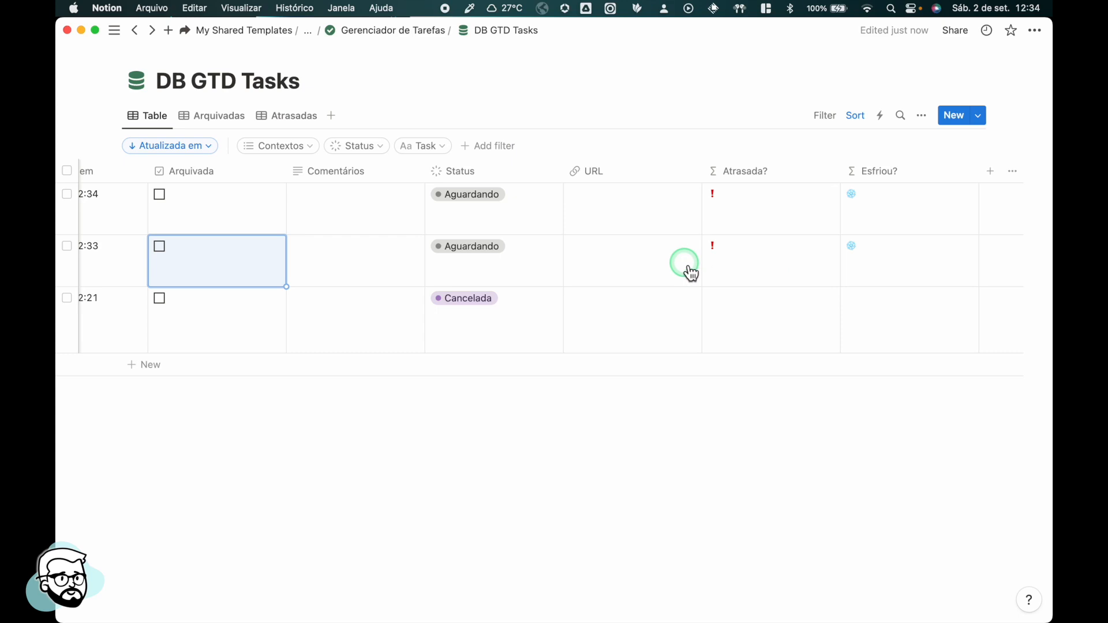
scroll(785, 225, right, 2)
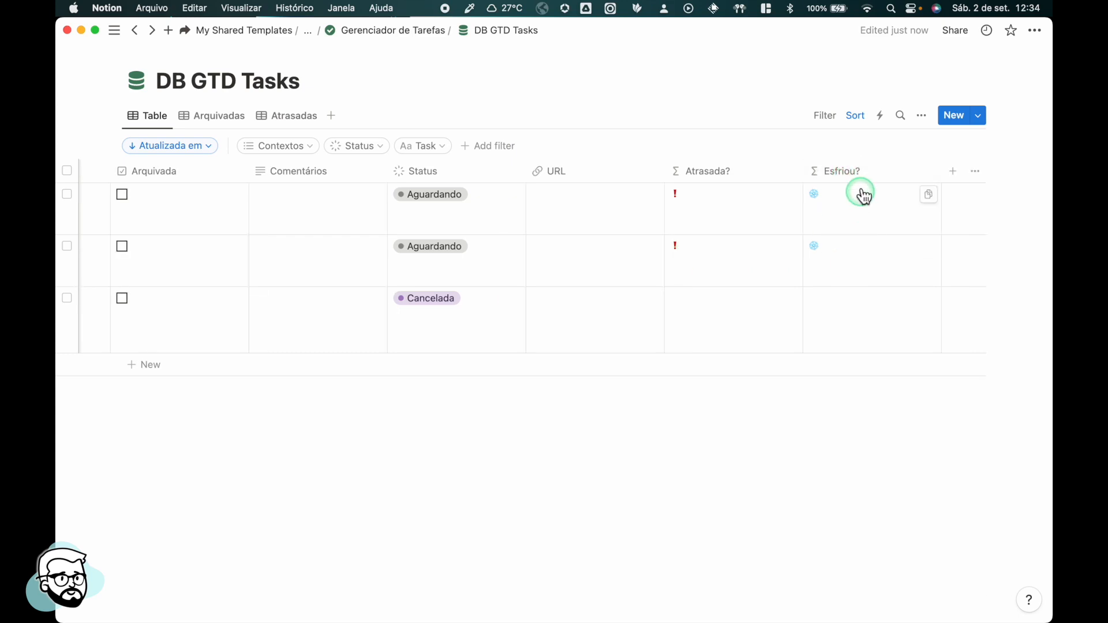
Add a new table view named Esfriadas to the DB GTD Tasks database.
click(333, 116)
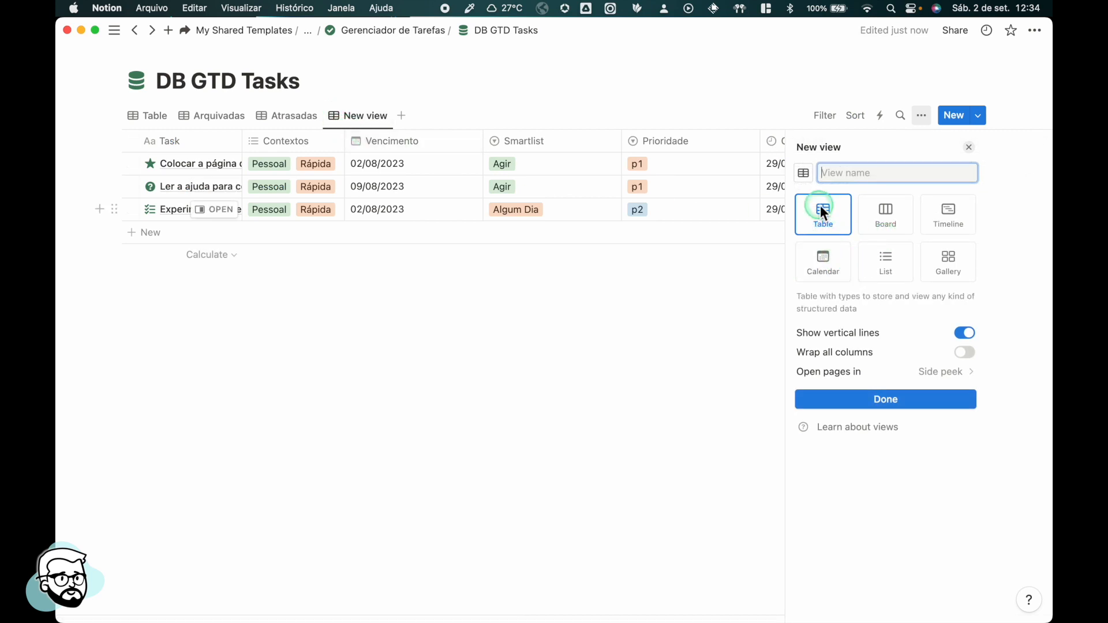
click(857, 172)
text(Esfriadas)
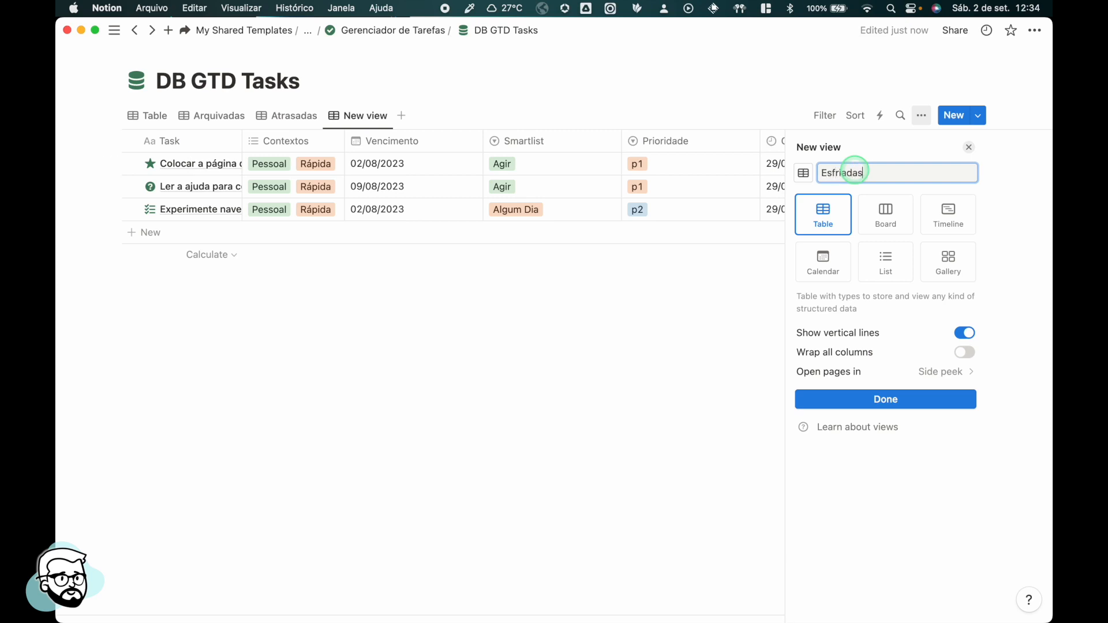
key(Return)
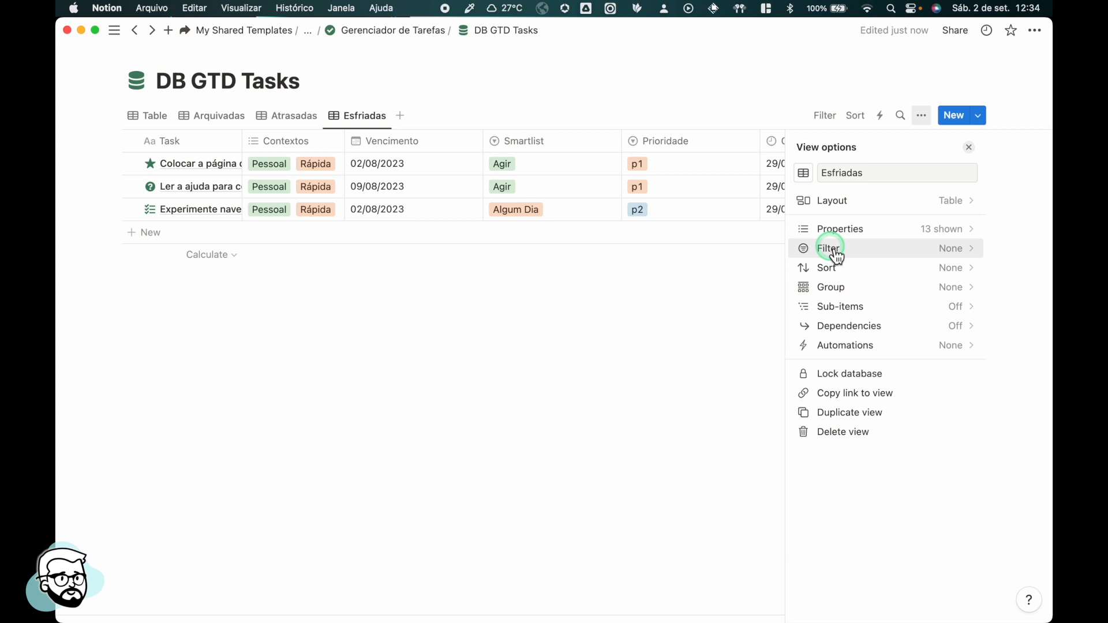
Filter the Esfriadas view to show only tasks whose "Esfriou?" value is the ❄ snowflake emoji.
click(861, 258)
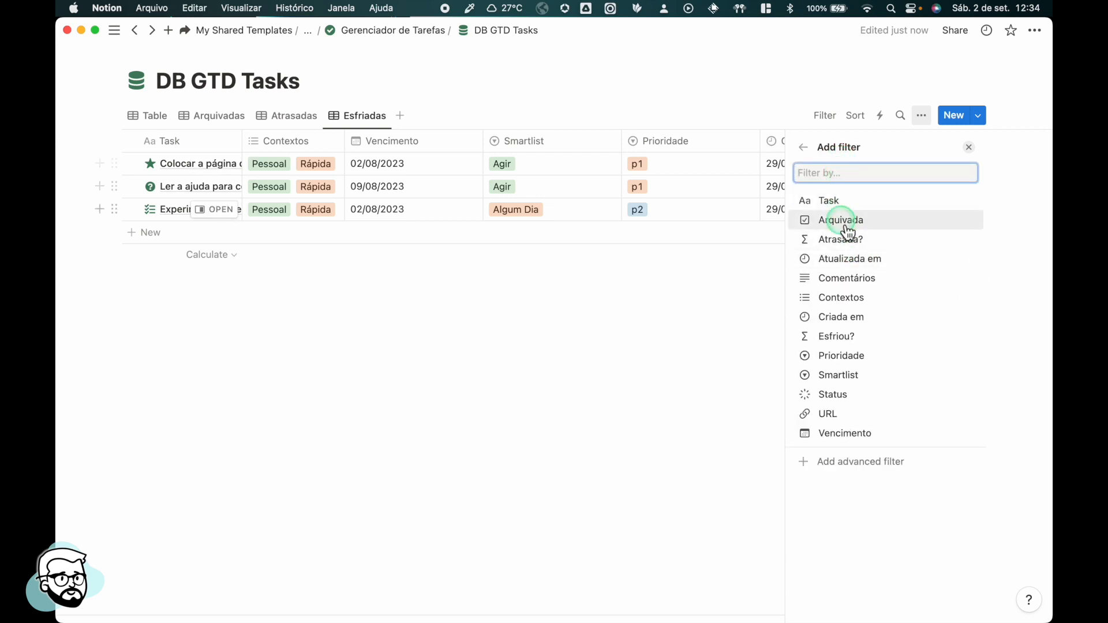
click(842, 343)
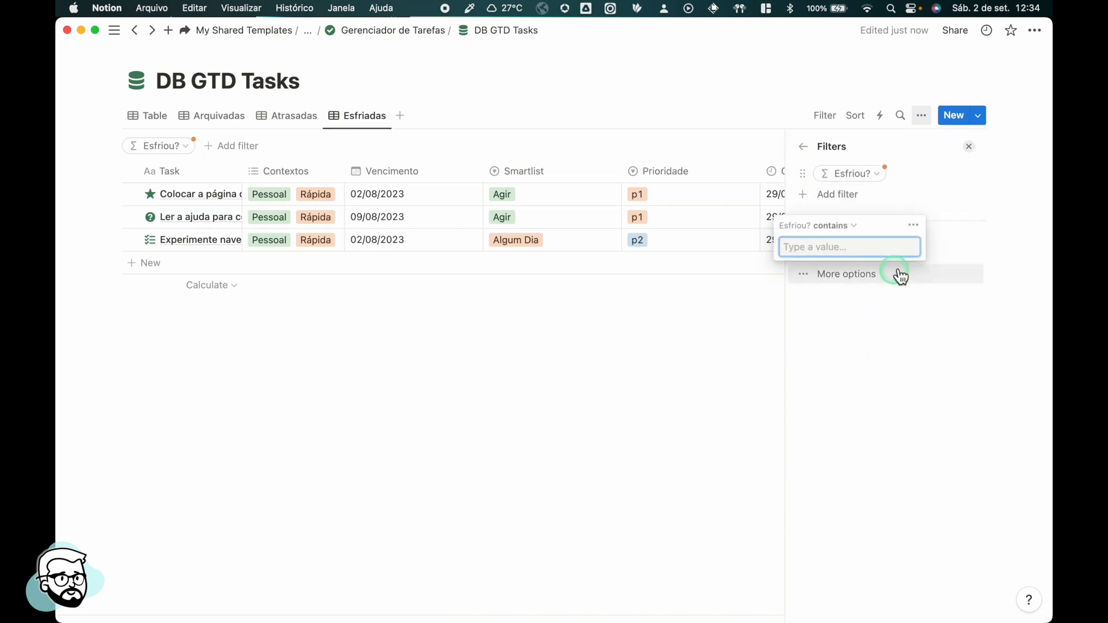
click(844, 227)
click(804, 249)
click(823, 247)
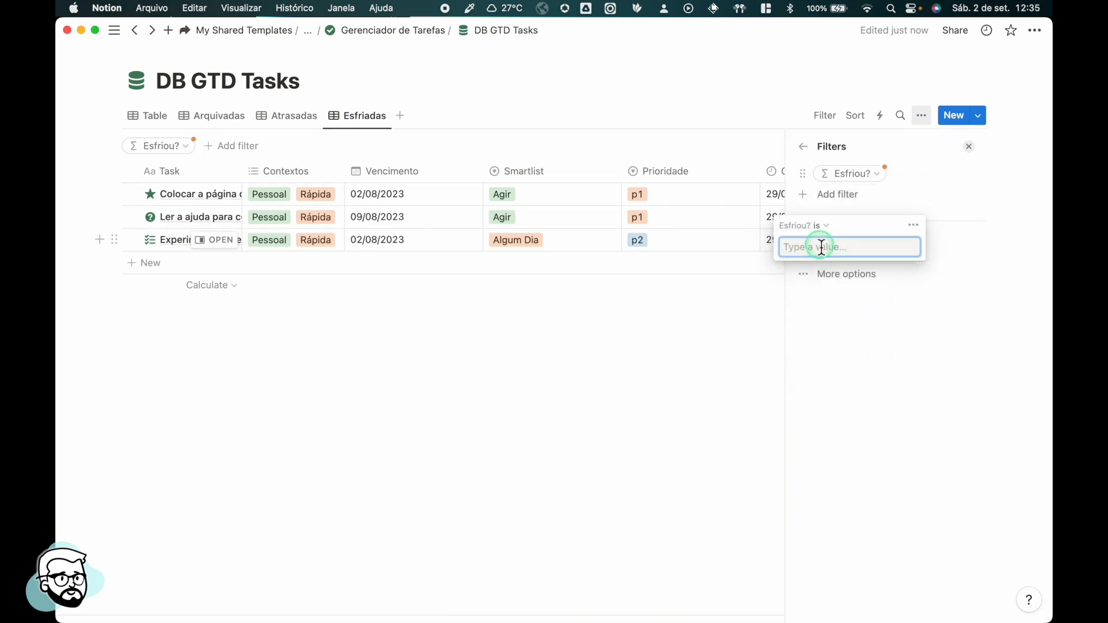
key(ctrl+super+space)
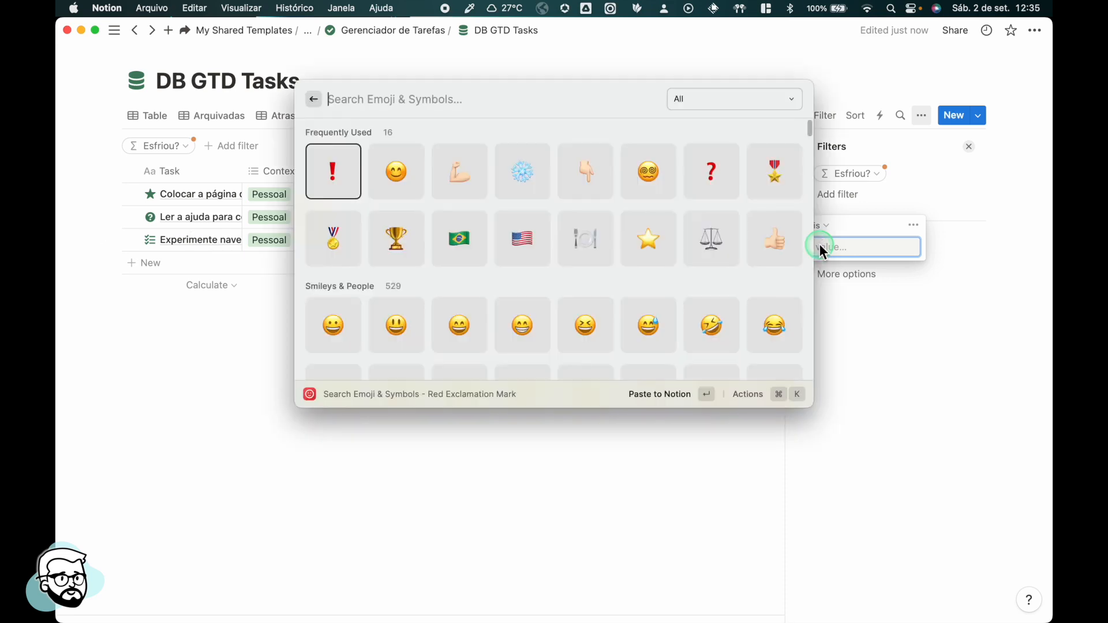
double_click(524, 176)
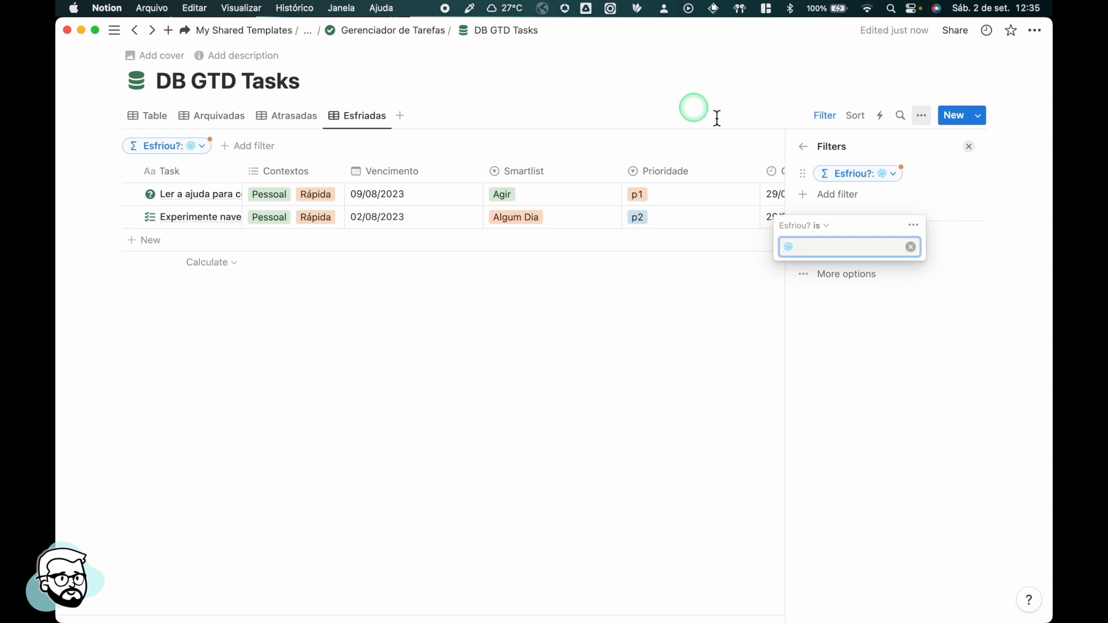
Save the Esfriadas view's filter for everyone and close the view's filter settings.
click(943, 157)
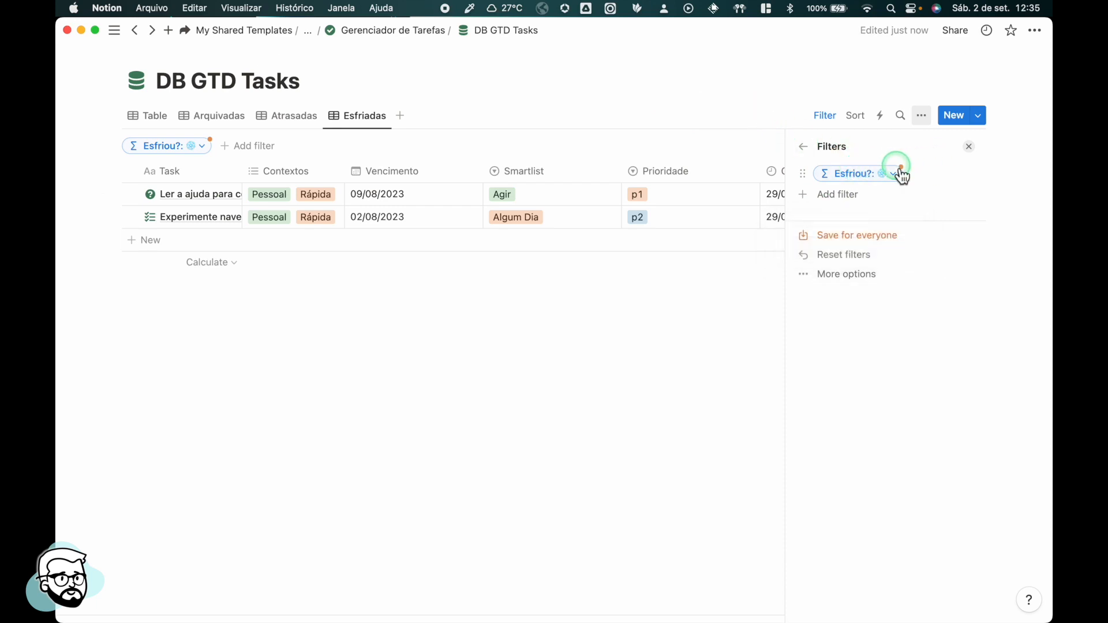
click(884, 233)
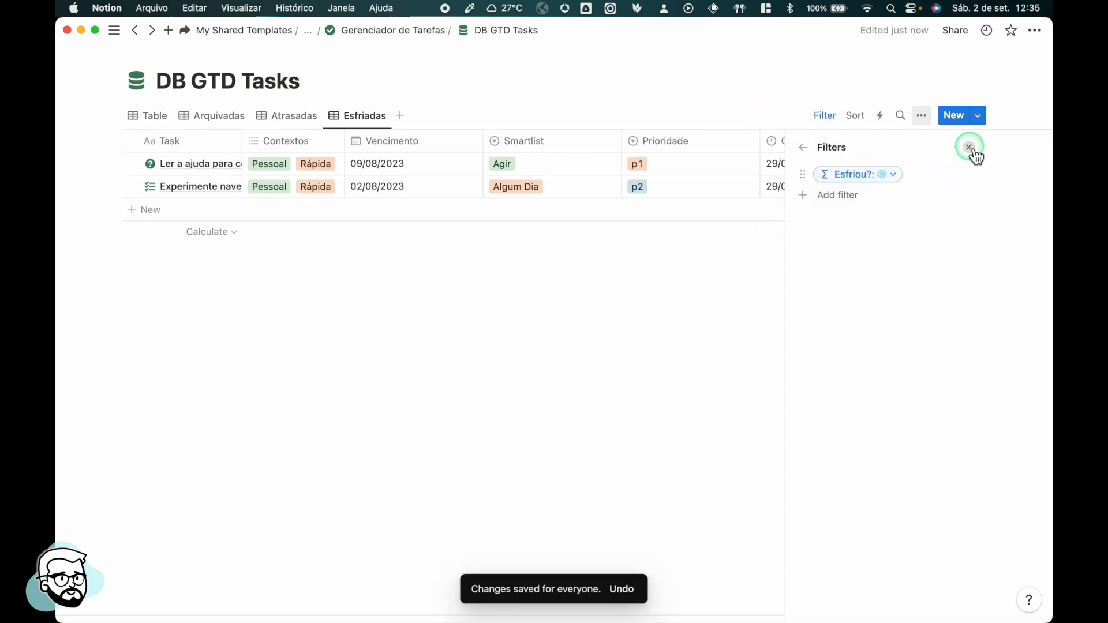
click(970, 148)
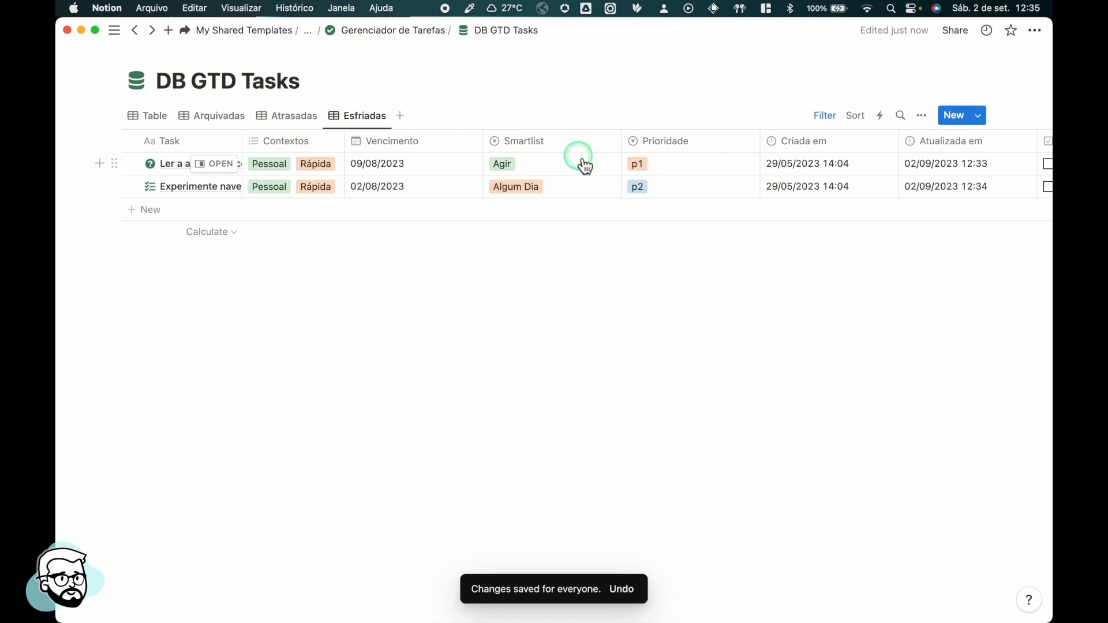
scroll(422, 179, right, 15)
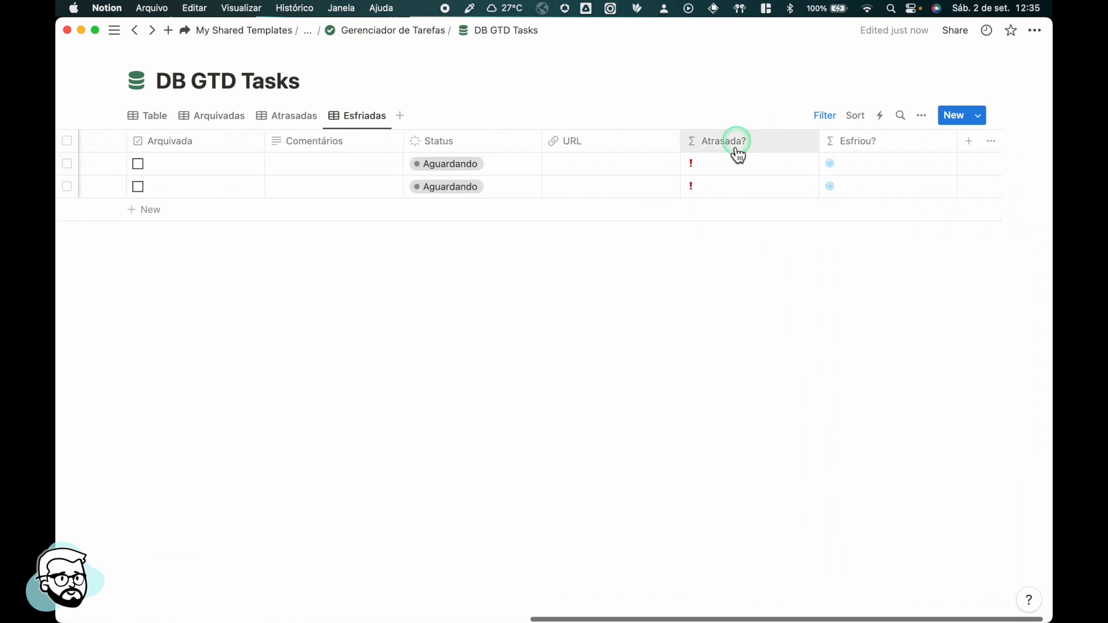
In the Atrasadas view, set the Vencimento of the p2 "Experimente navegar pelo template" task to 01/09/2023.
click(305, 121)
scroll(646, 181, right, 2)
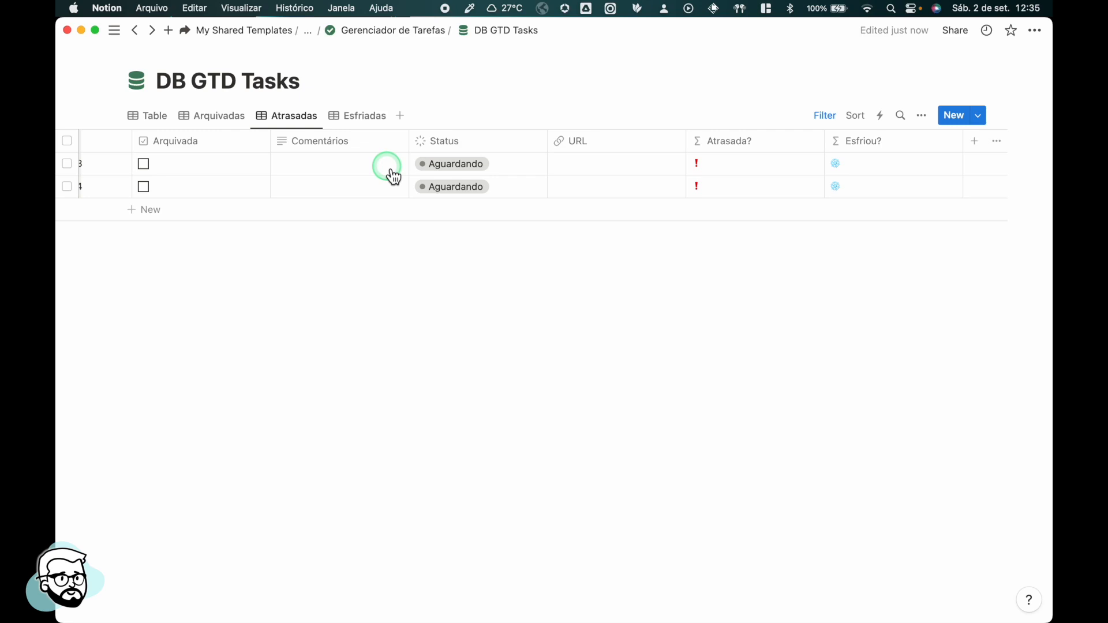
scroll(394, 177, left, 10)
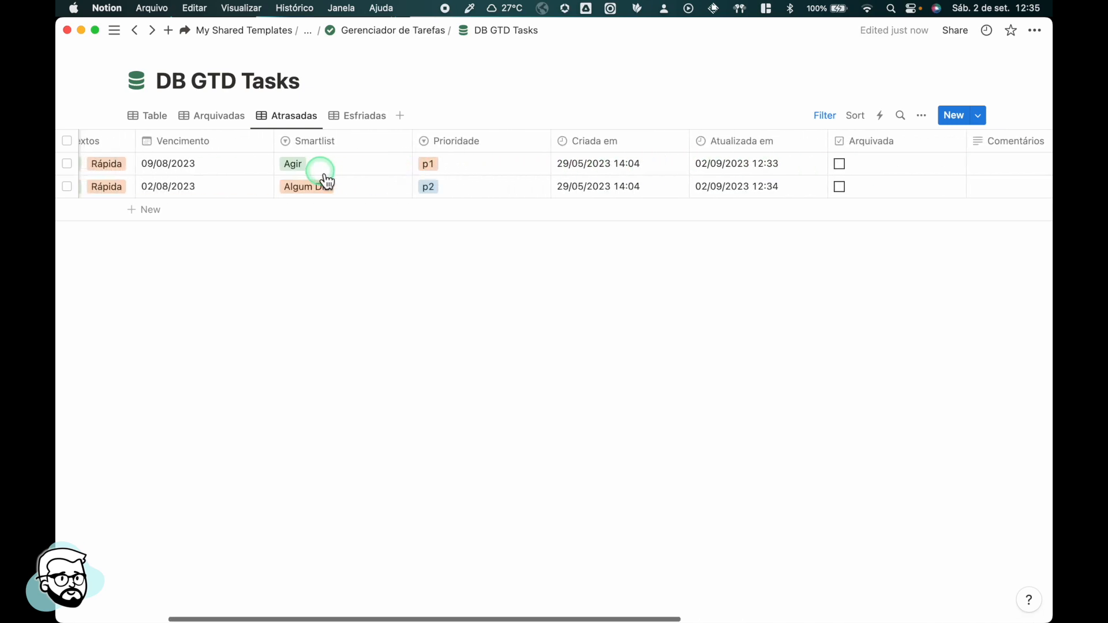
scroll(261, 179, left, 3)
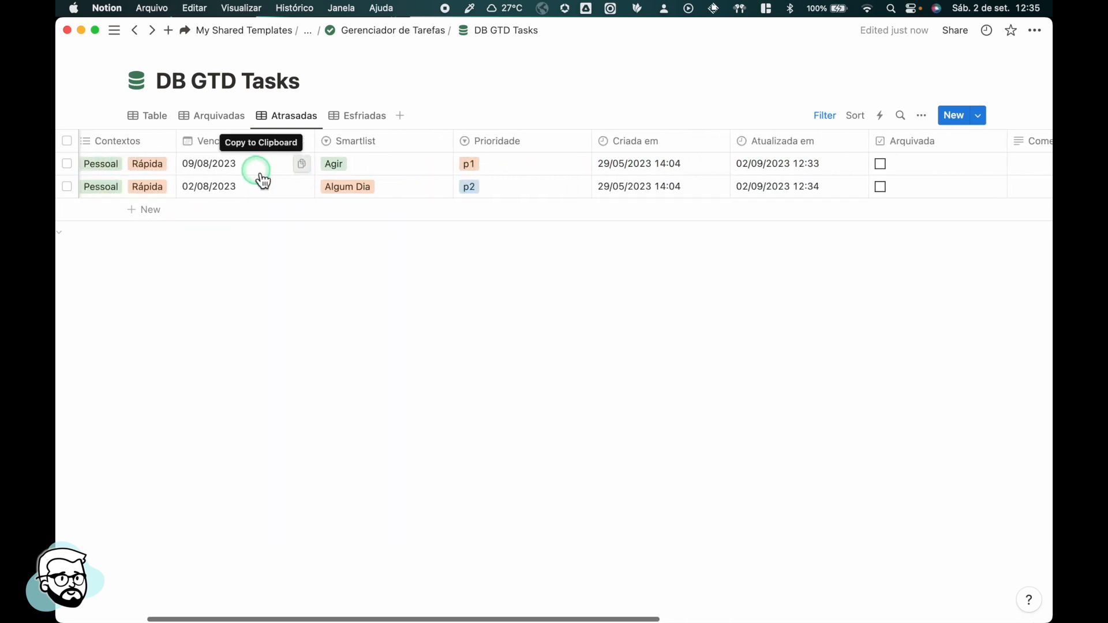
scroll(263, 181, left, 2)
click(271, 187)
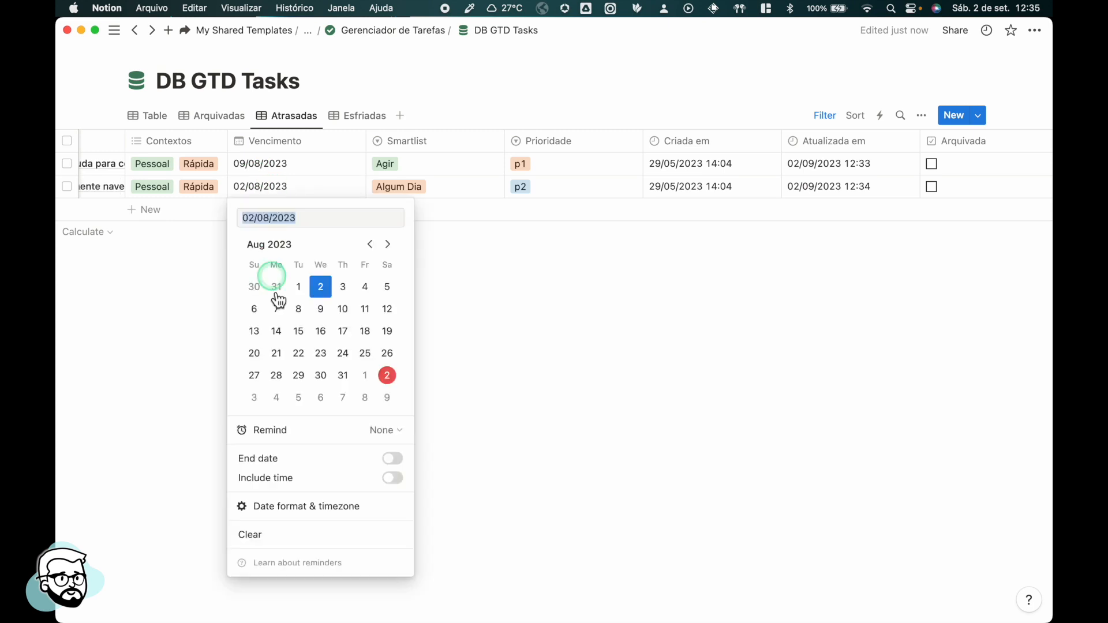
click(365, 379)
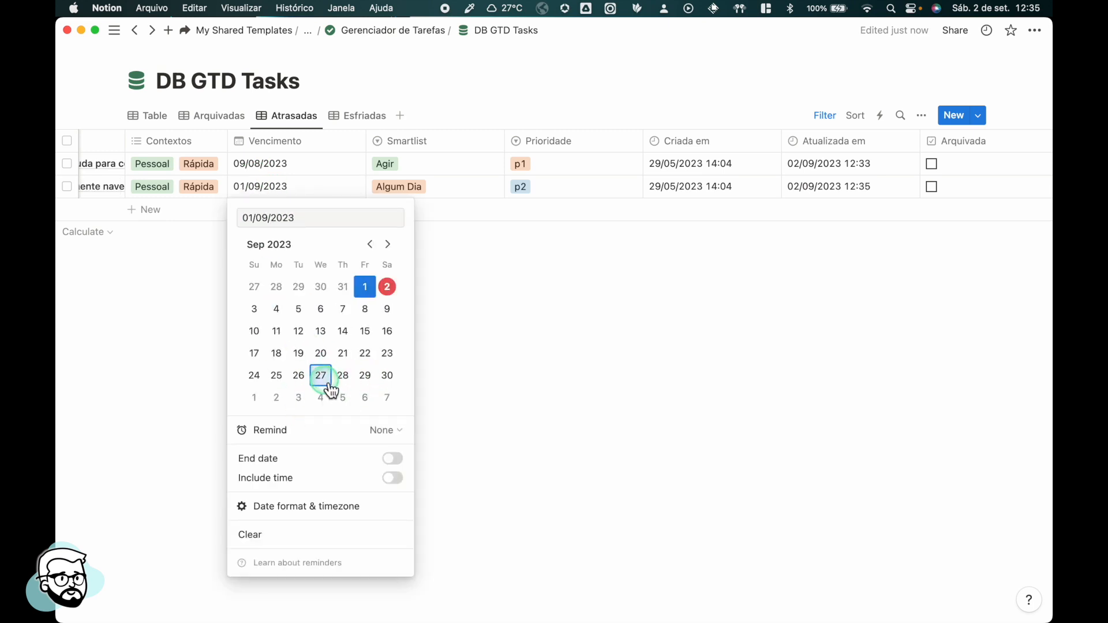
click(551, 303)
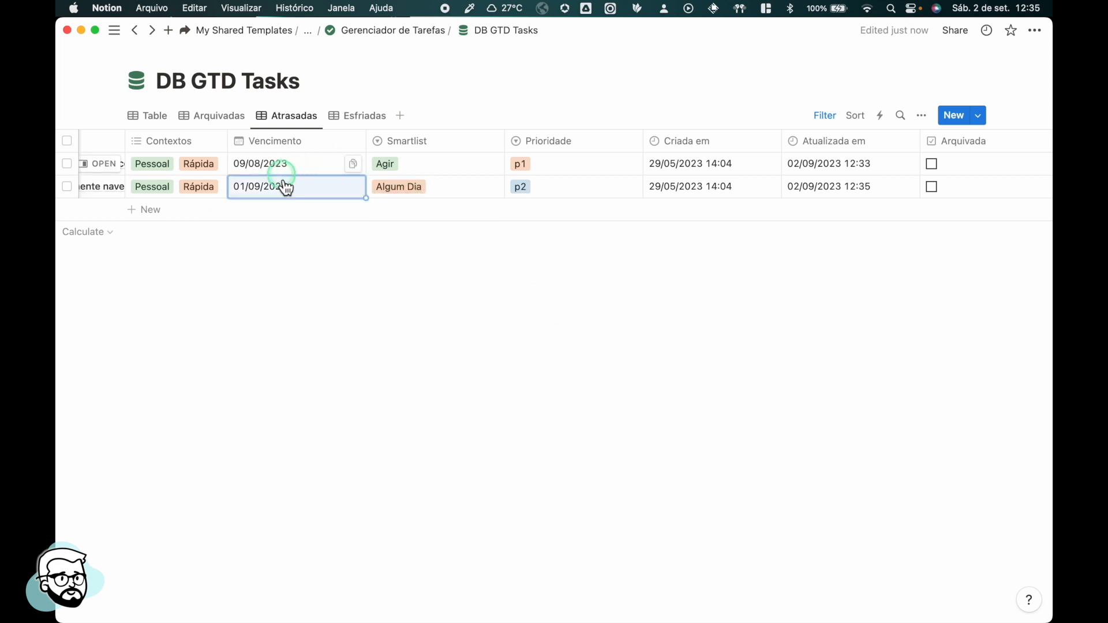
Compare the tasks' "Atrasada?" and "Esfriou?" values across the Atrasadas, Esfriadas and Table views.
scroll(366, 179, right, 10)
scroll(369, 182, right, 6)
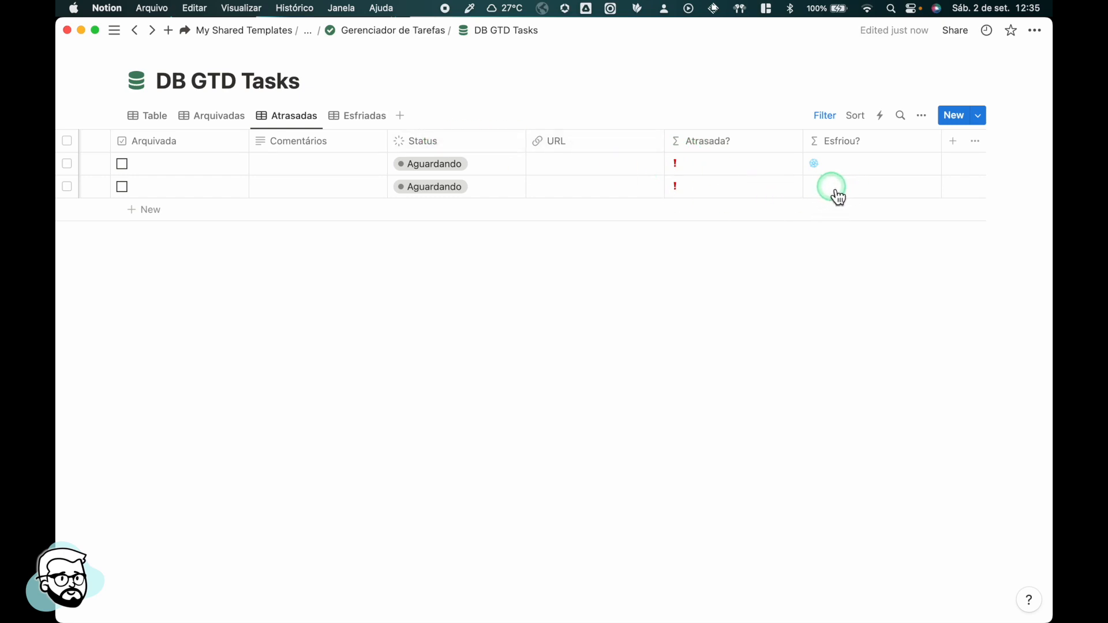
click(364, 118)
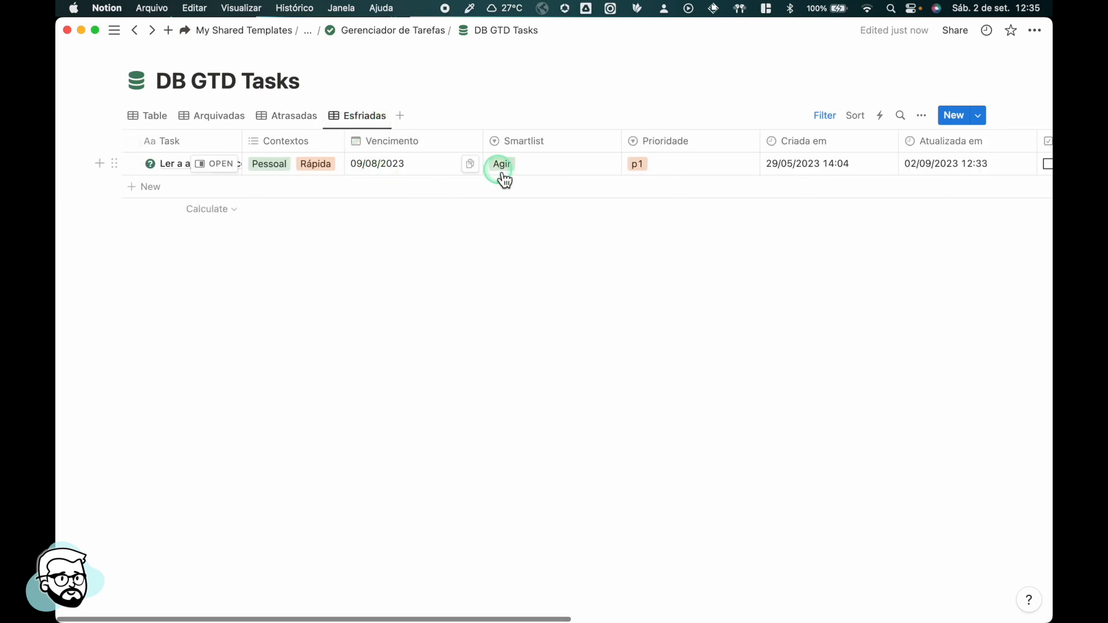
scroll(680, 163, right, 2)
scroll(680, 163, right, 10)
scroll(673, 162, left, 15)
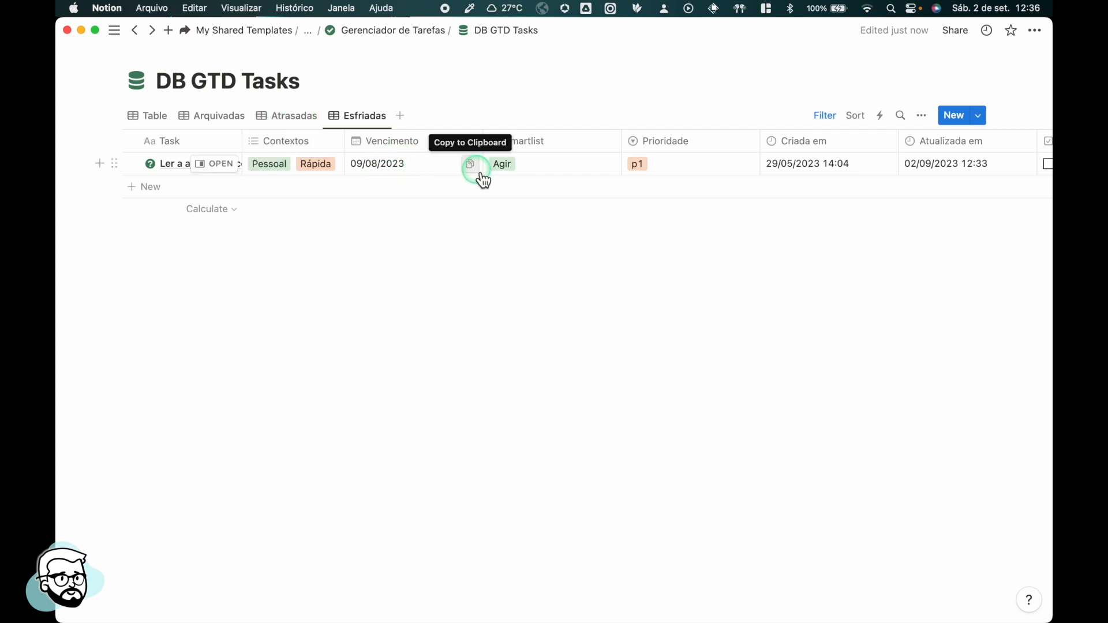
click(153, 119)
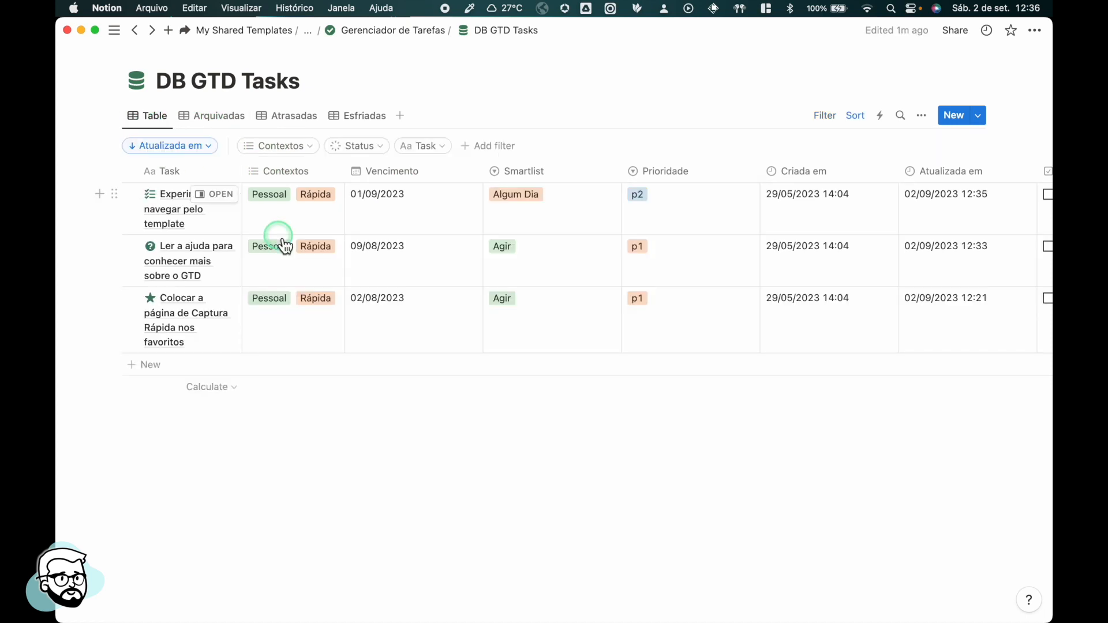
scroll(205, 248, right, 5)
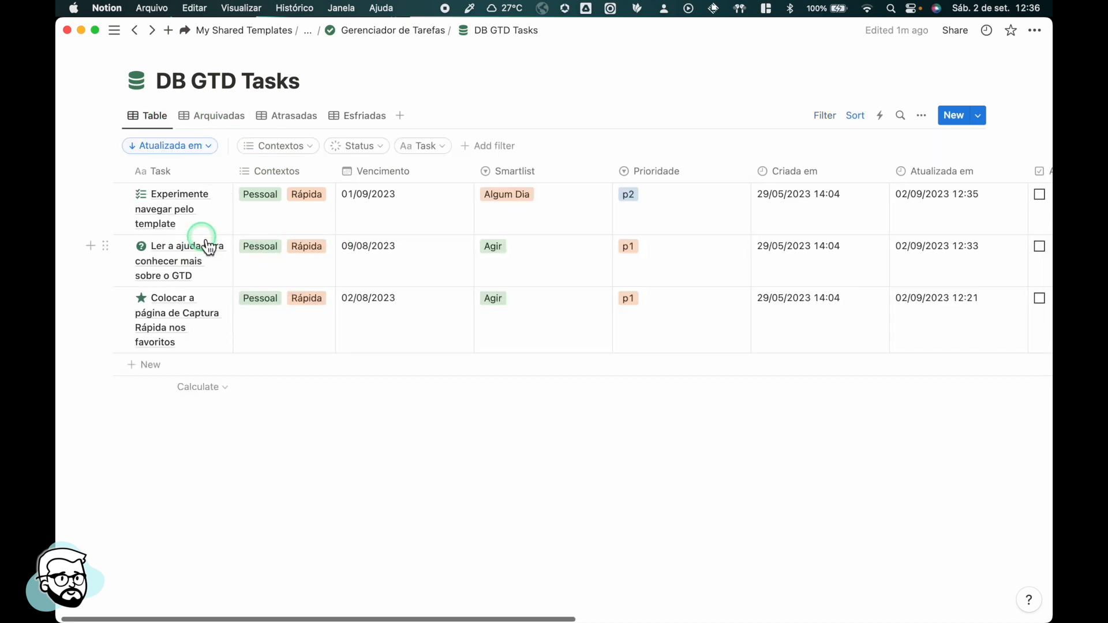
scroll(205, 248, right, 10)
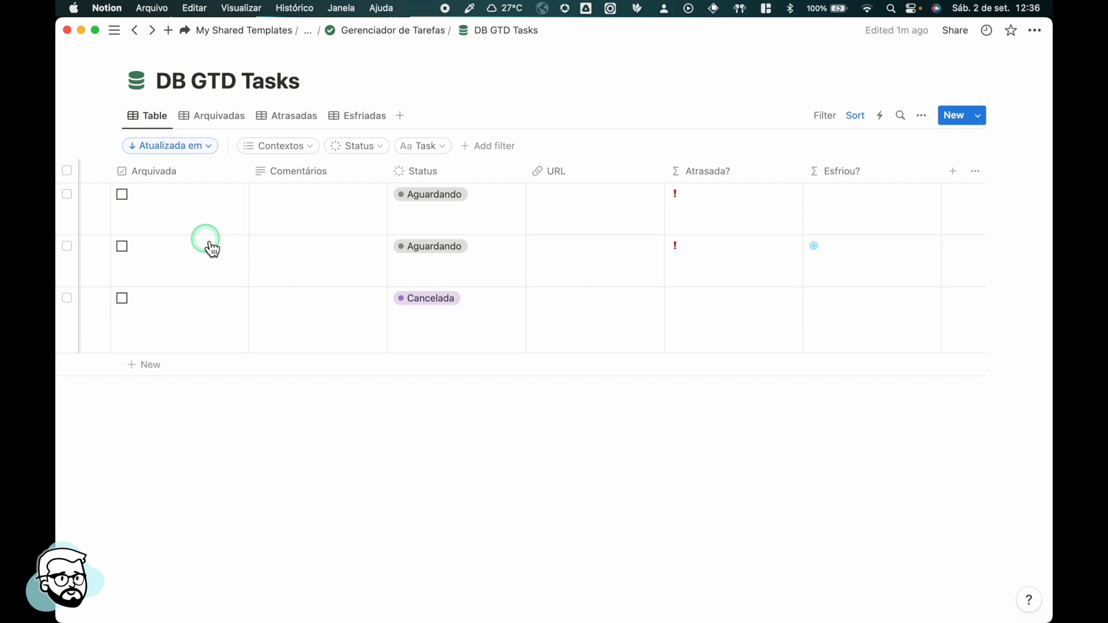
scroll(212, 249, left, 10)
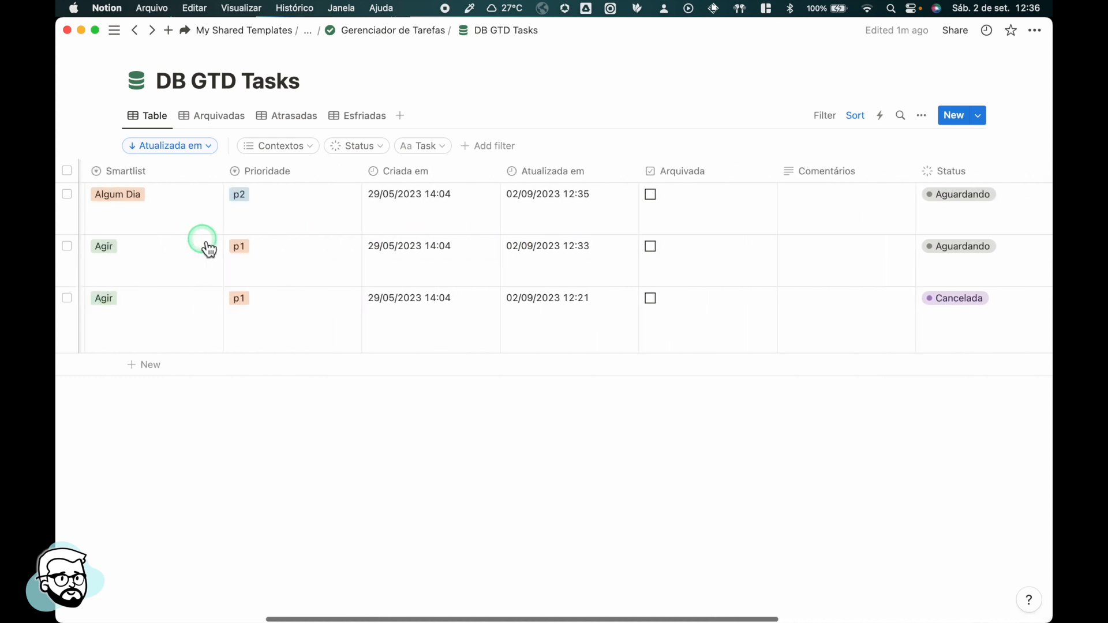
scroll(209, 249, left, 3)
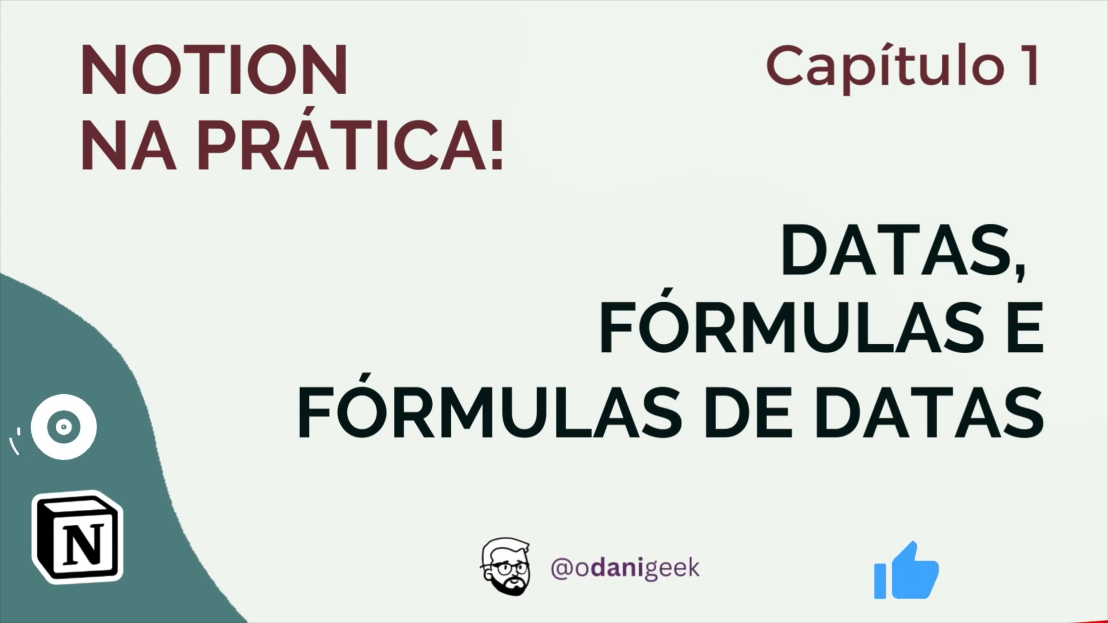